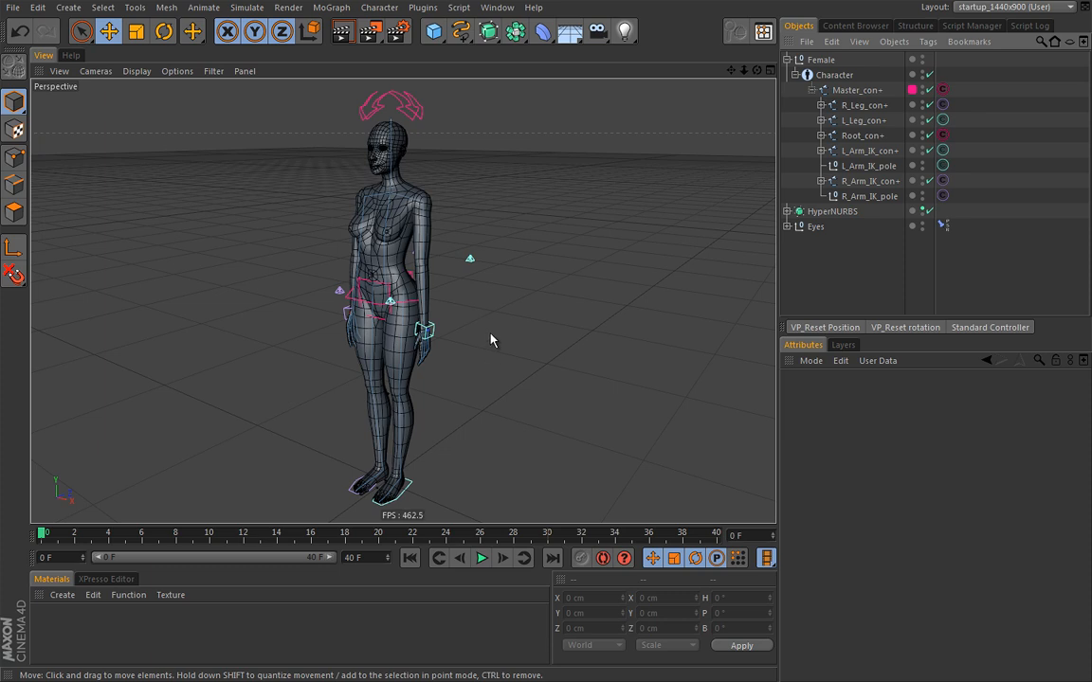
# Step: Show the character in the Right view and hide the HyperNURBS mesh and the Character rig in the viewport
pyautogui.keyDown('alt'); pyautogui.moveTo(462, 349); pyautogui.dragTo(327, 365); pyautogui.keyUp('alt')
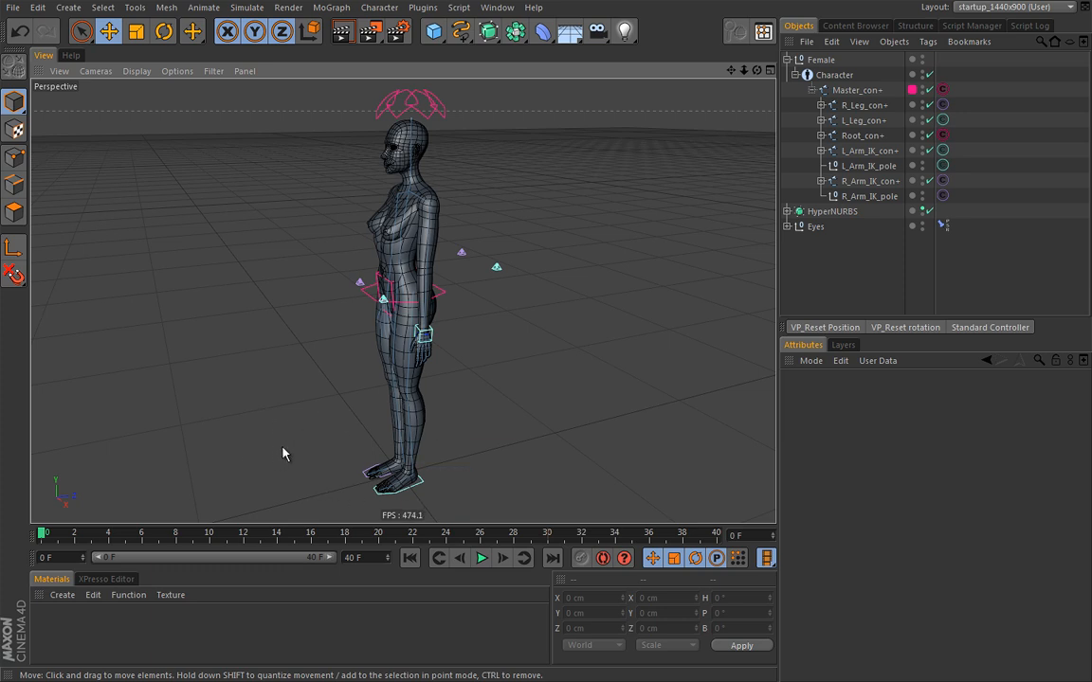
pyautogui.middleClick(472, 397)
pyautogui.middleClick(362, 413)
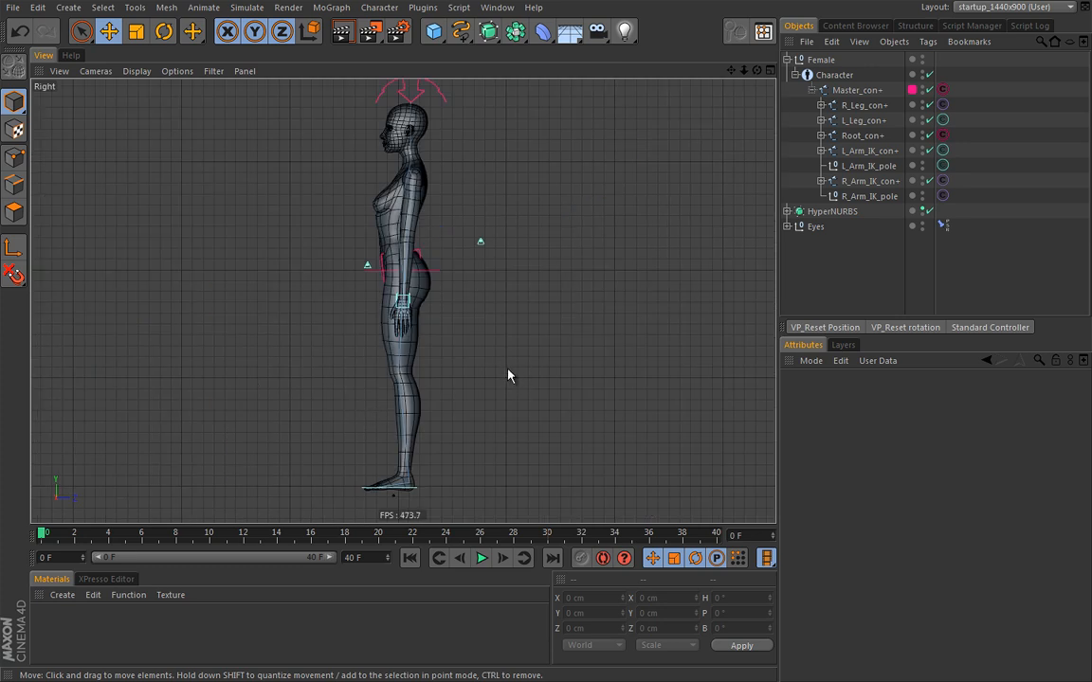
pyautogui.scroll(-2, 511, 378)
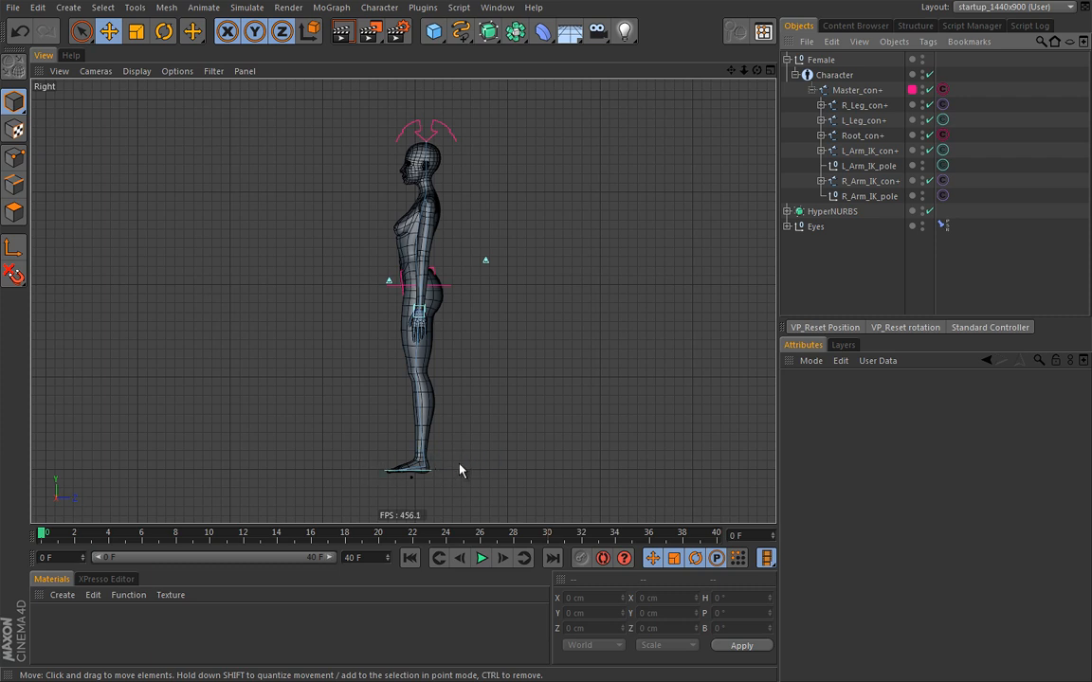
pyautogui.click(921, 208)
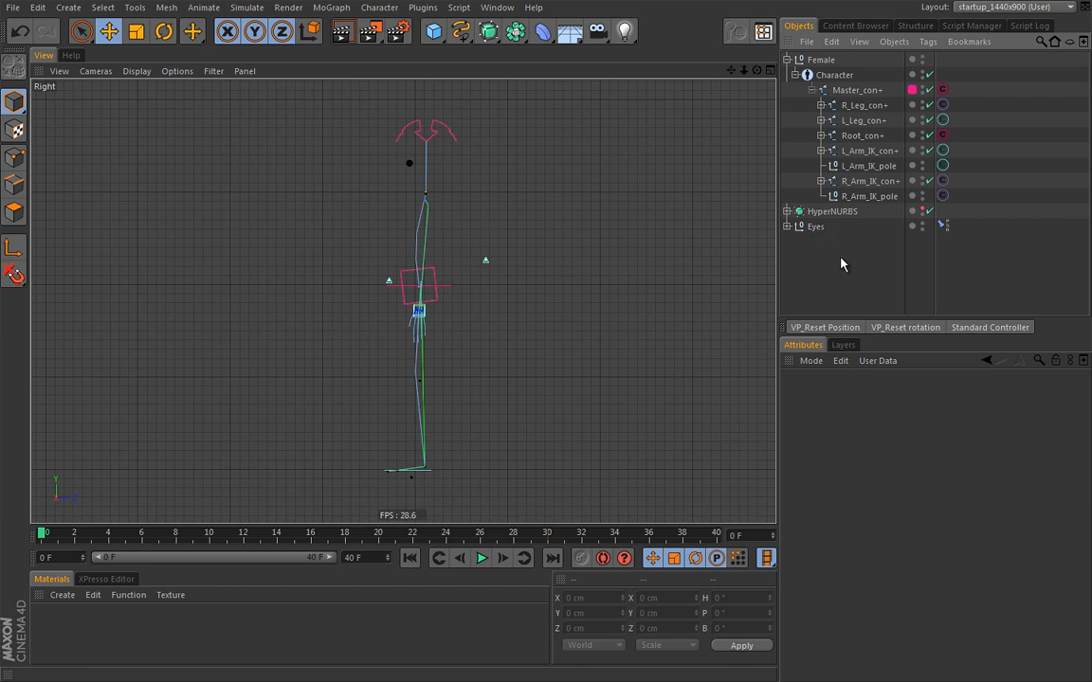
pyautogui.click(922, 74)
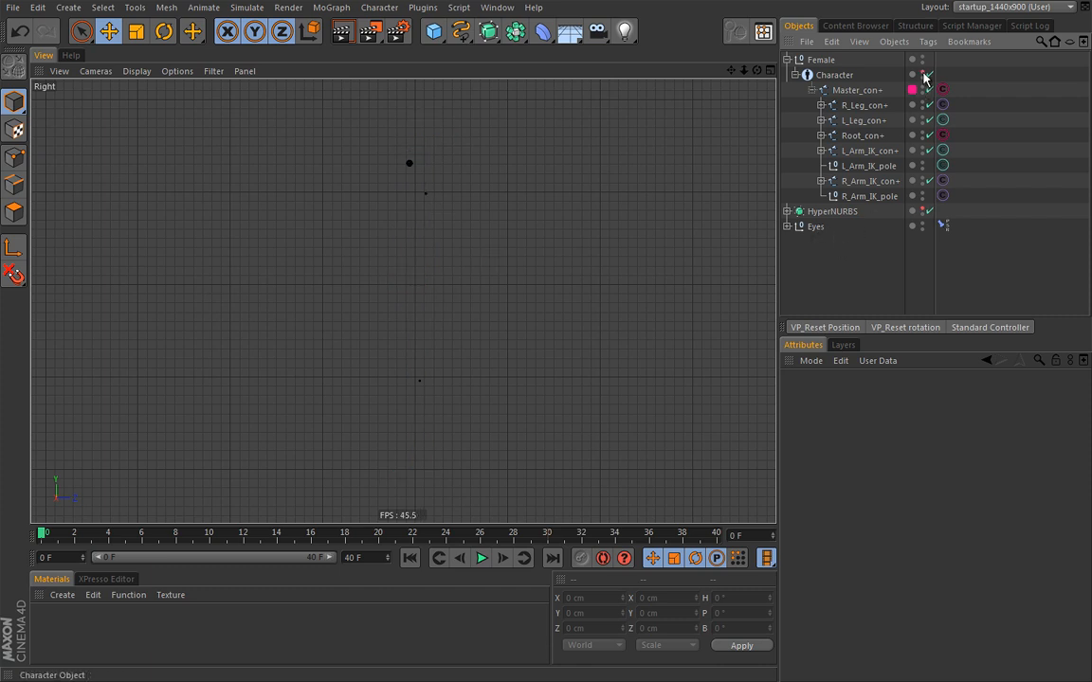
# Step: Sketch the contact pose with Doodle Paint: a spine, two widely spread legs with feet and a double-headed arrow between them
pyautogui.press('v')
pyautogui.moveTo(390, 288)
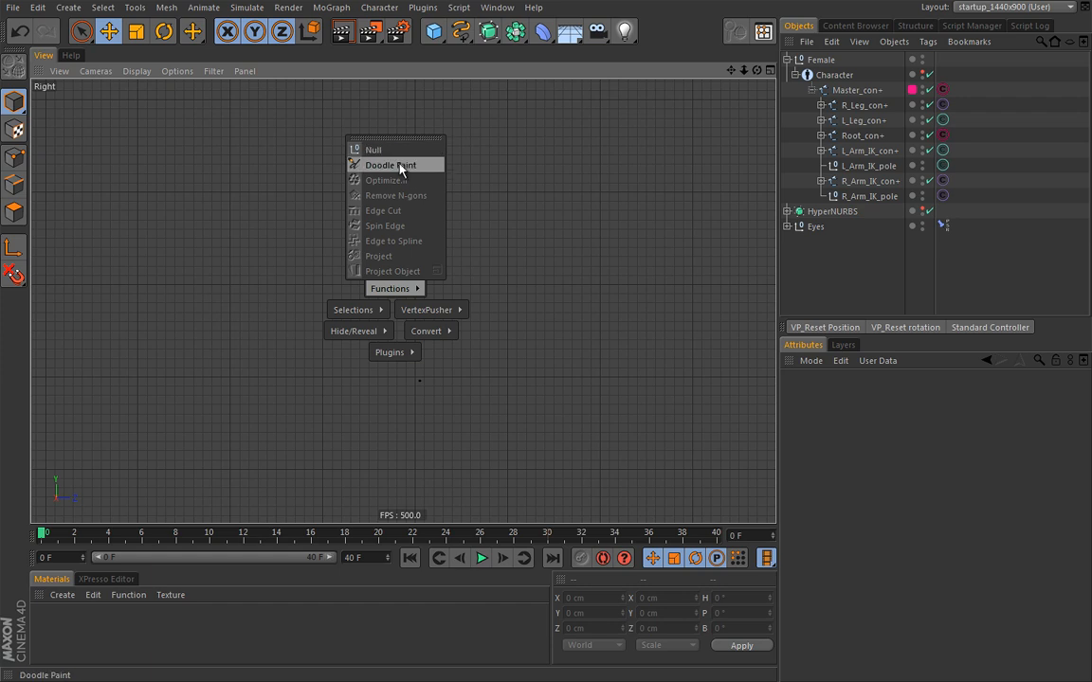
pyautogui.click(402, 166)
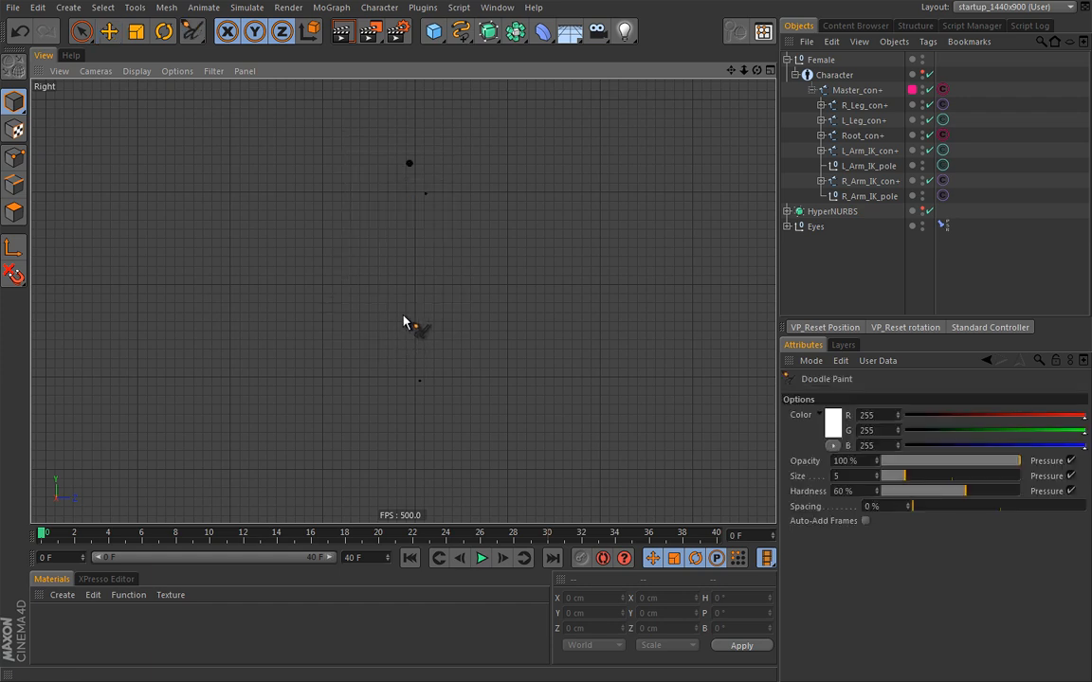
pyautogui.moveTo(415, 237)
pyautogui.mouseDown()
pyautogui.moveTo(416, 291)
pyautogui.moveTo(391, 342)
pyautogui.moveTo(415, 301)
pyautogui.moveTo(457, 365)
pyautogui.moveTo(434, 375)
pyautogui.moveTo(357, 360)
pyautogui.moveTo(384, 374)
pyautogui.moveTo(429, 358)
pyautogui.mouseUp()
pyautogui.moveTo(421, 355)
pyautogui.mouseDown()
pyautogui.moveTo(435, 357)
pyautogui.moveTo(394, 359)
pyautogui.moveTo(405, 364)
pyautogui.mouseUp()
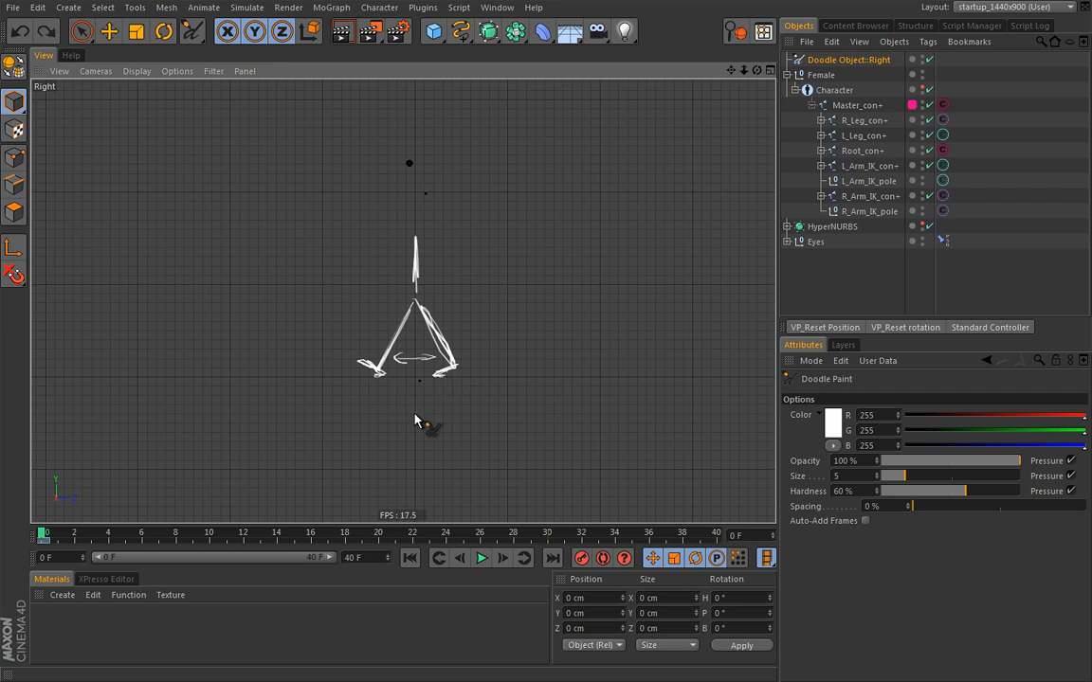
# Step: Clear the doodle frame and sketch a lowered stick figure with bent knees, a line above the head and a down arrow
pyautogui.click(137, 9)
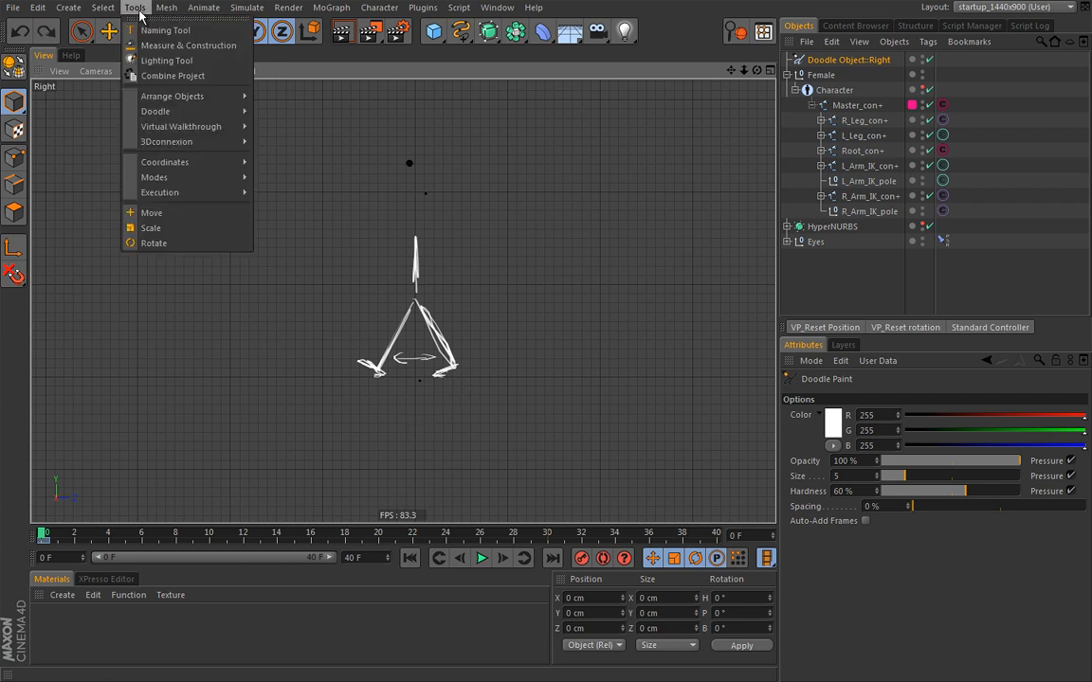
pyautogui.moveTo(199, 111)
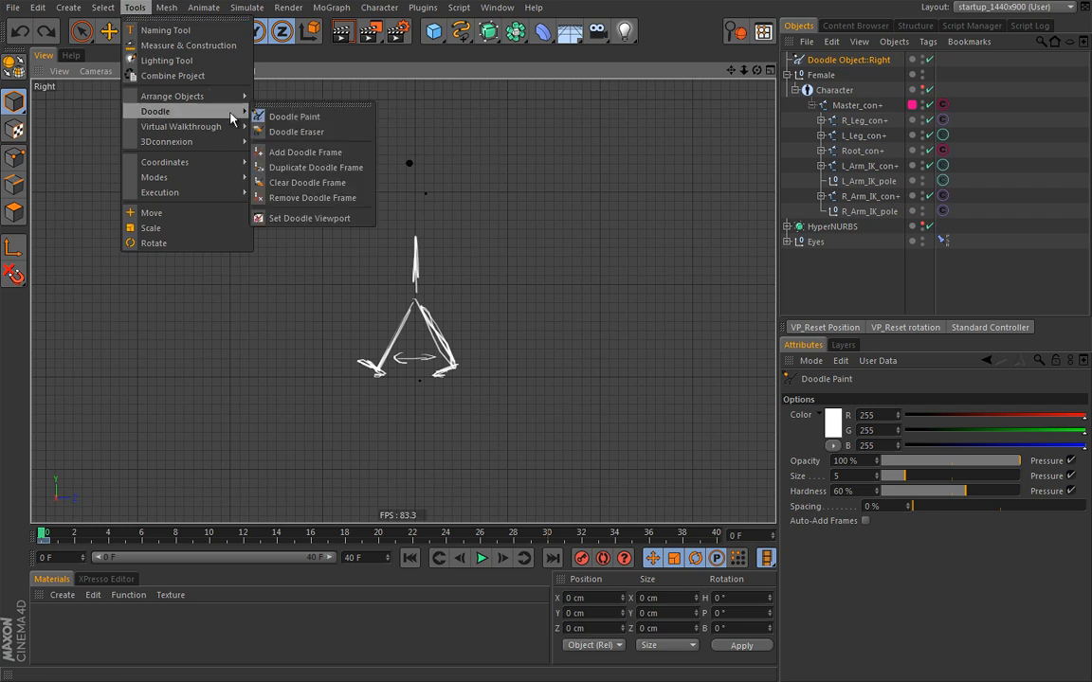
pyautogui.click(294, 183)
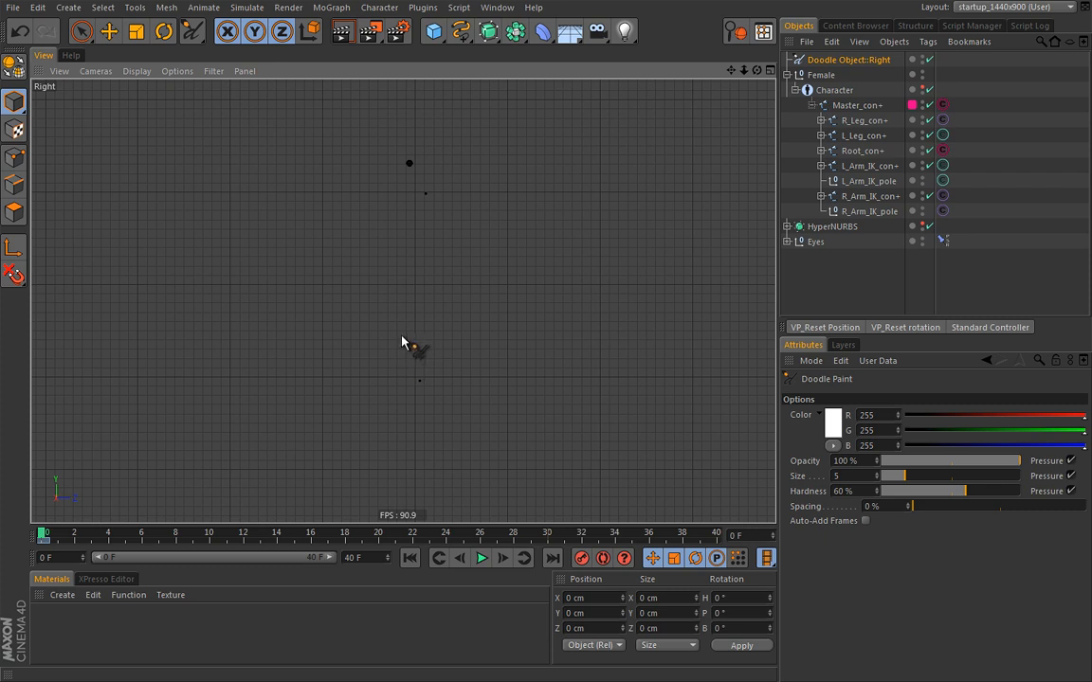
pyautogui.moveTo(403, 323)
pyautogui.mouseDown()
pyautogui.moveTo(389, 341)
pyautogui.moveTo(395, 367)
pyautogui.mouseUp()
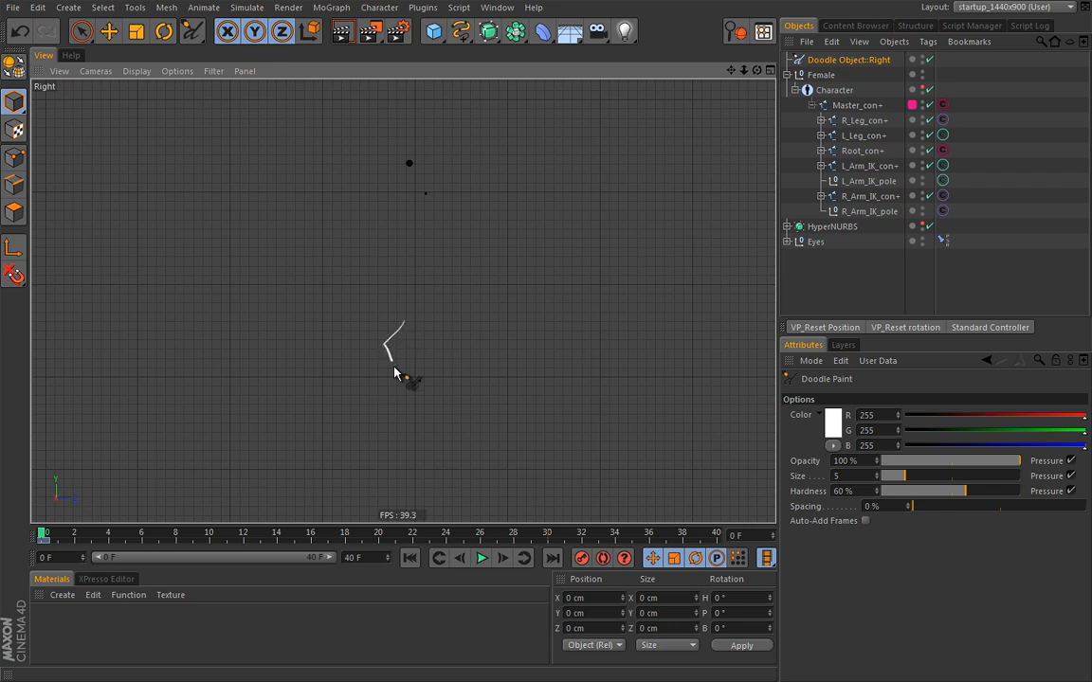
pyautogui.moveTo(412, 315)
pyautogui.mouseDown()
pyautogui.moveTo(436, 361)
pyautogui.moveTo(380, 369)
pyautogui.mouseUp()
pyautogui.moveTo(412, 316); pyautogui.dragTo(407, 293)
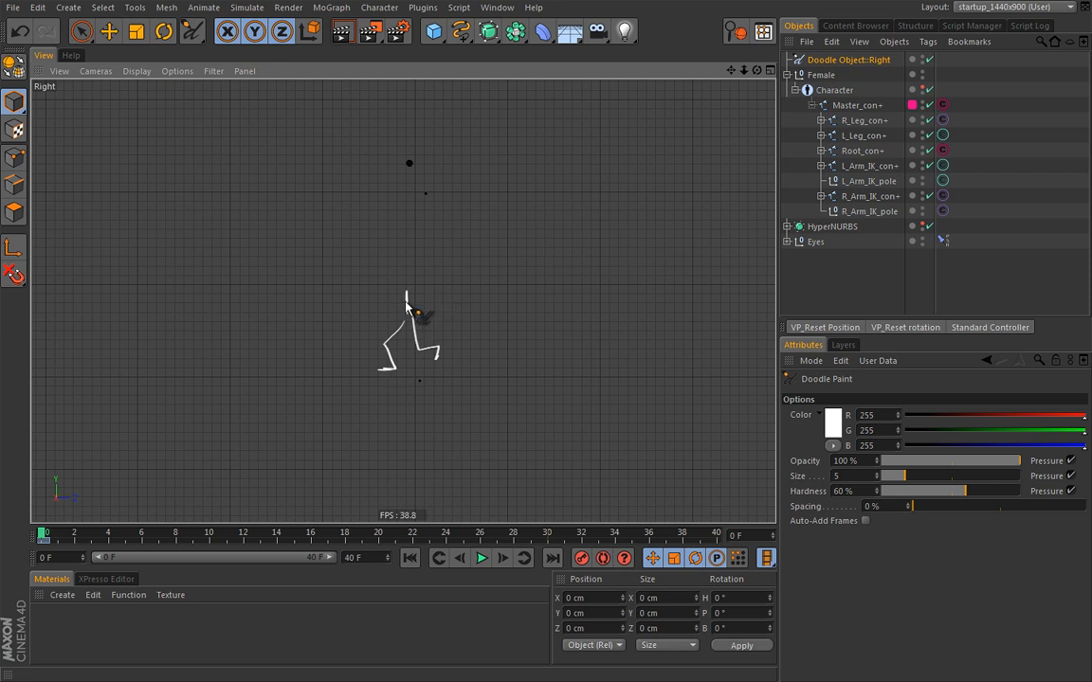
pyautogui.moveTo(407, 305)
pyautogui.mouseDown()
pyautogui.moveTo(414, 322)
pyautogui.moveTo(408, 305)
pyautogui.mouseUp()
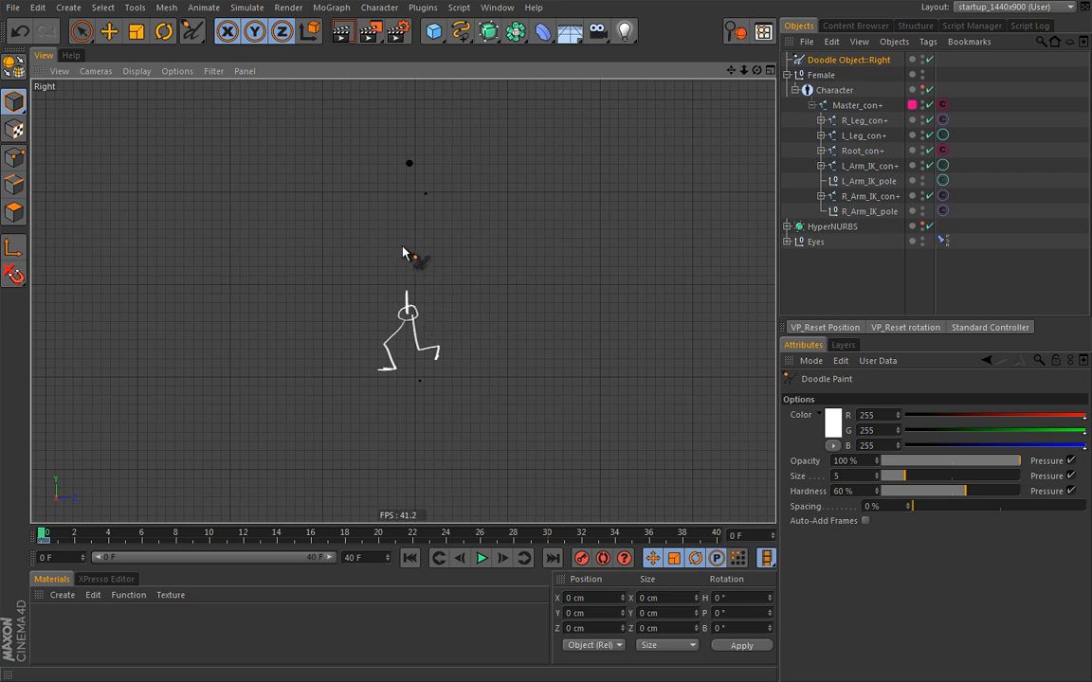
pyautogui.moveTo(407, 252)
pyautogui.mouseDown()
pyautogui.moveTo(444, 236)
pyautogui.moveTo(384, 301)
pyautogui.moveTo(453, 311)
pyautogui.mouseUp()
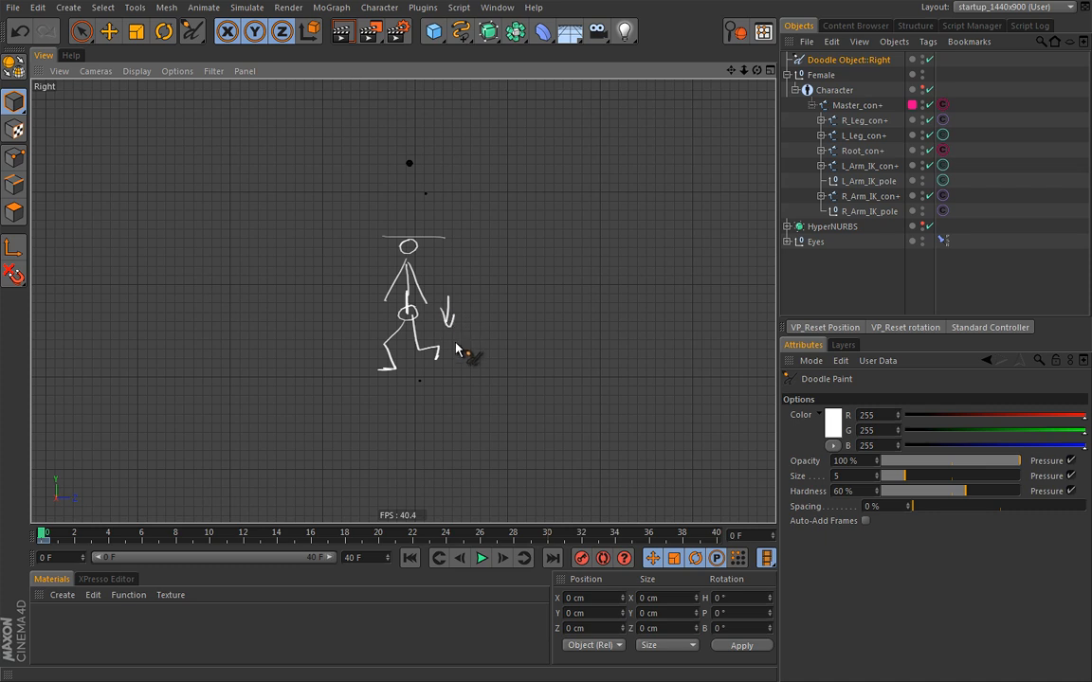
pyautogui.click(420, 381)
# Step: Clear the doodle frame and sketch an upright passing pose labelled P, a separate head labelled R and two up arrows
pyautogui.click(135, 6)
pyautogui.moveTo(213, 111)
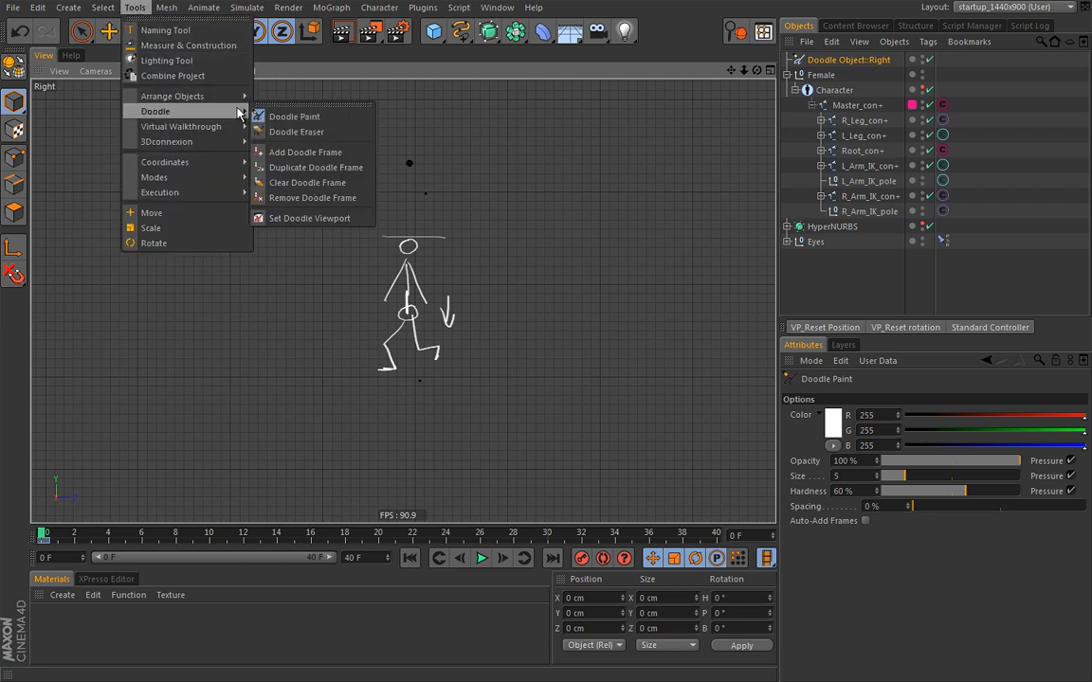
pyautogui.click(309, 183)
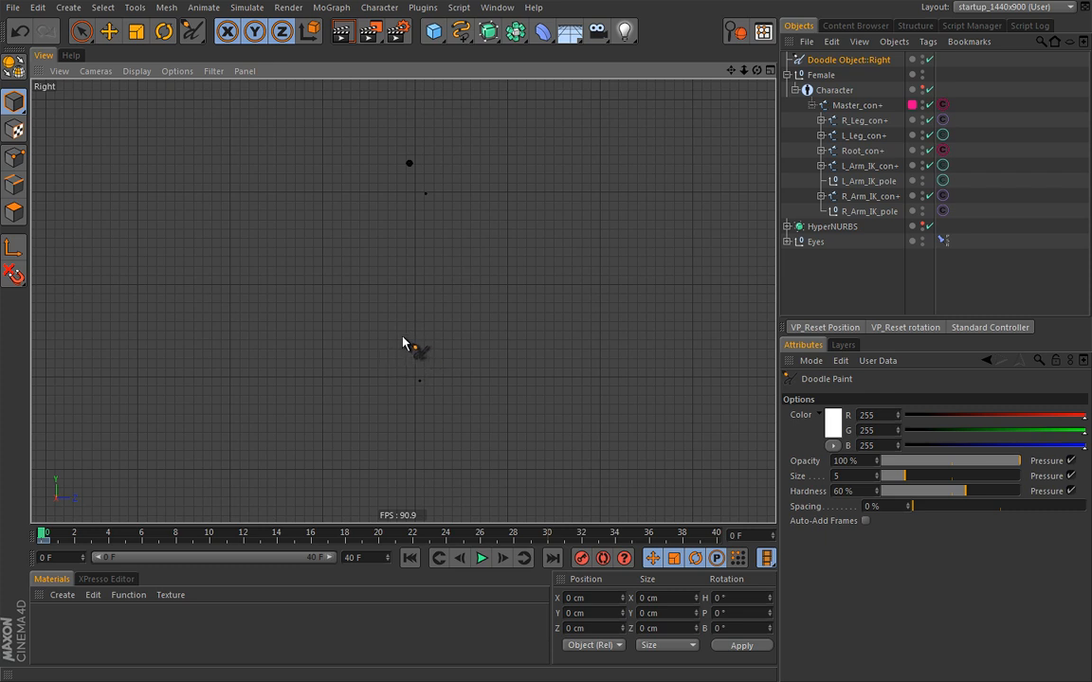
pyautogui.moveTo(410, 315)
pyautogui.mouseDown()
pyautogui.moveTo(404, 373)
pyautogui.moveTo(388, 375)
pyautogui.mouseUp()
pyautogui.moveTo(414, 312); pyautogui.dragTo(416, 365)
pyautogui.moveTo(417, 257)
pyautogui.mouseDown()
pyautogui.moveTo(408, 300)
pyautogui.moveTo(417, 263)
pyautogui.moveTo(417, 307)
pyautogui.moveTo(411, 239)
pyautogui.moveTo(405, 258)
pyautogui.mouseUp()
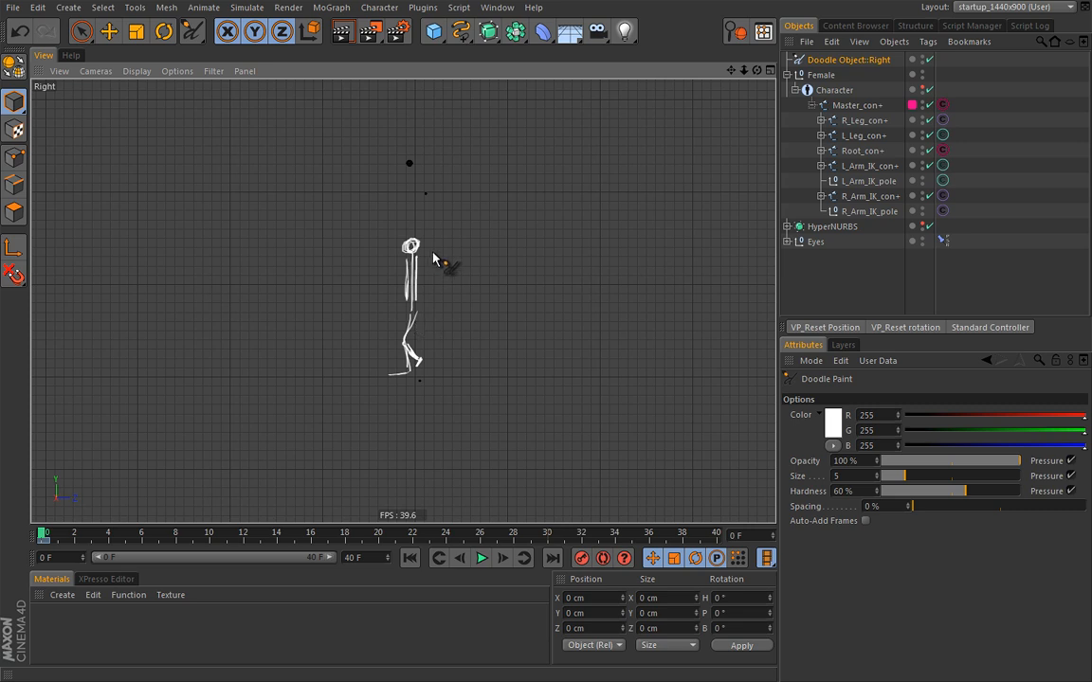
pyautogui.moveTo(431, 251)
pyautogui.mouseDown()
pyautogui.moveTo(432, 277)
pyautogui.moveTo(423, 258)
pyautogui.moveTo(461, 251)
pyautogui.mouseUp()
pyautogui.moveTo(409, 213); pyautogui.dragTo(411, 224)
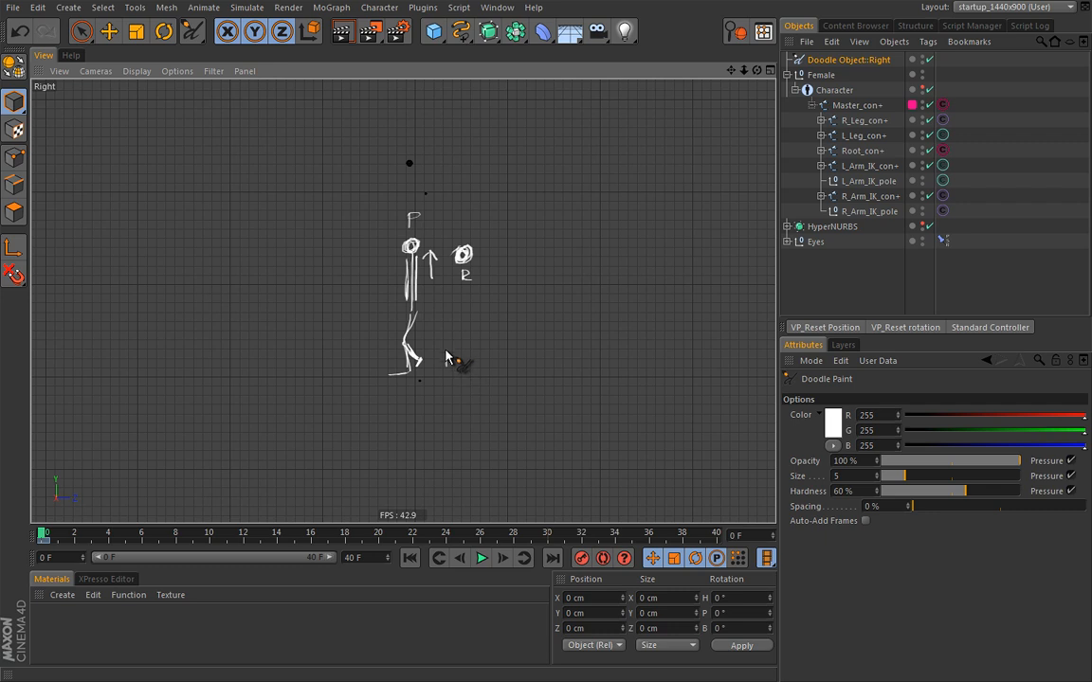
pyautogui.moveTo(443, 343); pyautogui.dragTo(450, 351)
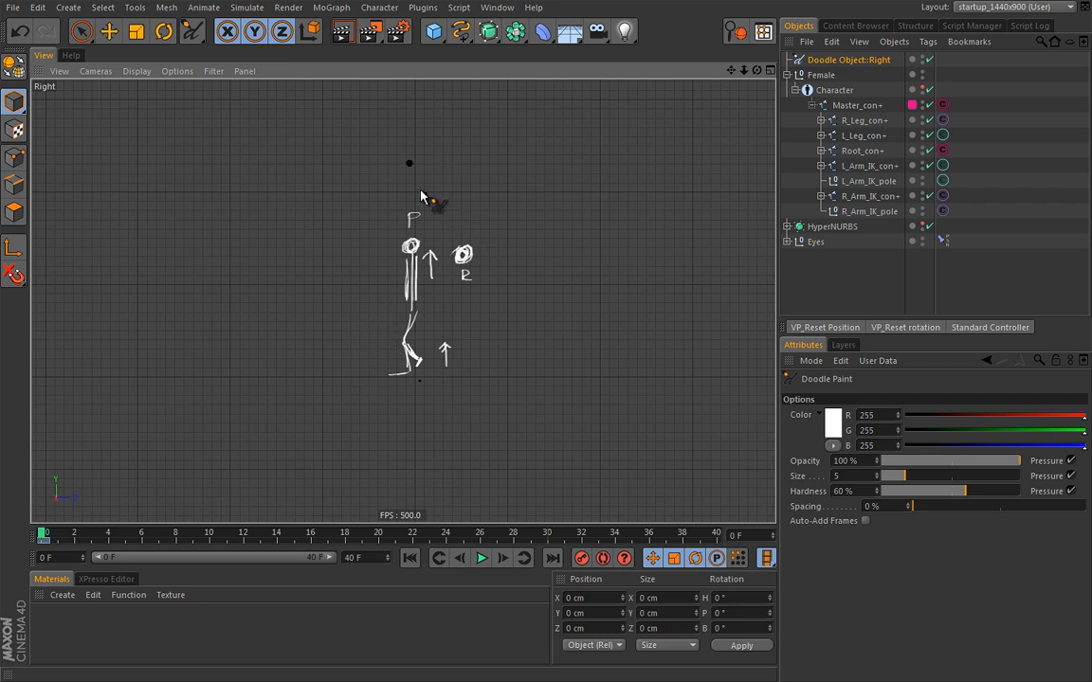
# Step: Clear the doodle frame and sketch a stick figure with a lifted front leg, a line above the head and a circle labelled PASSING
pyautogui.click(166, 7)
pyautogui.moveTo(134, 8)
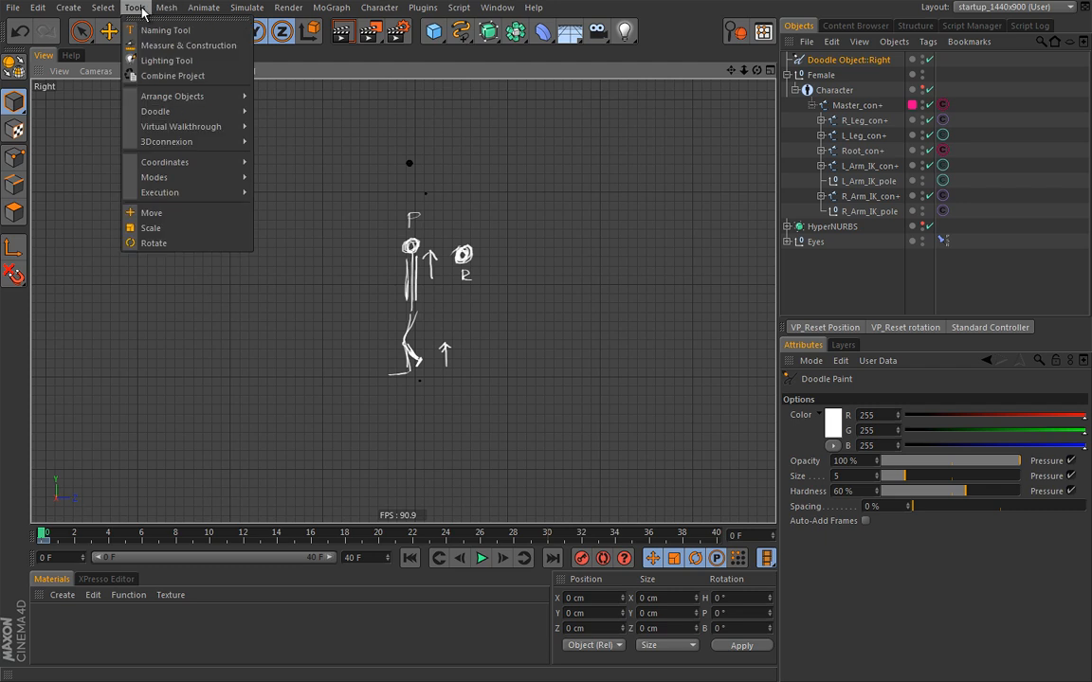
pyautogui.moveTo(170, 111)
pyautogui.click(313, 180)
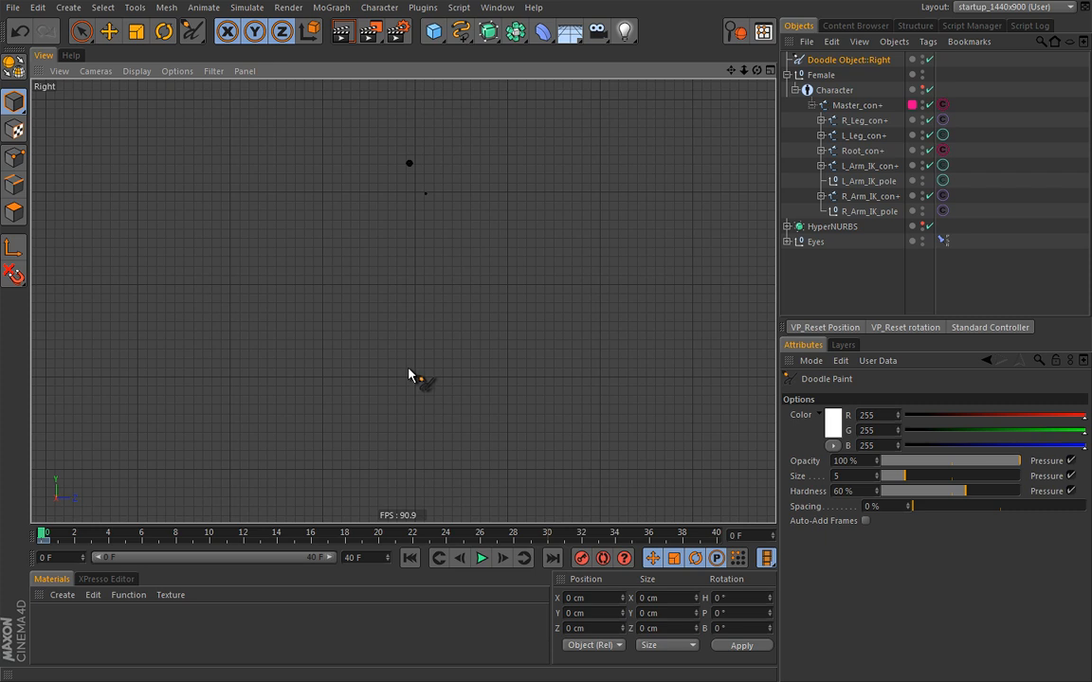
pyautogui.click(409, 376)
pyautogui.moveTo(398, 367)
pyautogui.mouseDown()
pyautogui.moveTo(415, 310)
pyautogui.moveTo(403, 293)
pyautogui.moveTo(378, 323)
pyautogui.moveTo(390, 341)
pyautogui.moveTo(374, 346)
pyautogui.mouseUp()
pyautogui.moveTo(411, 282)
pyautogui.mouseDown()
pyautogui.moveTo(412, 241)
pyautogui.moveTo(432, 289)
pyautogui.moveTo(412, 249)
pyautogui.moveTo(398, 274)
pyautogui.moveTo(382, 264)
pyautogui.moveTo(394, 272)
pyautogui.moveTo(394, 223)
pyautogui.moveTo(407, 213)
pyautogui.moveTo(417, 224)
pyautogui.mouseUp()
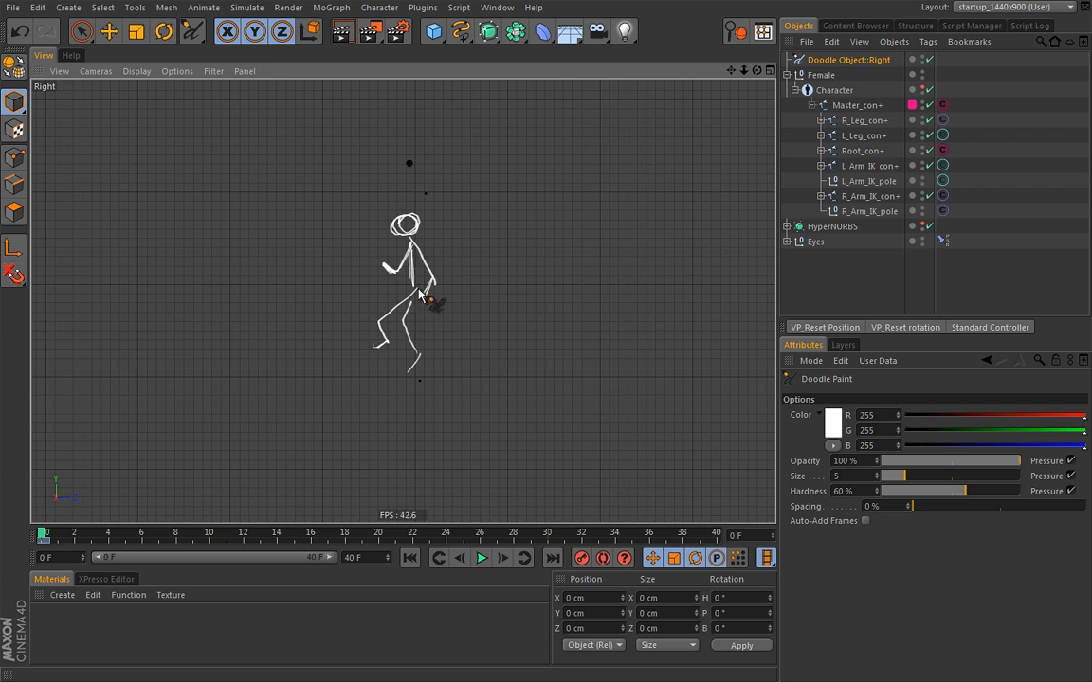
pyautogui.moveTo(380, 260); pyautogui.dragTo(394, 272)
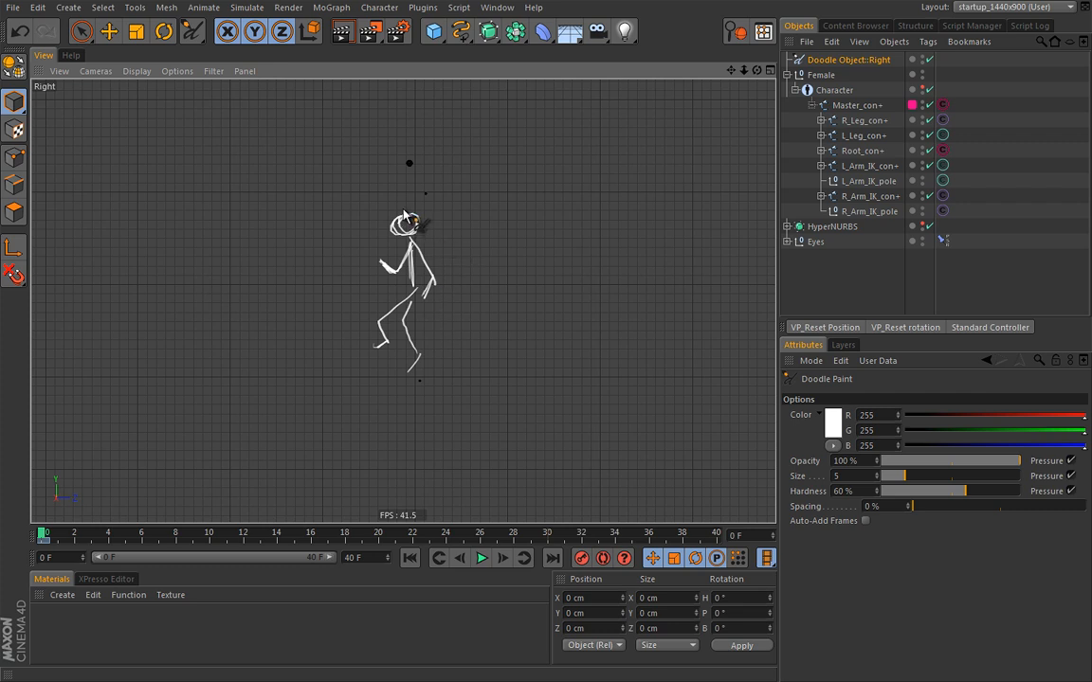
pyautogui.moveTo(396, 208); pyautogui.dragTo(421, 208)
pyautogui.moveTo(463, 224)
pyautogui.mouseDown()
pyautogui.moveTo(459, 257)
pyautogui.moveTo(511, 253)
pyautogui.moveTo(528, 258)
pyautogui.moveTo(522, 264)
pyautogui.mouseUp()
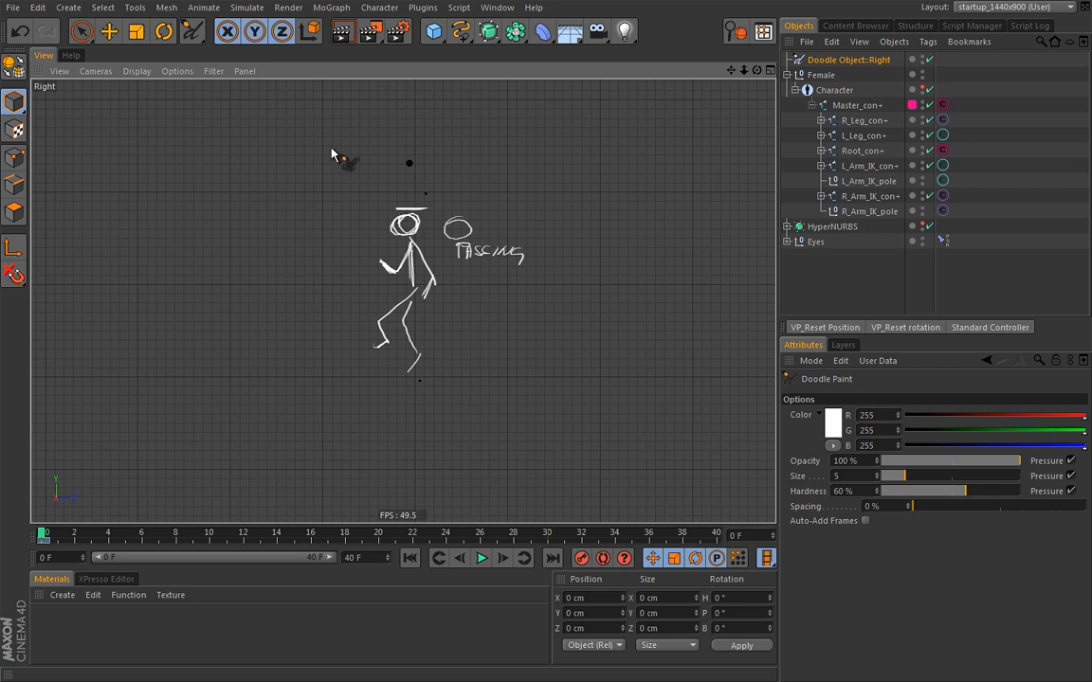
# Step: Clear the doodle frame, sketch swinging legs marked R and L, and bracket the poses C, HP, P, R, C as STRIDE
pyautogui.click(142, 11)
pyautogui.moveTo(166, 111)
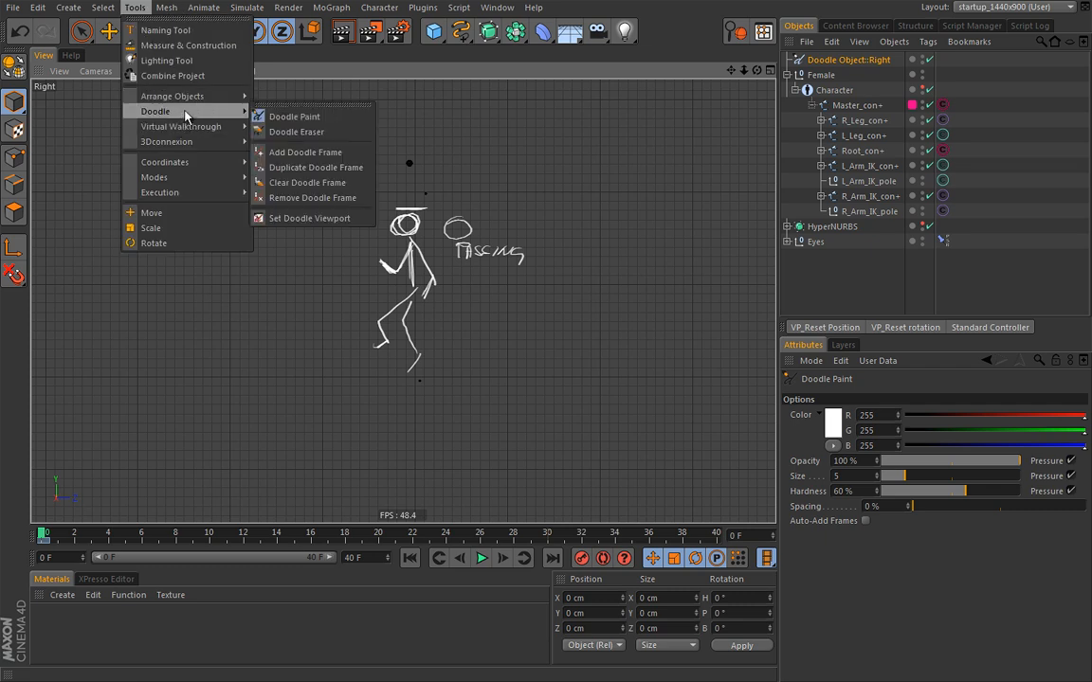
pyautogui.click(287, 182)
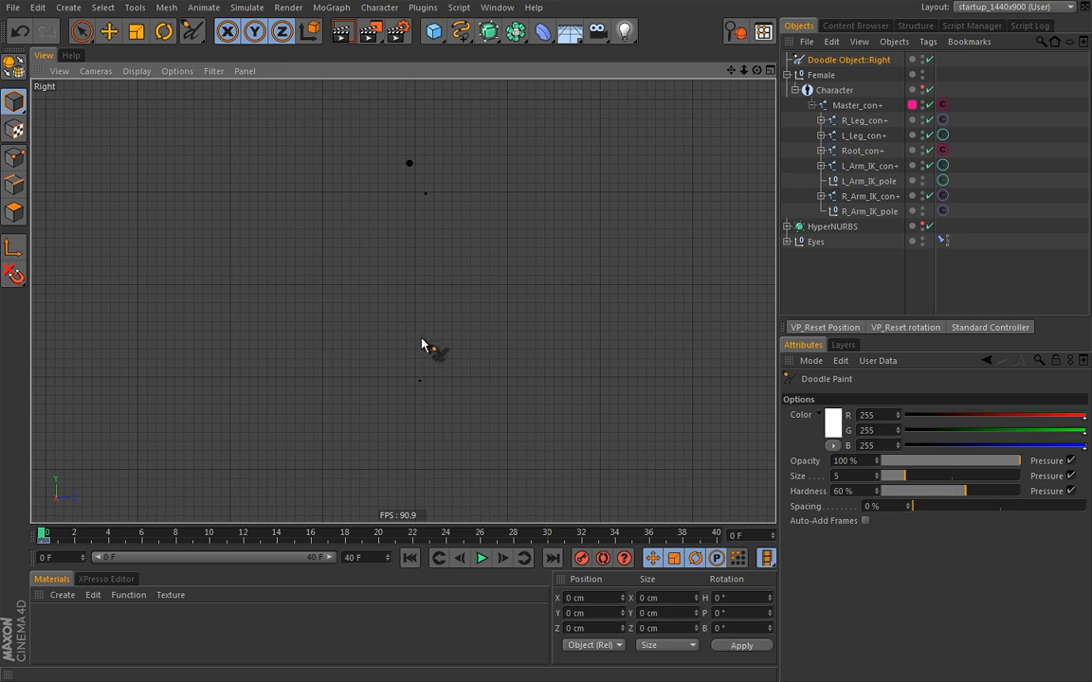
pyautogui.moveTo(421, 340)
pyautogui.mouseDown()
pyautogui.moveTo(438, 366)
pyautogui.moveTo(428, 375)
pyautogui.moveTo(417, 333)
pyautogui.moveTo(388, 375)
pyautogui.moveTo(397, 347)
pyautogui.moveTo(442, 345)
pyautogui.mouseUp()
pyautogui.moveTo(435, 324)
pyautogui.mouseDown()
pyautogui.moveTo(396, 325)
pyautogui.moveTo(452, 356)
pyautogui.mouseUp()
pyautogui.moveTo(461, 395)
pyautogui.mouseDown()
pyautogui.moveTo(456, 408)
pyautogui.moveTo(418, 402)
pyautogui.moveTo(429, 407)
pyautogui.moveTo(355, 389)
pyautogui.moveTo(320, 404)
pyautogui.moveTo(334, 428)
pyautogui.moveTo(450, 421)
pyautogui.mouseUp()
pyautogui.moveTo(368, 441)
pyautogui.mouseDown()
pyautogui.moveTo(359, 452)
pyautogui.moveTo(379, 441)
pyautogui.mouseUp()
pyautogui.moveTo(374, 440)
pyautogui.mouseDown()
pyautogui.moveTo(373, 452)
pyautogui.moveTo(420, 447)
pyautogui.mouseUp()
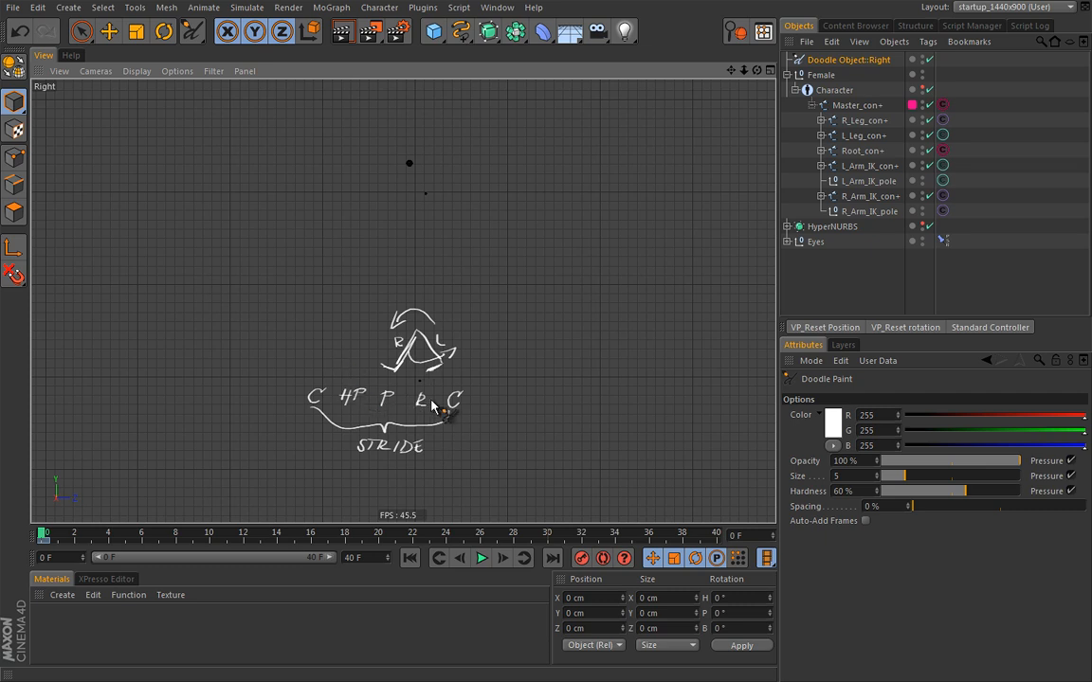
# Step: Draw another bracket labelled STRIDE before the first one and write its pose letters C, HP, P, R above it
pyautogui.moveTo(293, 408)
pyautogui.mouseDown()
pyautogui.moveTo(280, 422)
pyautogui.moveTo(226, 430)
pyautogui.moveTo(174, 426)
pyautogui.moveTo(168, 404)
pyautogui.mouseUp()
pyautogui.moveTo(213, 441)
pyautogui.mouseDown()
pyautogui.moveTo(204, 452)
pyautogui.moveTo(214, 452)
pyautogui.mouseUp()
pyautogui.moveTo(210, 441); pyautogui.dragTo(234, 453)
pyautogui.moveTo(242, 442); pyautogui.dragTo(254, 453)
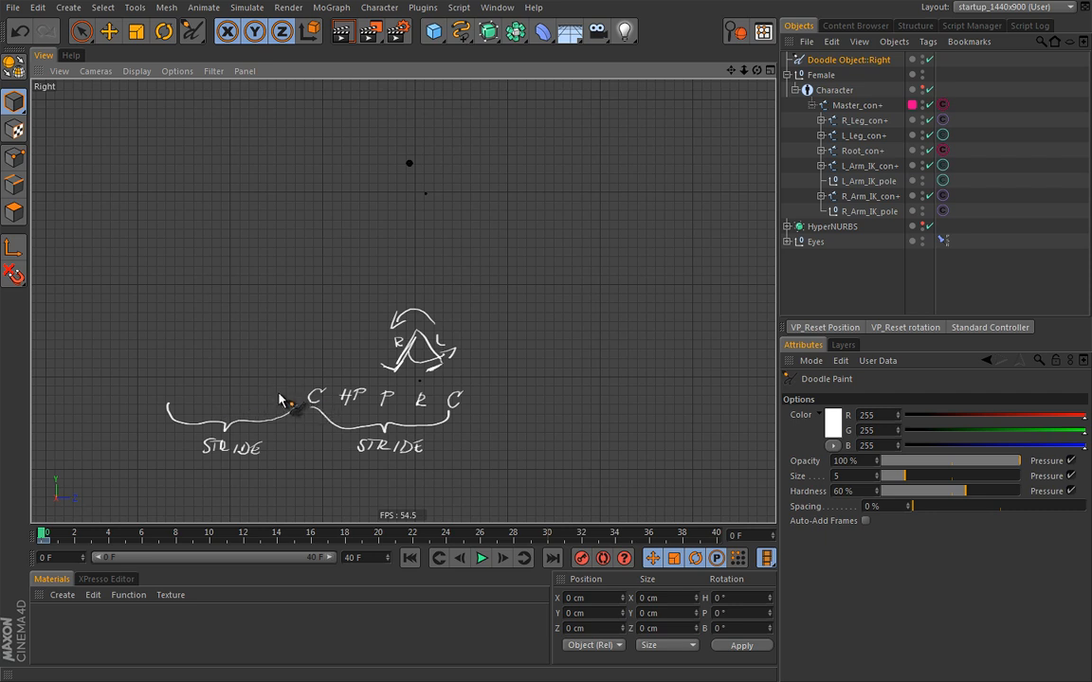
pyautogui.moveTo(276, 389)
pyautogui.mouseDown()
pyautogui.moveTo(282, 399)
pyautogui.moveTo(202, 397)
pyautogui.mouseUp()
pyautogui.moveTo(195, 391); pyautogui.dragTo(208, 397)
# Step: Bracket both strides together as WALKCYCLE and circle the pose letters C, HP, P, R, C of the second stride
pyautogui.moveTo(208, 387)
pyautogui.mouseDown()
pyautogui.moveTo(218, 389)
pyautogui.moveTo(174, 398)
pyautogui.moveTo(175, 445)
pyautogui.moveTo(305, 464)
pyautogui.moveTo(445, 439)
pyautogui.moveTo(461, 426)
pyautogui.mouseUp()
pyautogui.moveTo(256, 487); pyautogui.dragTo(390, 492)
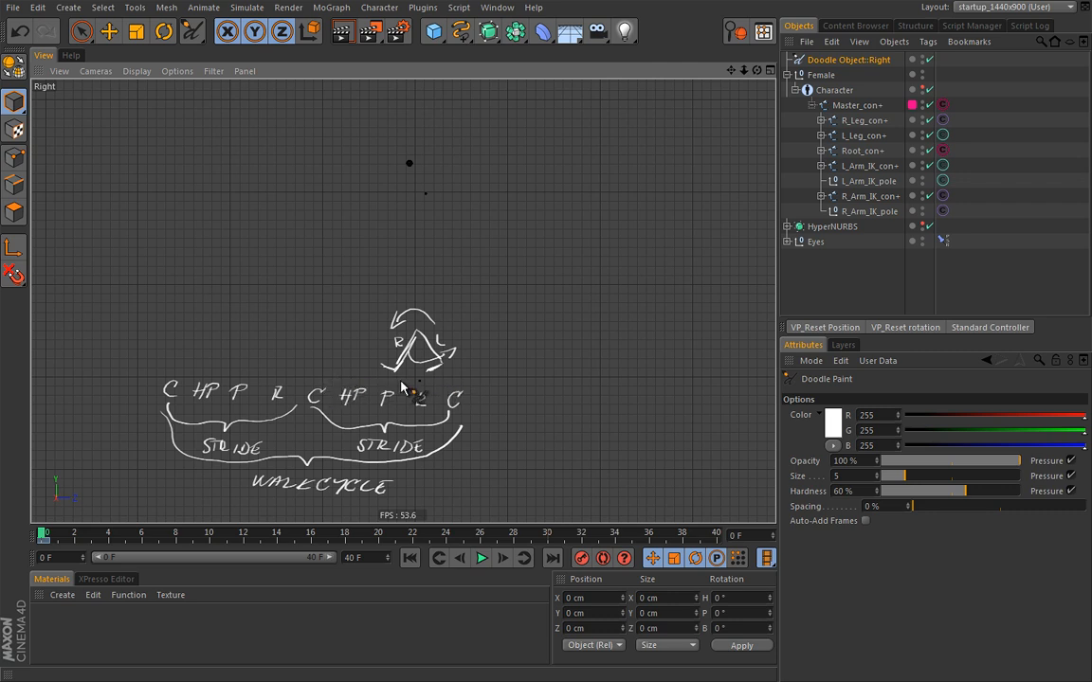
pyautogui.moveTo(467, 379)
pyautogui.mouseDown()
pyautogui.moveTo(308, 383)
pyautogui.moveTo(313, 414)
pyautogui.moveTo(402, 422)
pyautogui.moveTo(487, 406)
pyautogui.mouseUp()
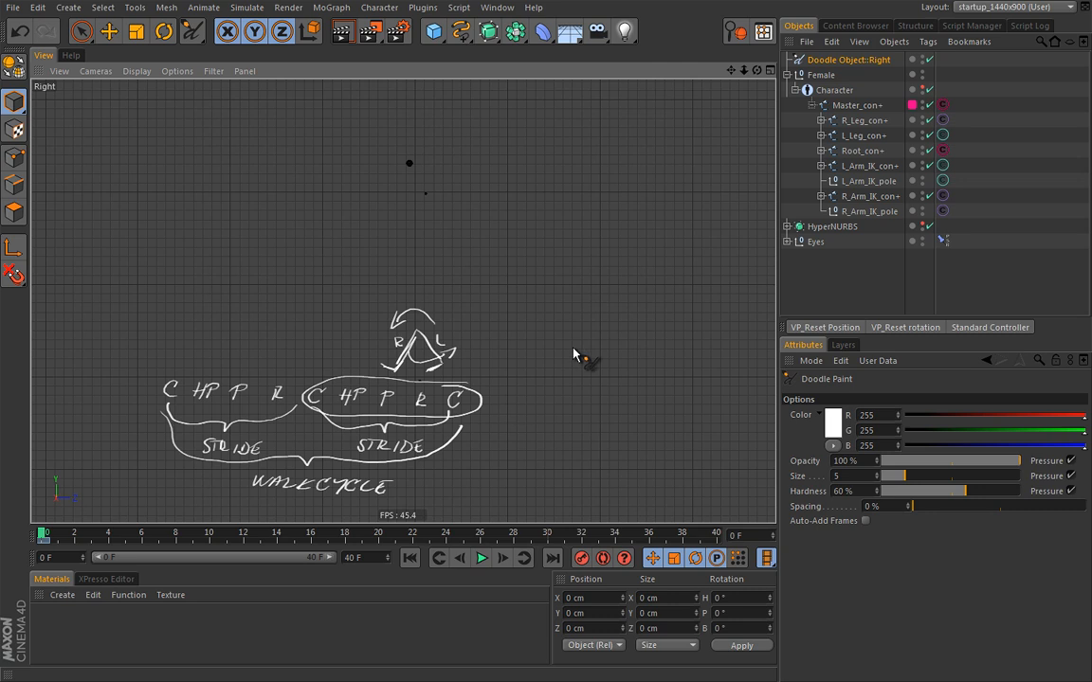
# Step: Switch to the Animation1440x900 (User) layout and enlarge the viewport relative to the timeline and object list
pyautogui.click(1014, 6)
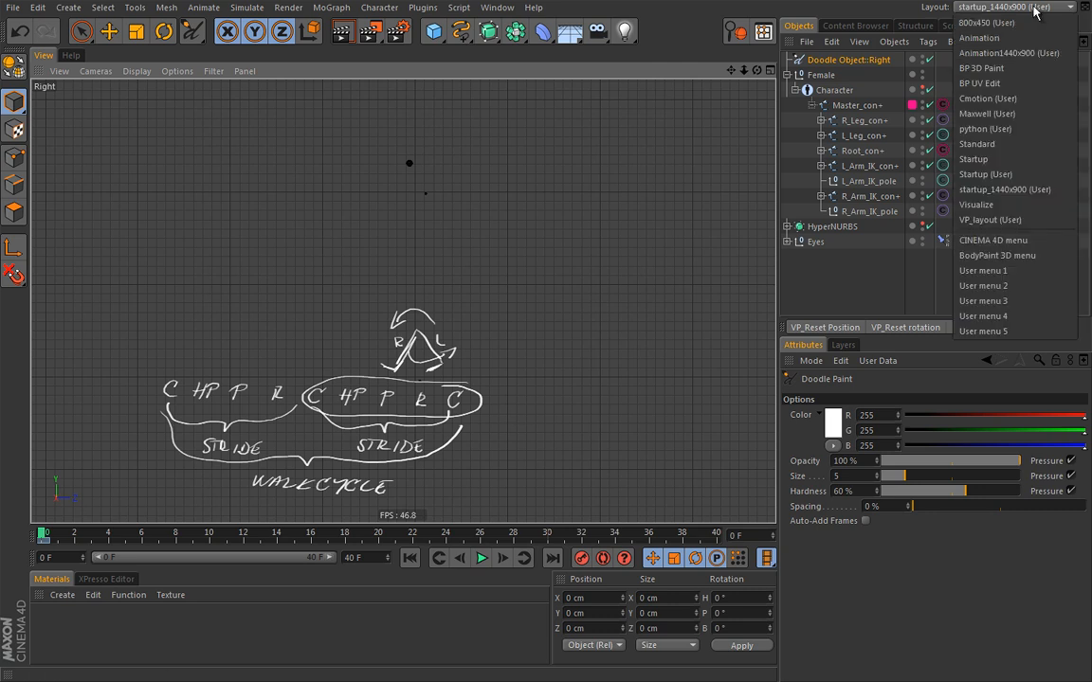
pyautogui.click(1020, 53)
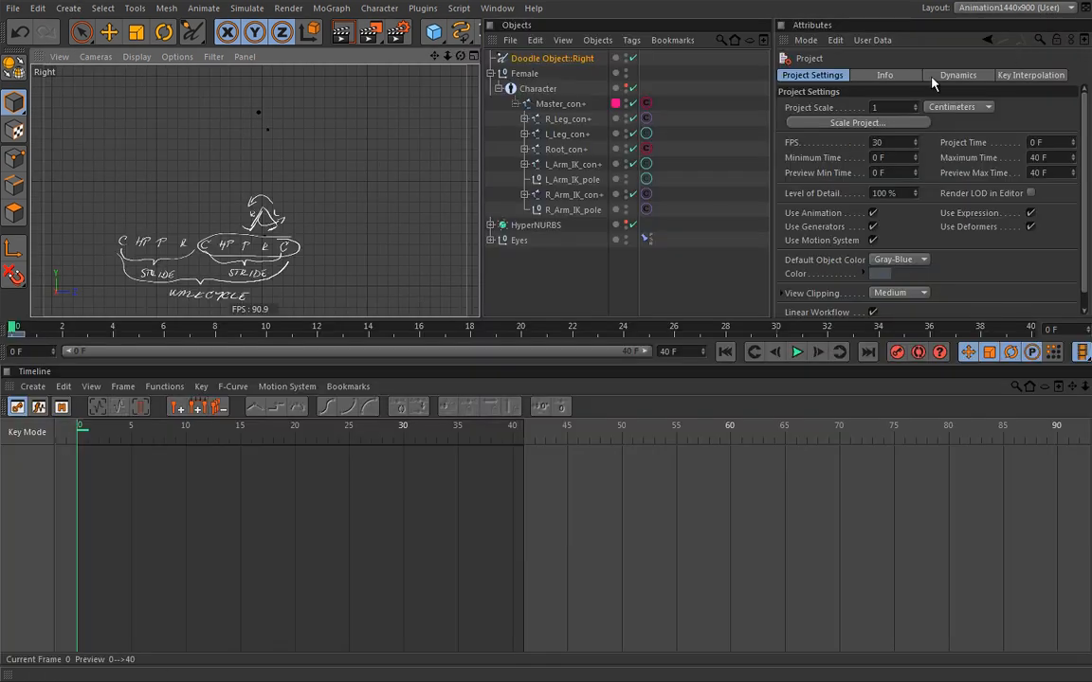
pyautogui.moveTo(480, 314); pyautogui.dragTo(474, 398)
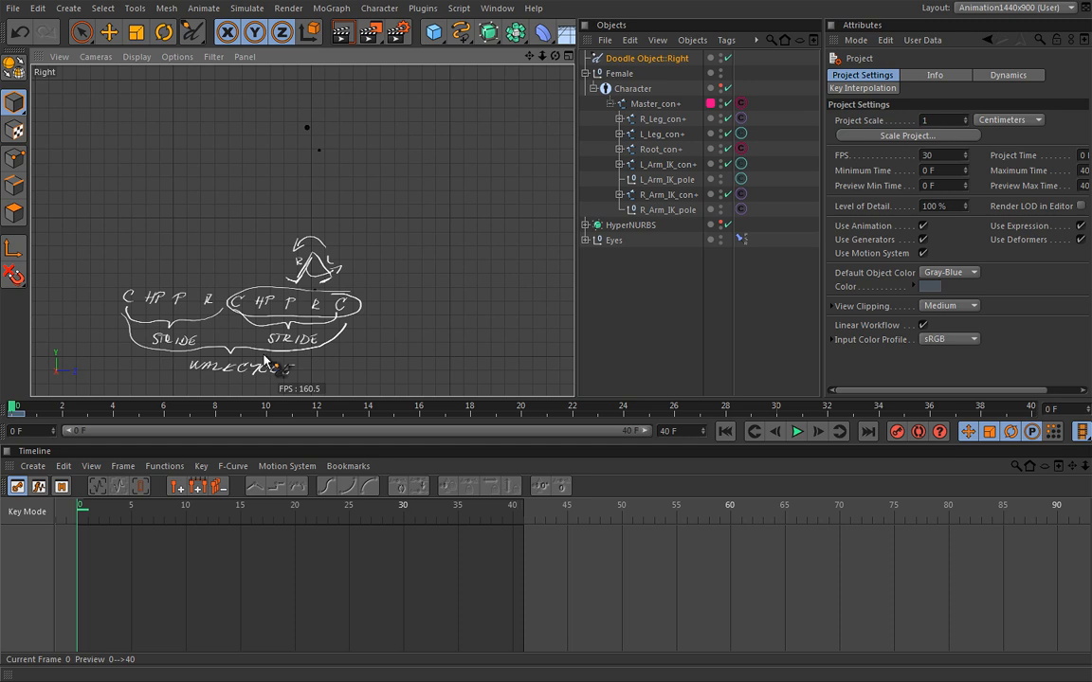
# Step: Delete the doodle object that holds the walk cycle diagram
pyautogui.click(647, 58)
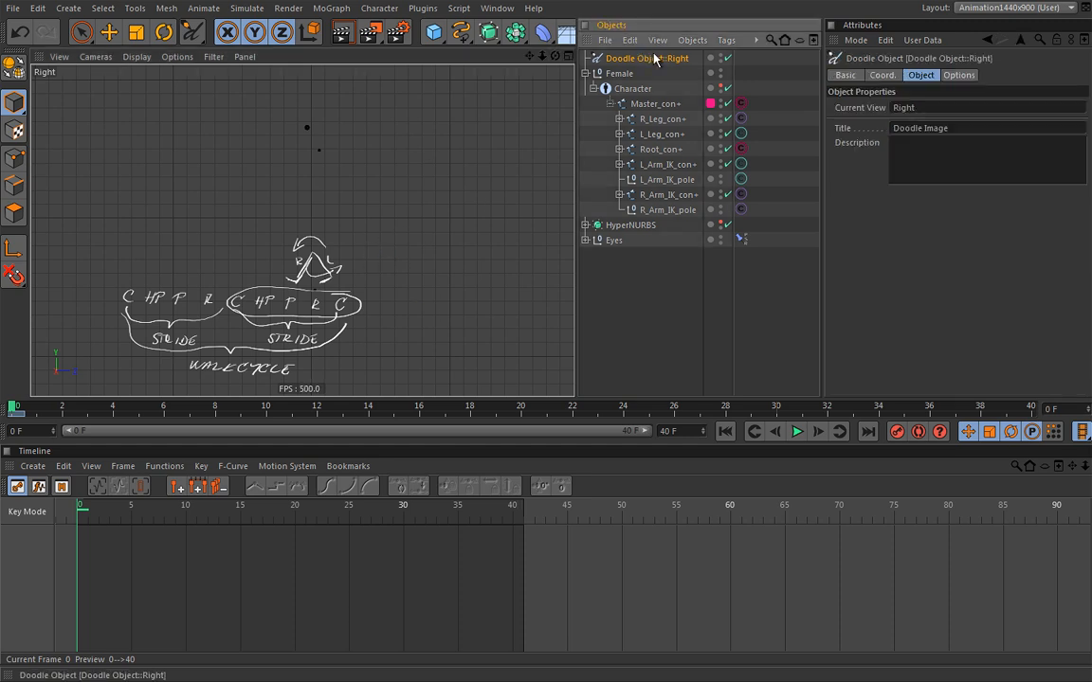
pyautogui.press('Delete')
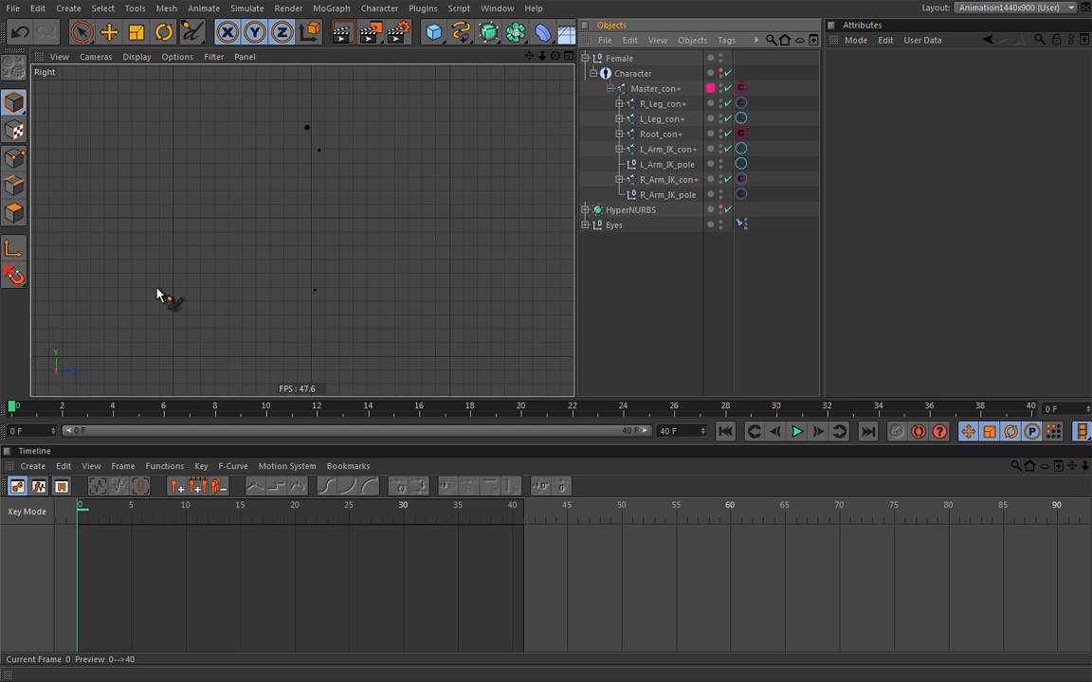
# Step: Sketch a wide bracket labelled 40, mark its middle and end with vertical strokes, and label the second half 20
pyautogui.moveTo(151, 294); pyautogui.dragTo(232, 299)
pyautogui.moveTo(302, 295); pyautogui.dragTo(320, 271)
pyautogui.moveTo(153, 290); pyautogui.dragTo(128, 276)
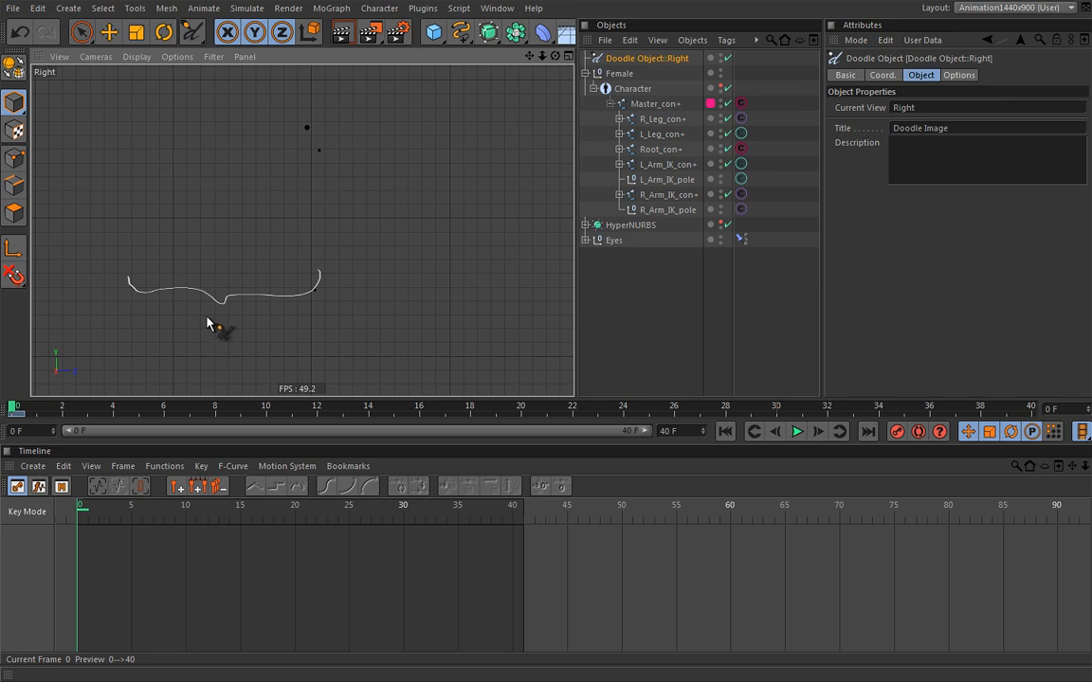
pyautogui.moveTo(205, 322); pyautogui.dragTo(227, 320)
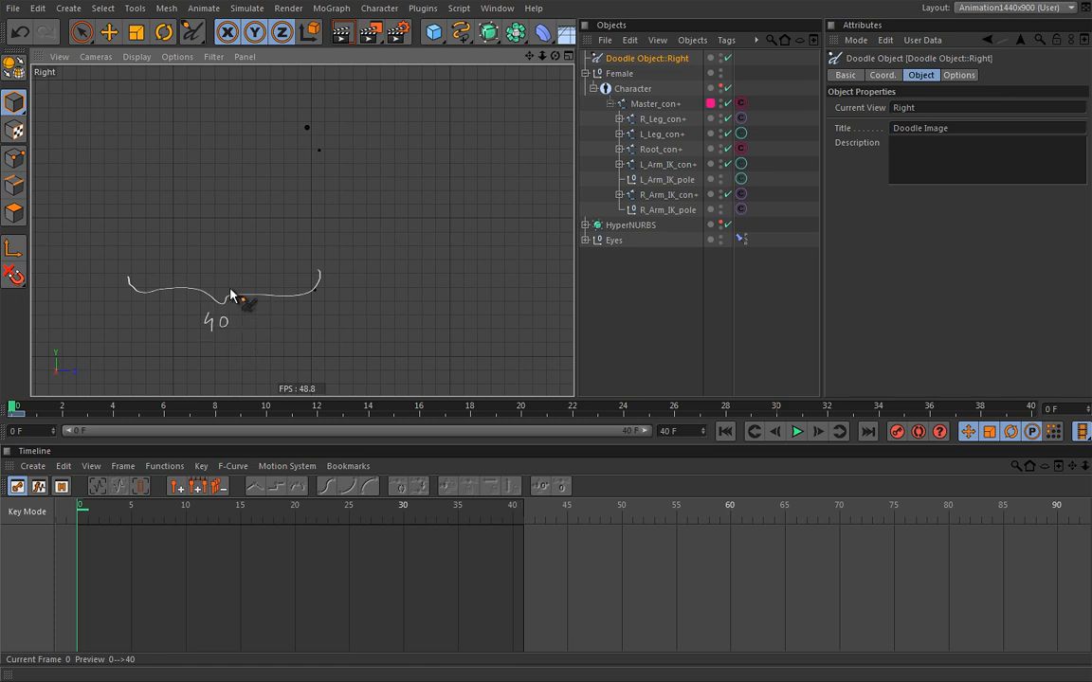
pyautogui.moveTo(223, 269); pyautogui.dragTo(224, 307)
pyautogui.moveTo(321, 262); pyautogui.dragTo(322, 305)
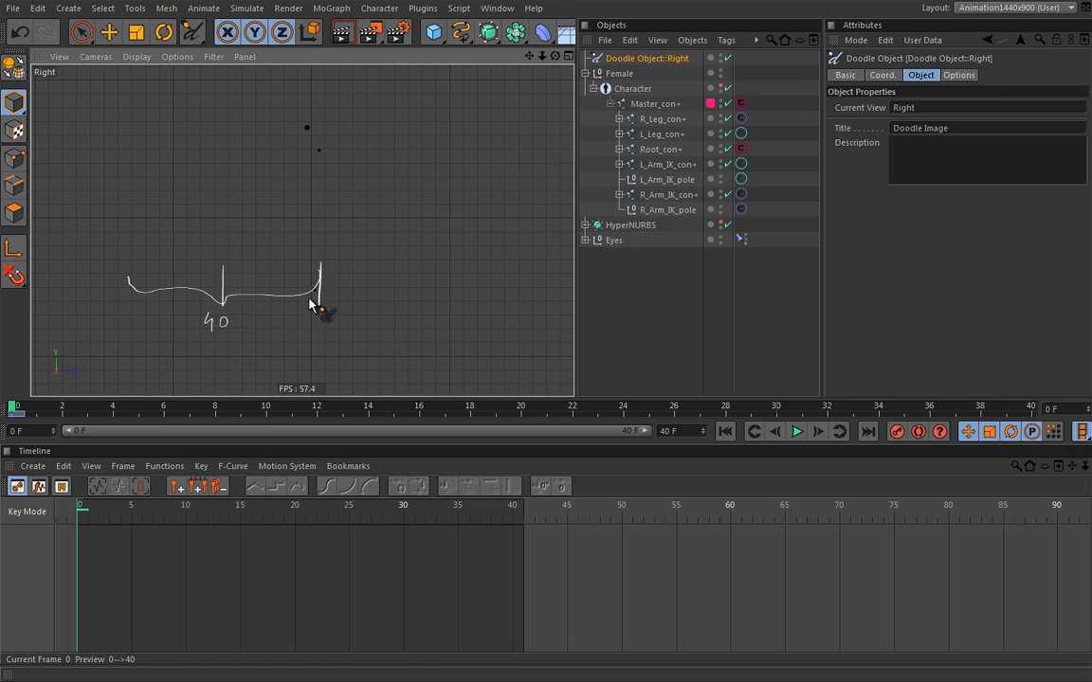
pyautogui.moveTo(224, 257)
pyautogui.mouseDown()
pyautogui.moveTo(219, 313)
pyautogui.moveTo(268, 322)
pyautogui.moveTo(280, 306)
pyautogui.mouseUp()
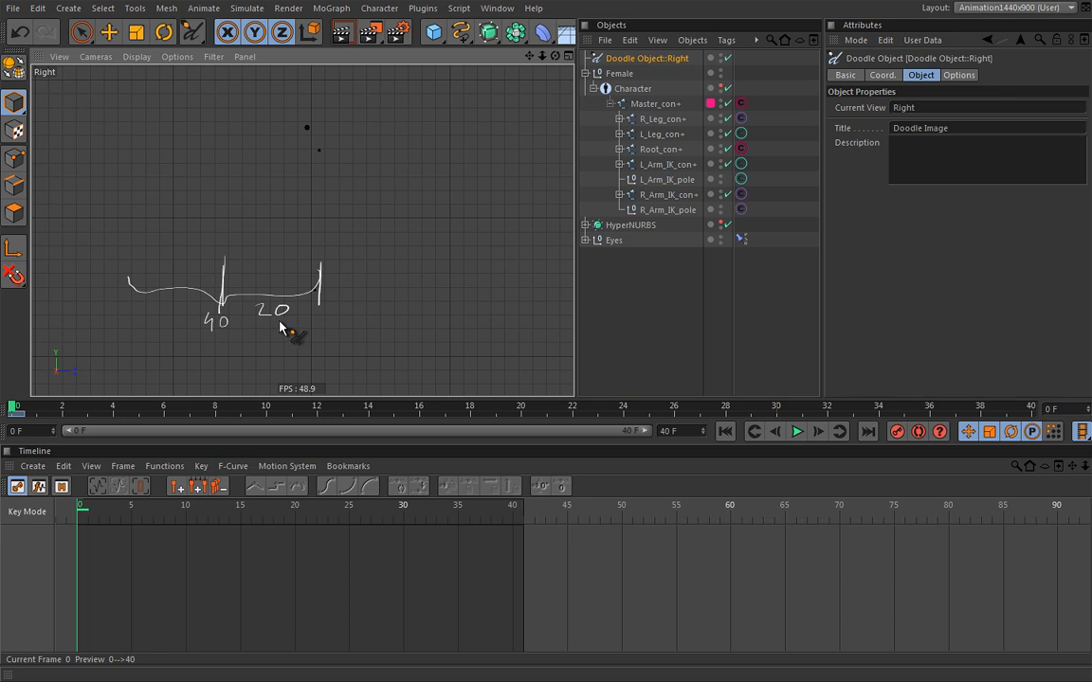
pyautogui.click(284, 326)
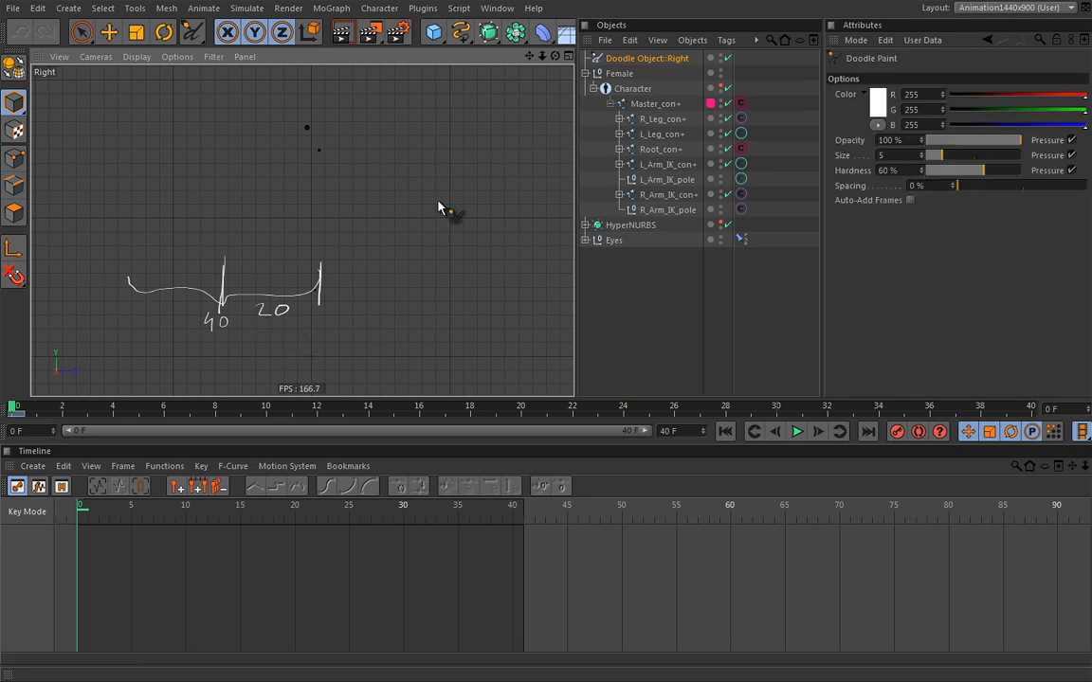
# Step: Delete the doodle object with the 40 and 20 frame sketch
pyautogui.click(625, 57)
pyautogui.press('Delete')
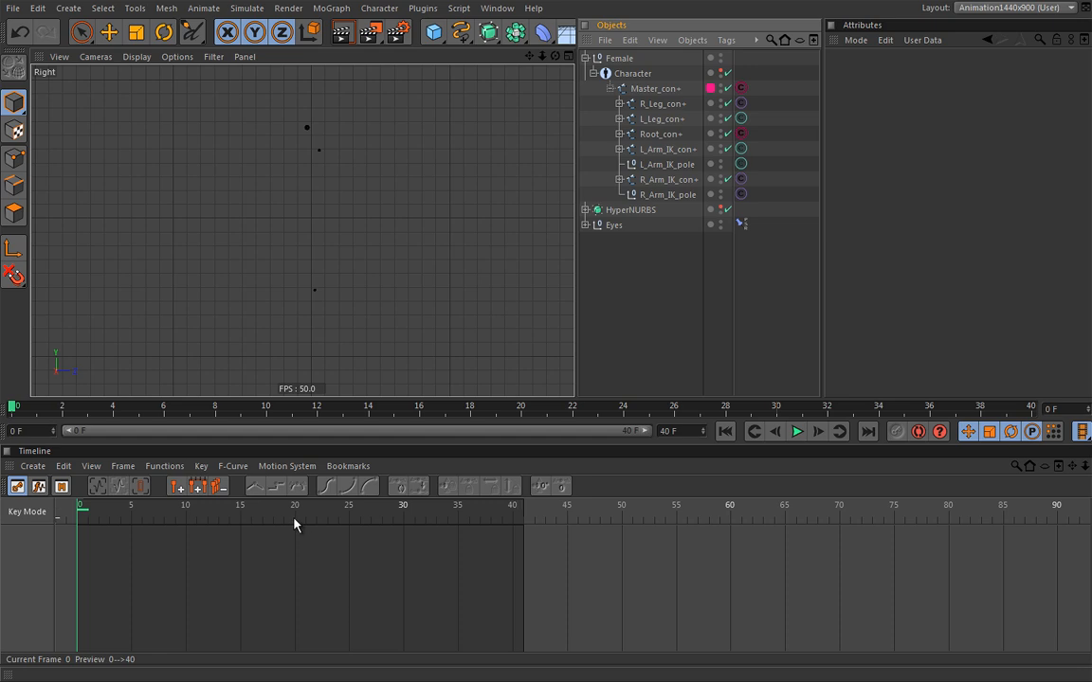
pyautogui.press('space')
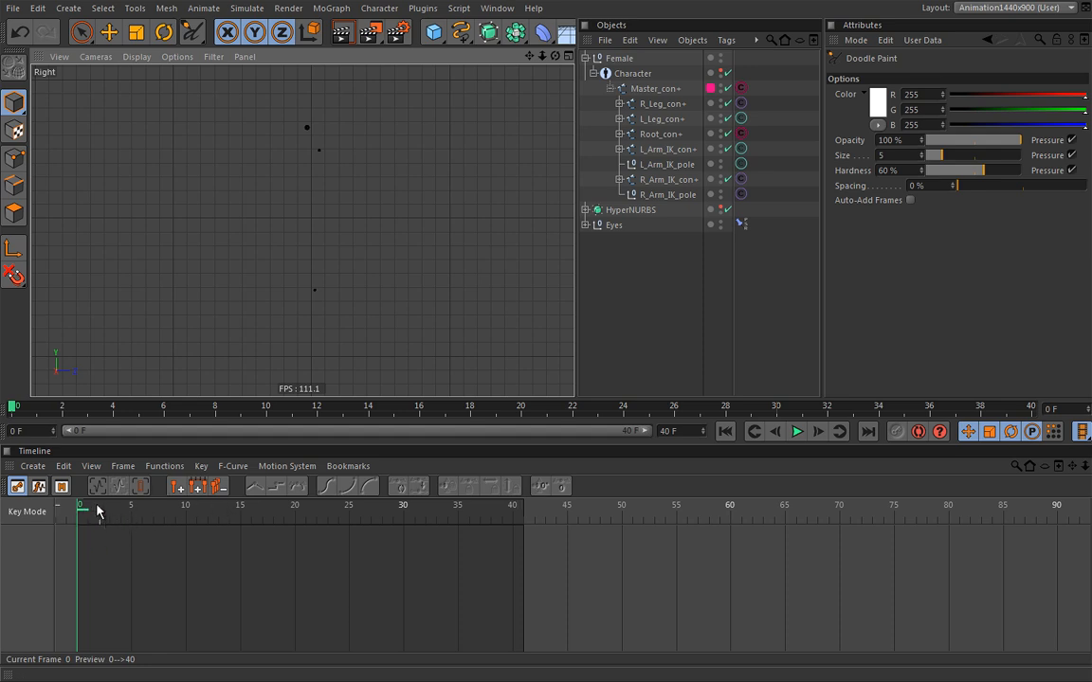
# Step: Add a timeline marker at frame 0 and name it Contact
pyautogui.click(179, 486)
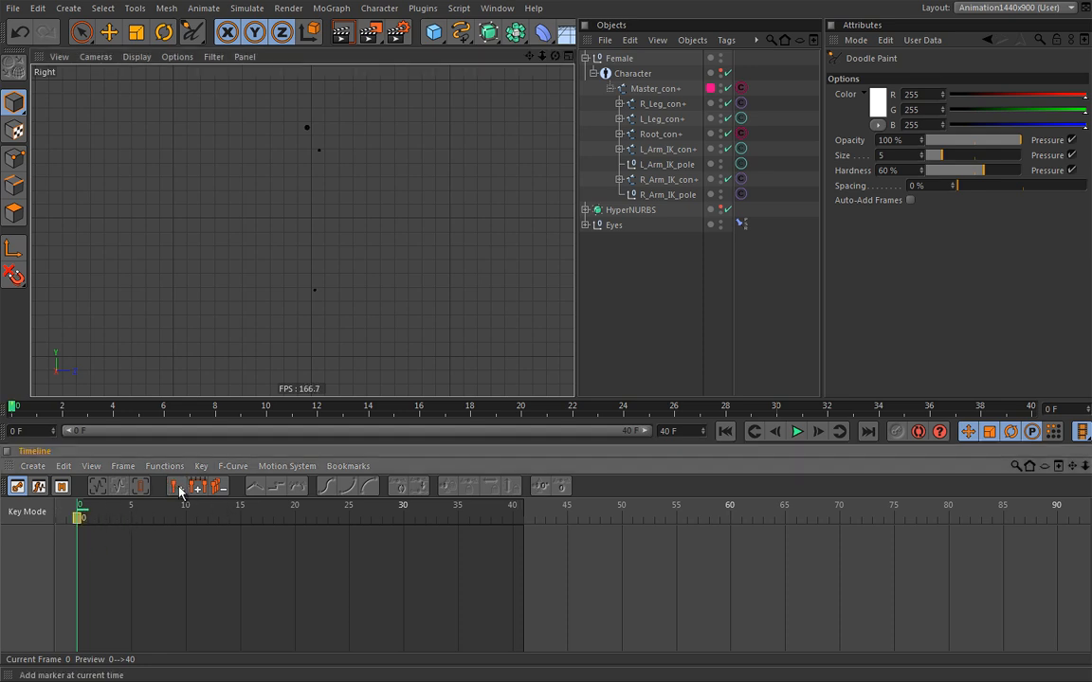
pyautogui.click(80, 518)
pyautogui.click(888, 95)
pyautogui.write('Conta')
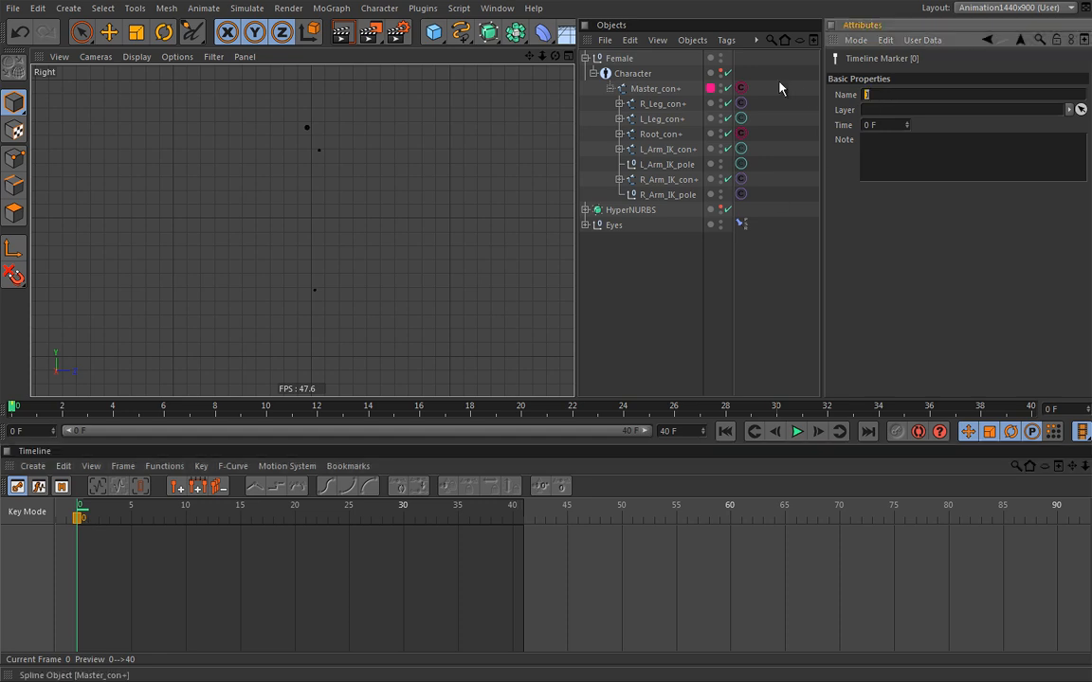
pyautogui.press('Return')
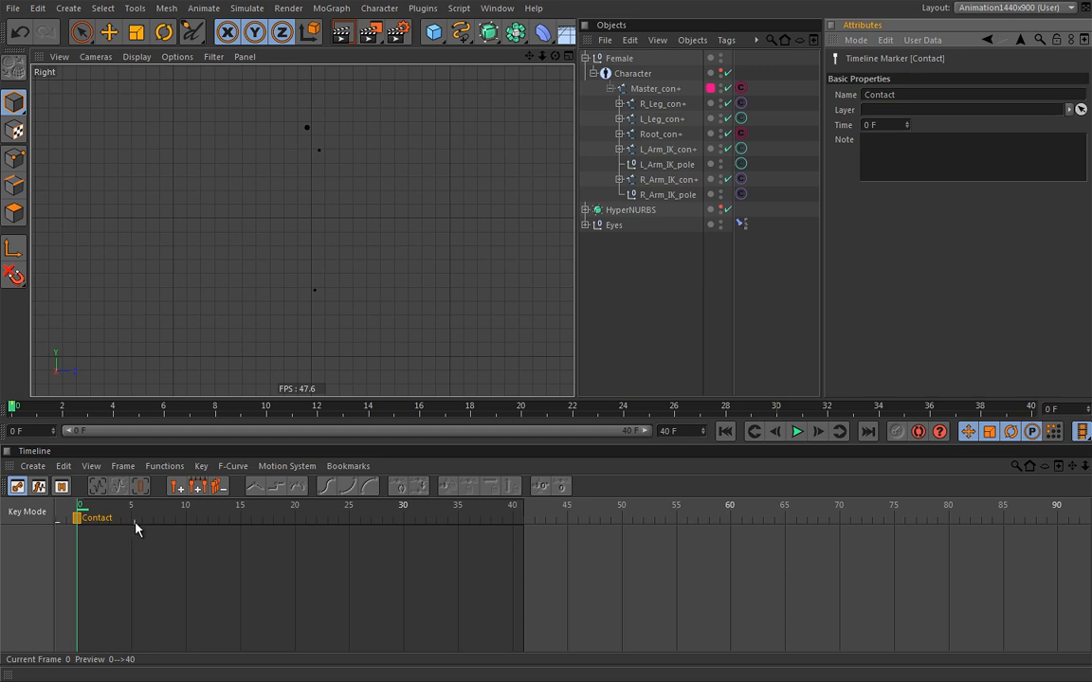
# Step: Add a timeline marker at frame 5 and name it Recoil
pyautogui.click(80, 512)
pyautogui.moveTo(81, 513); pyautogui.dragTo(134, 508)
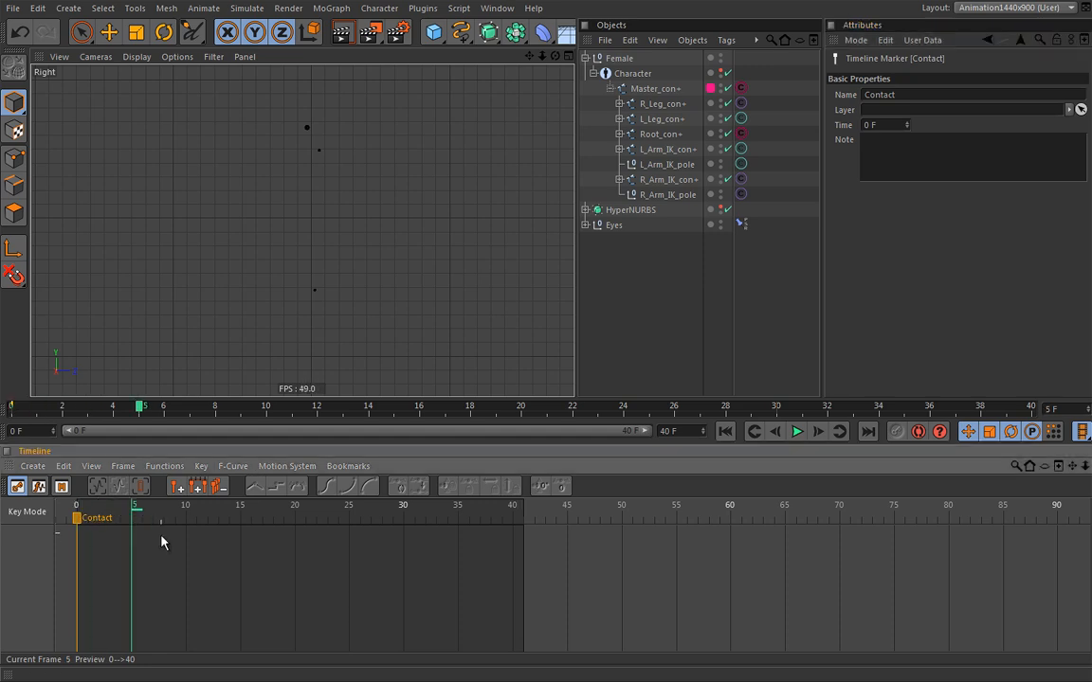
pyautogui.click(178, 487)
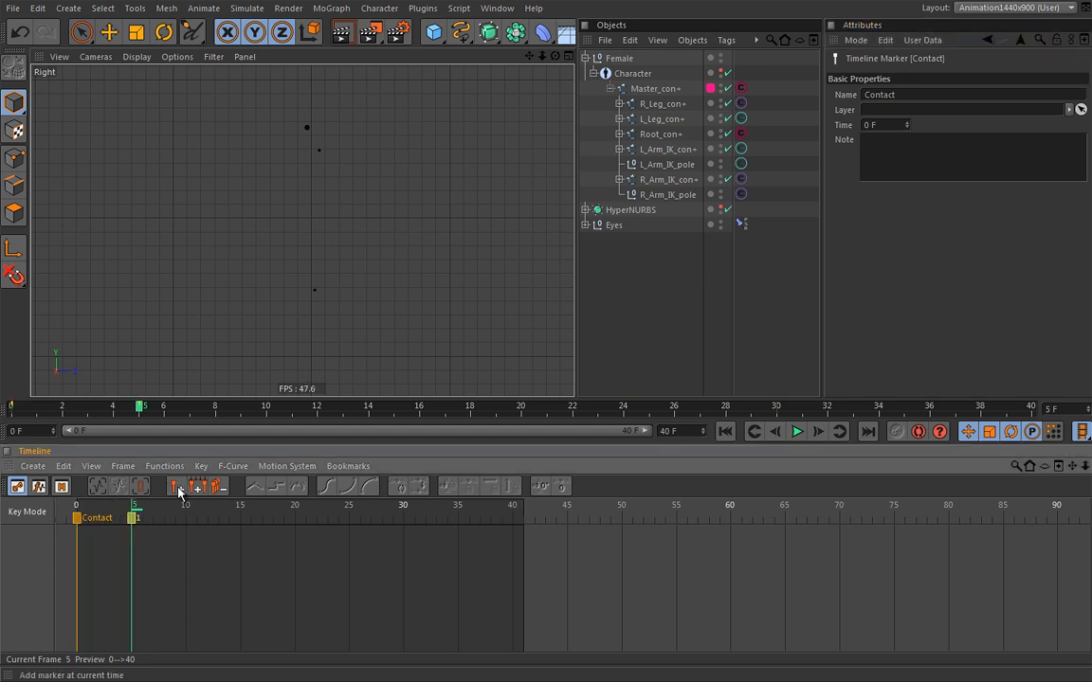
pyautogui.click(134, 519)
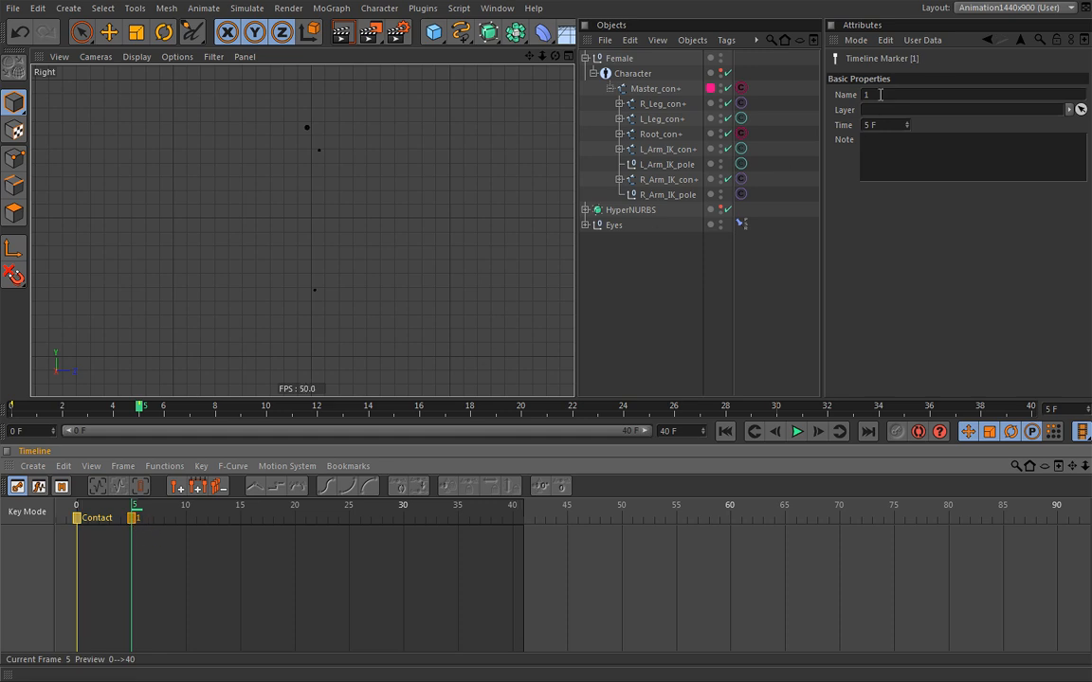
pyautogui.click(827, 95)
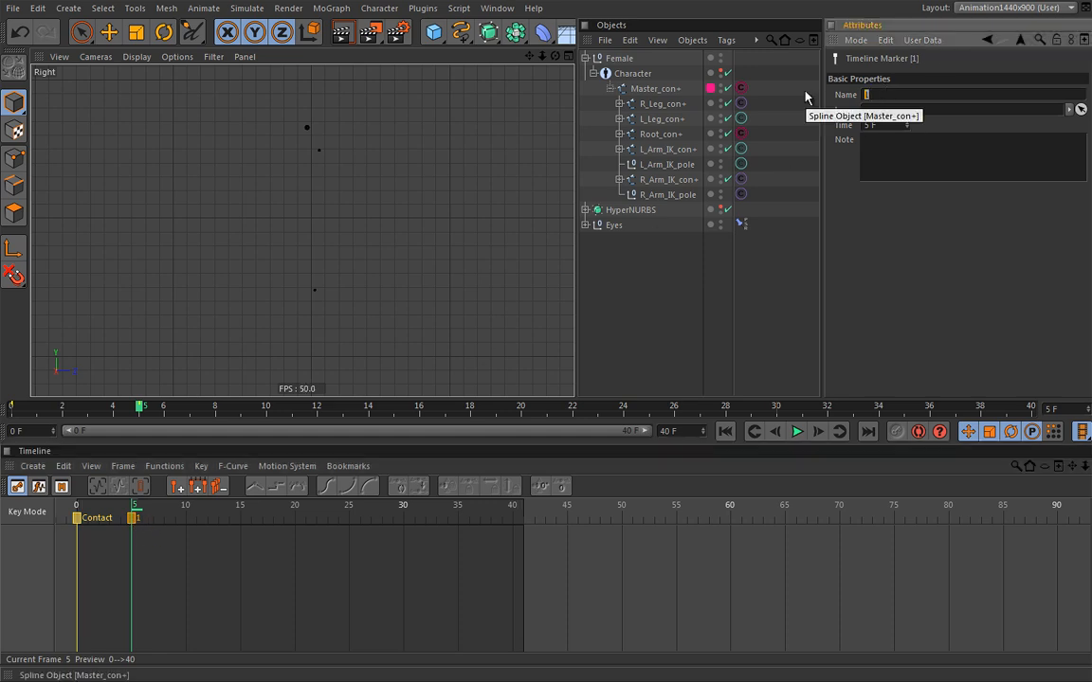
pyautogui.write('Recoil')
pyautogui.press('Return')
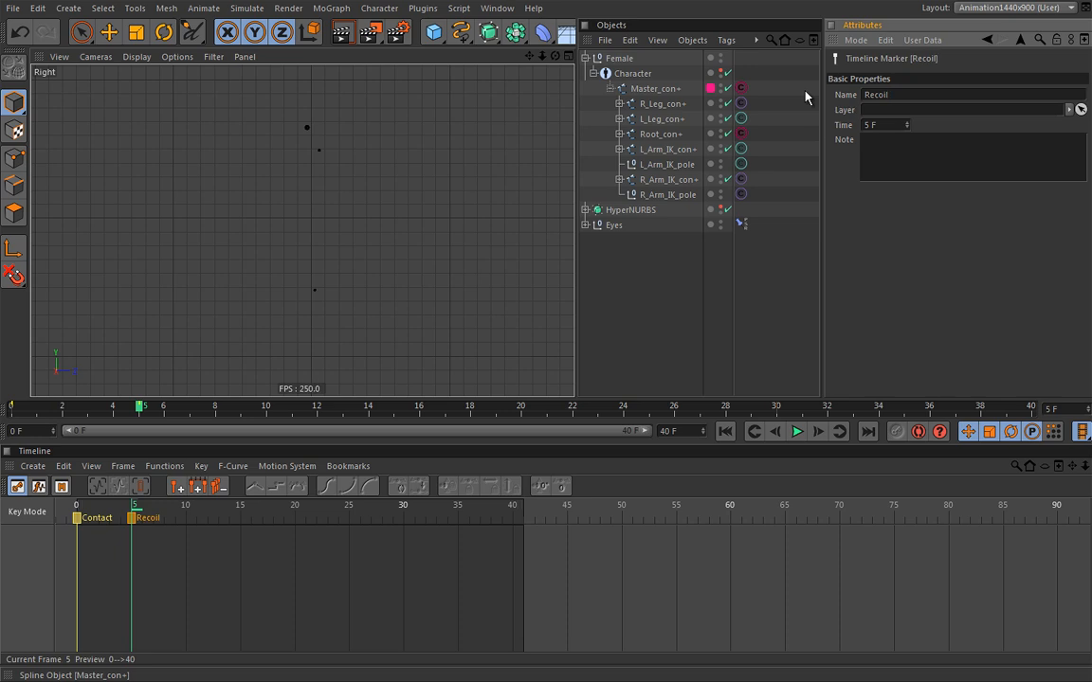
# Step: Add a timeline marker at frame 10 and name it Passing
pyautogui.moveTo(137, 505); pyautogui.dragTo(187, 504)
pyautogui.click(175, 489)
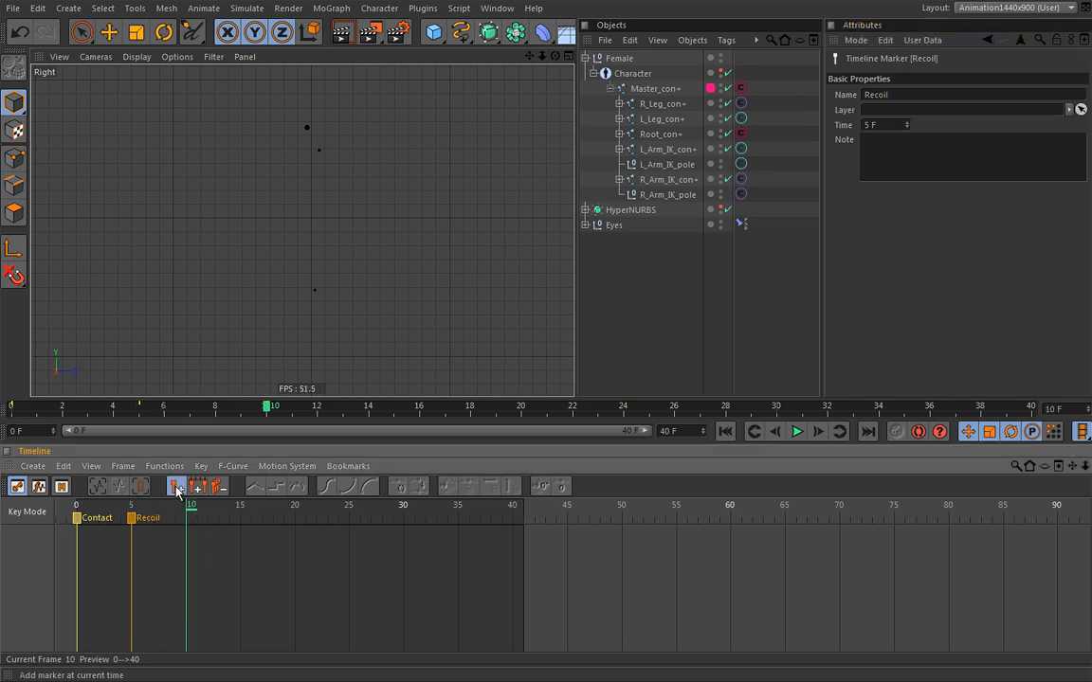
pyautogui.click(187, 516)
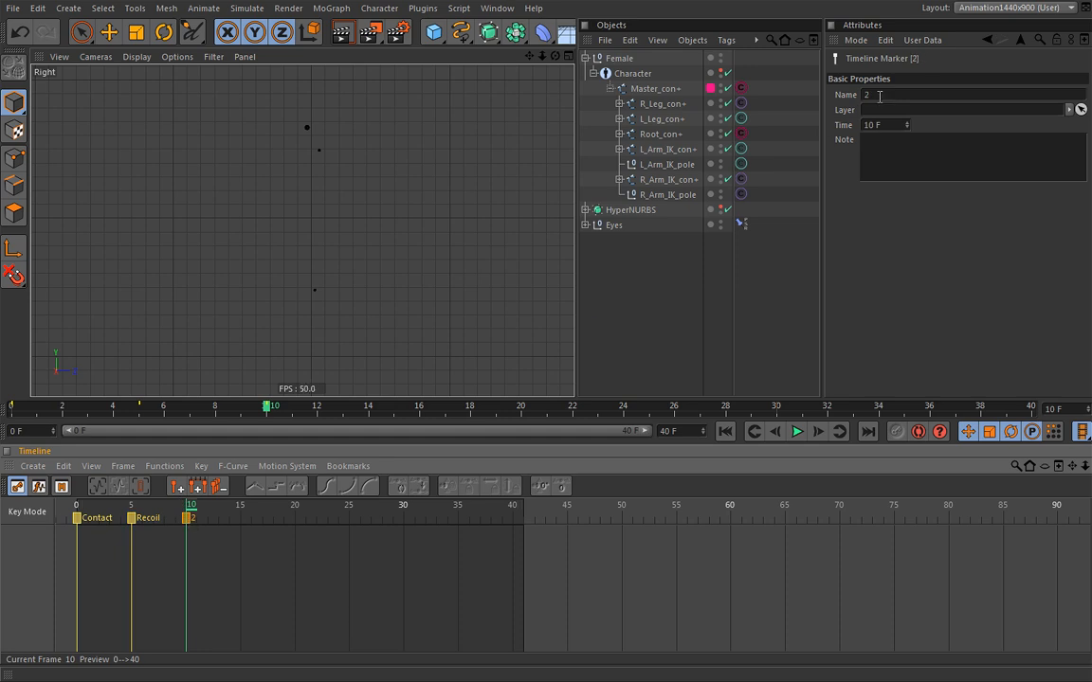
pyautogui.click(866, 95)
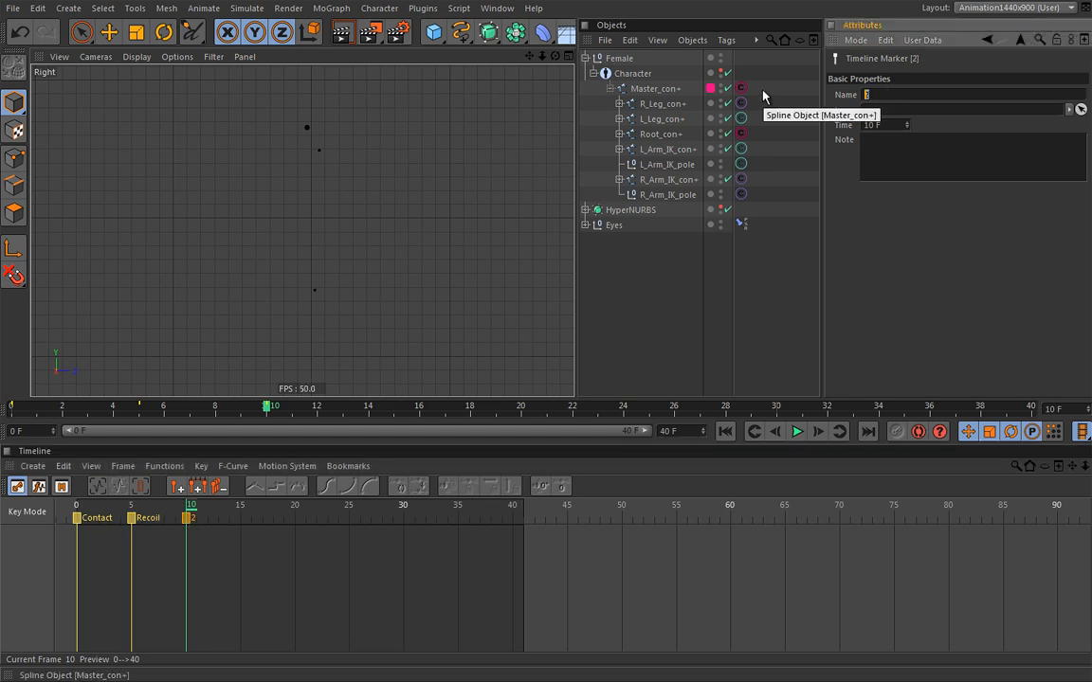
pyautogui.write('Passing')
pyautogui.press('Return')
# Step: Add a timeline marker at frame 15 and name it High point
pyautogui.moveTo(186, 509); pyautogui.dragTo(242, 509)
pyautogui.click(195, 486)
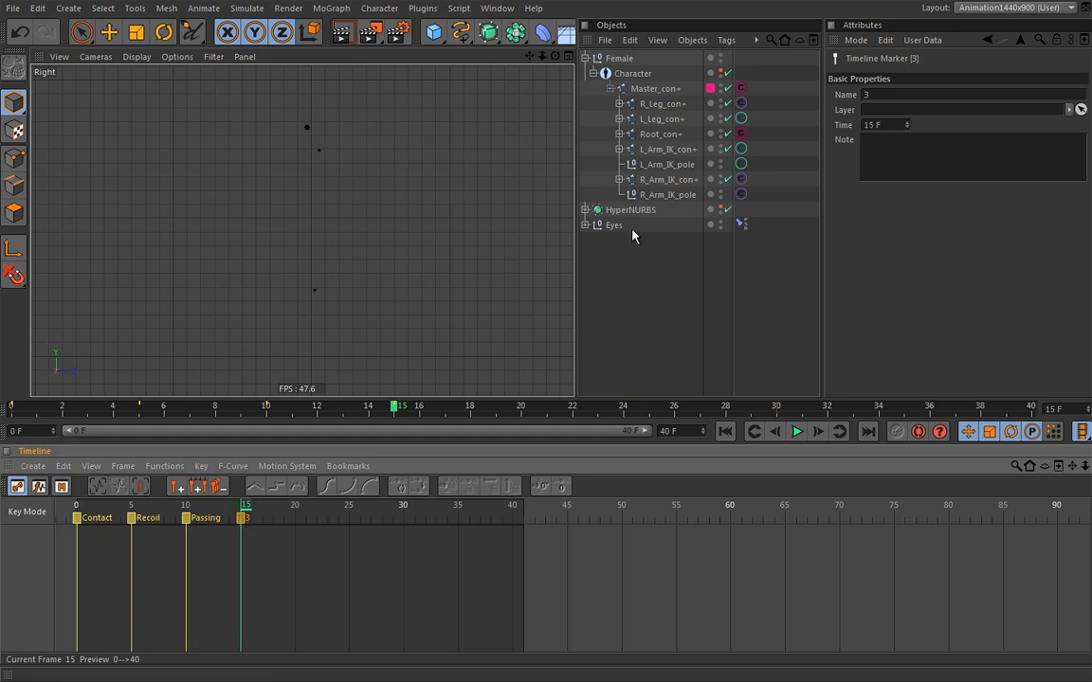
pyautogui.click(883, 94)
pyautogui.write('H')
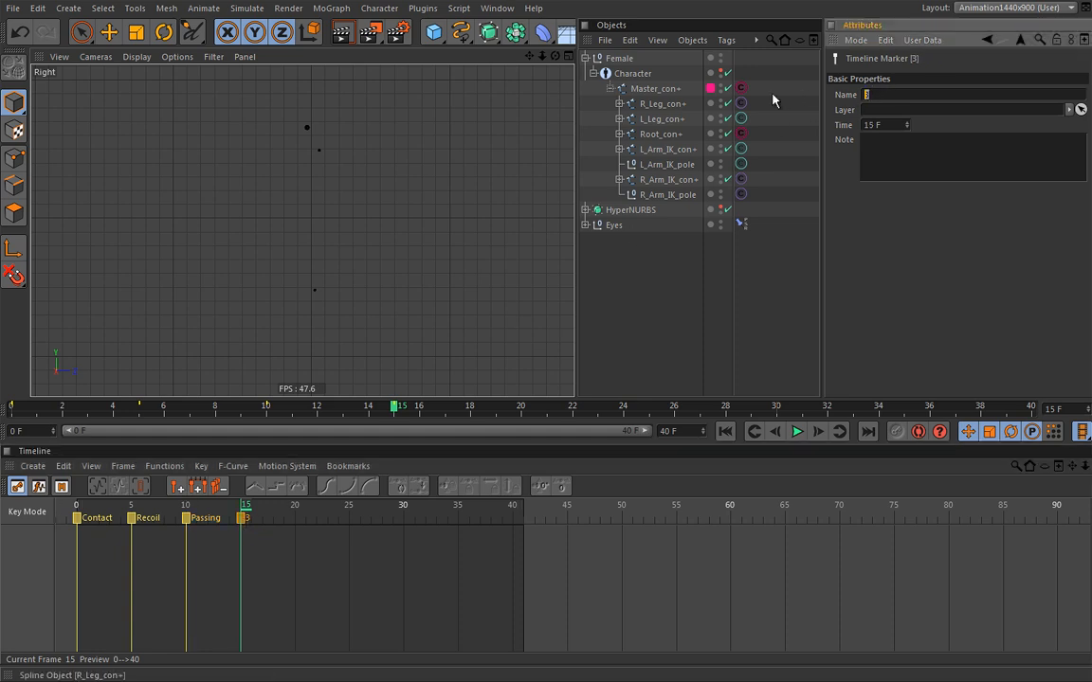
pyautogui.write('igh point')
pyautogui.press('Return')
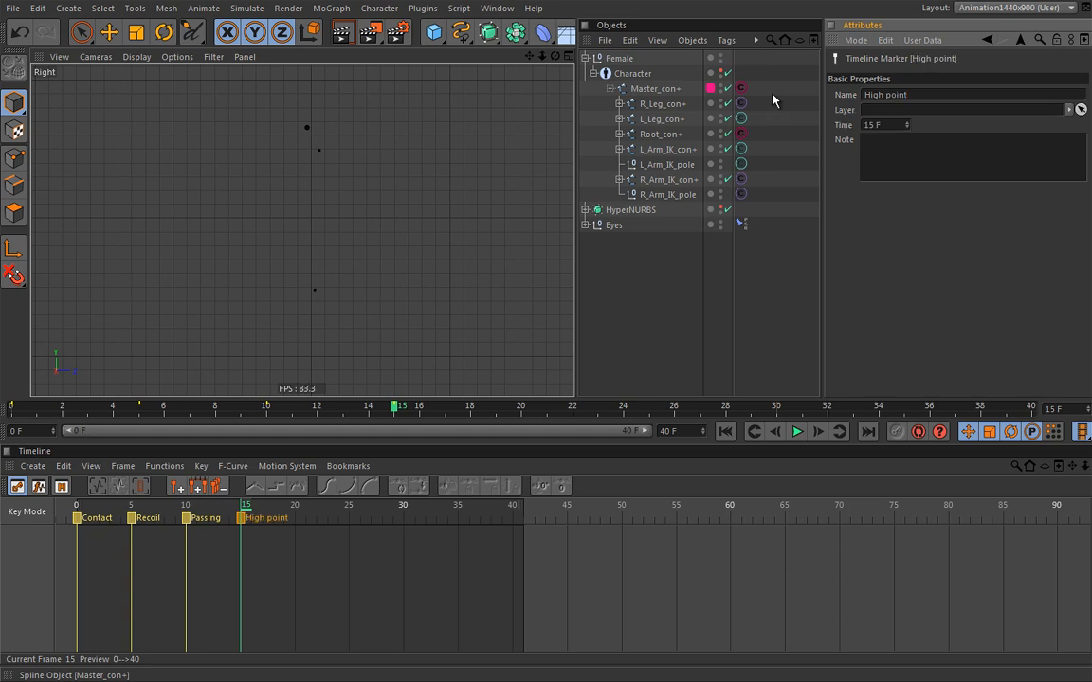
# Step: Add a timeline marker at frame 20 named Contact and return the current time to frame 0
pyautogui.moveTo(244, 505); pyautogui.dragTo(298, 505)
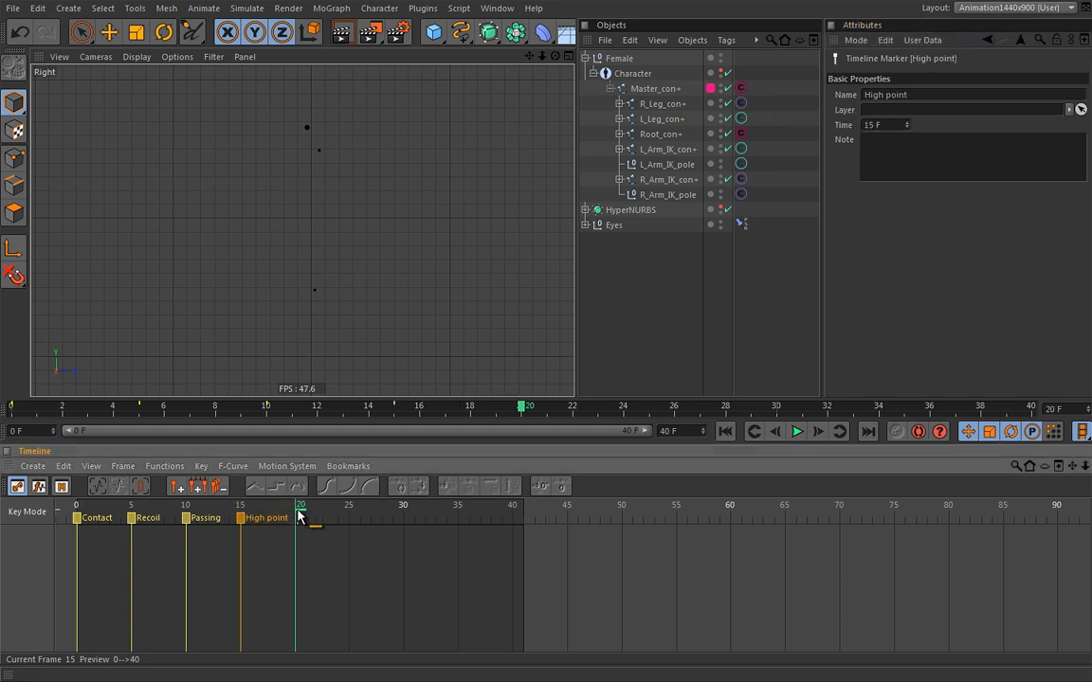
pyautogui.click(177, 489)
pyautogui.click(296, 518)
pyautogui.moveTo(884, 95); pyautogui.dragTo(800, 93)
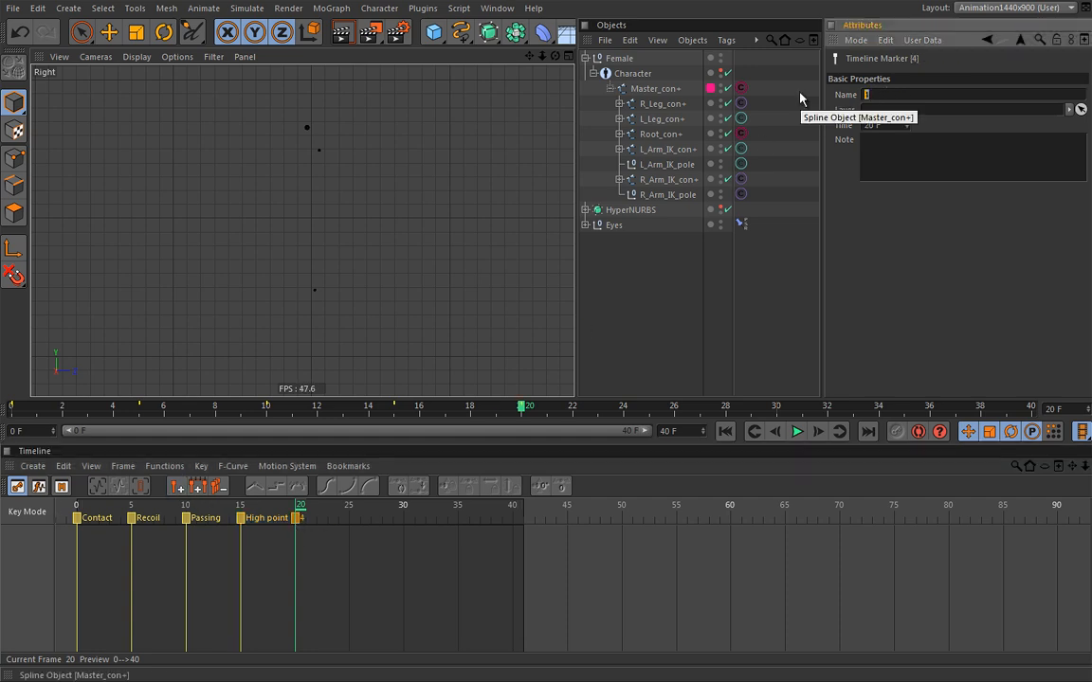
pyautogui.write('Contact')
pyautogui.press('Return')
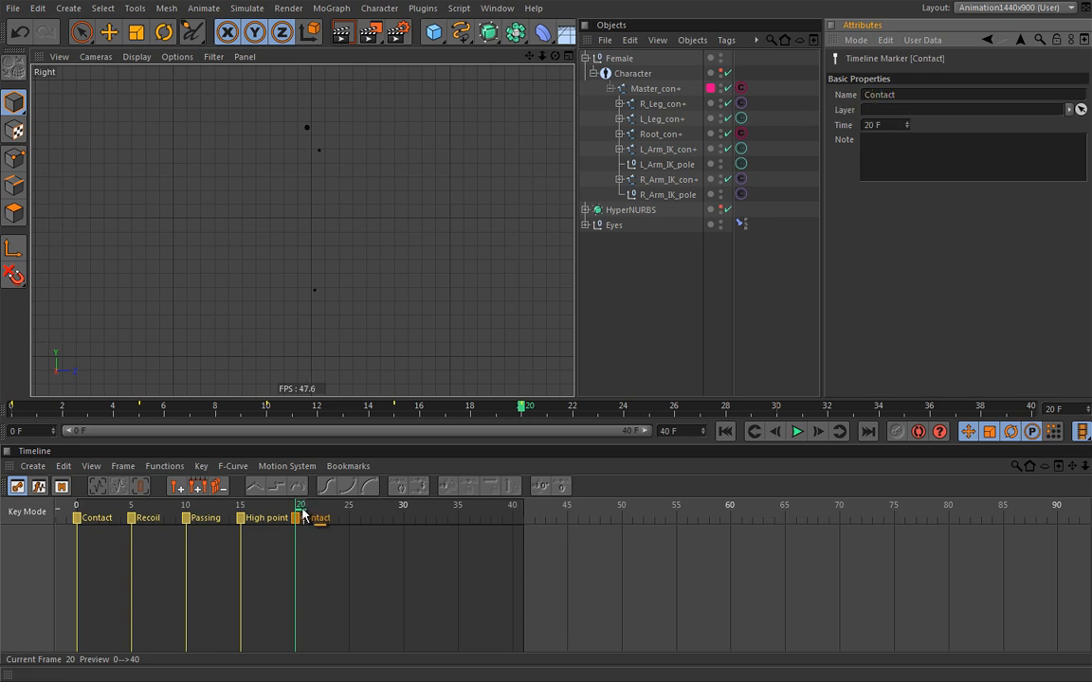
pyautogui.moveTo(299, 512); pyautogui.dragTo(76, 512)
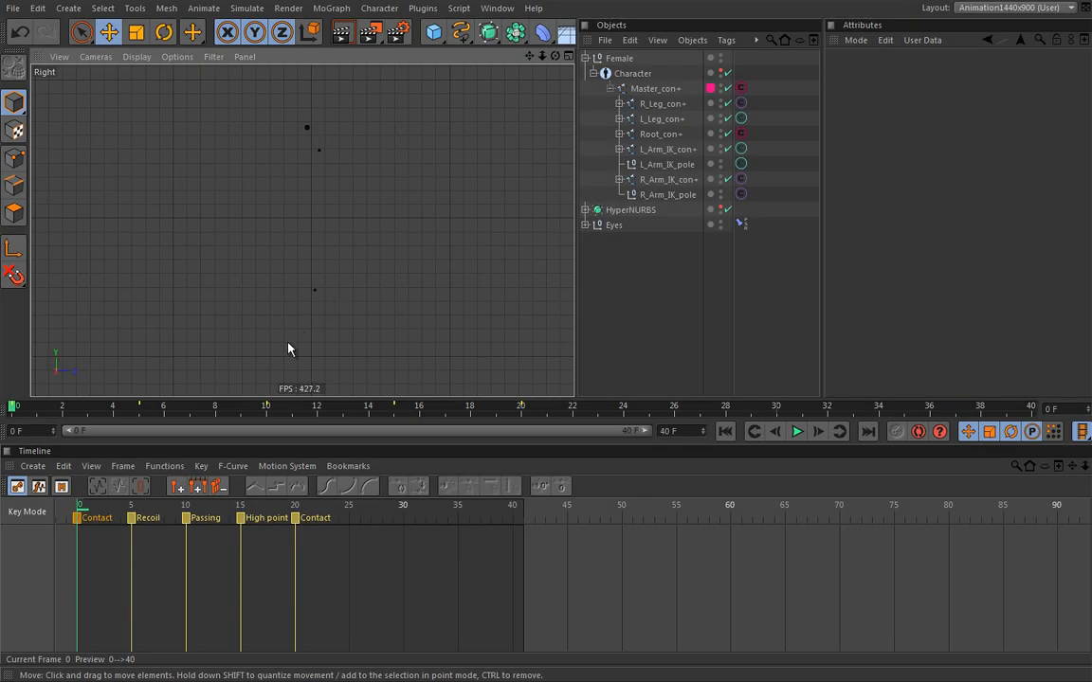
# Step: Review the pose notes of the first Contact, Recoil, Passing and High point markers
pyautogui.click(82, 524)
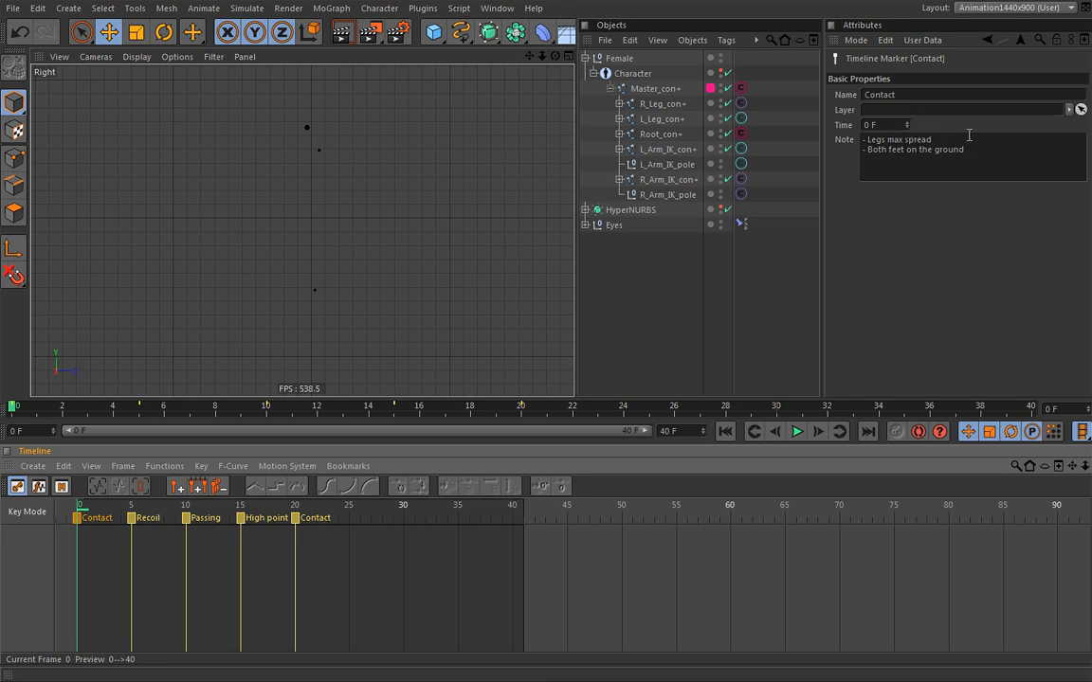
pyautogui.click(138, 519)
pyautogui.click(187, 518)
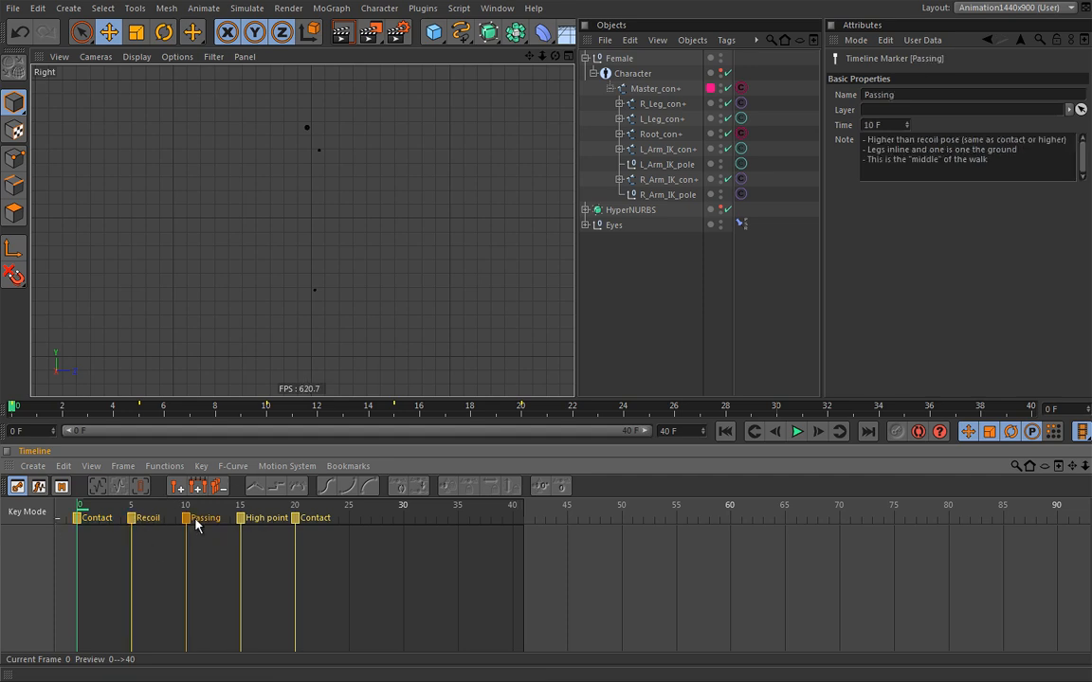
pyautogui.click(241, 518)
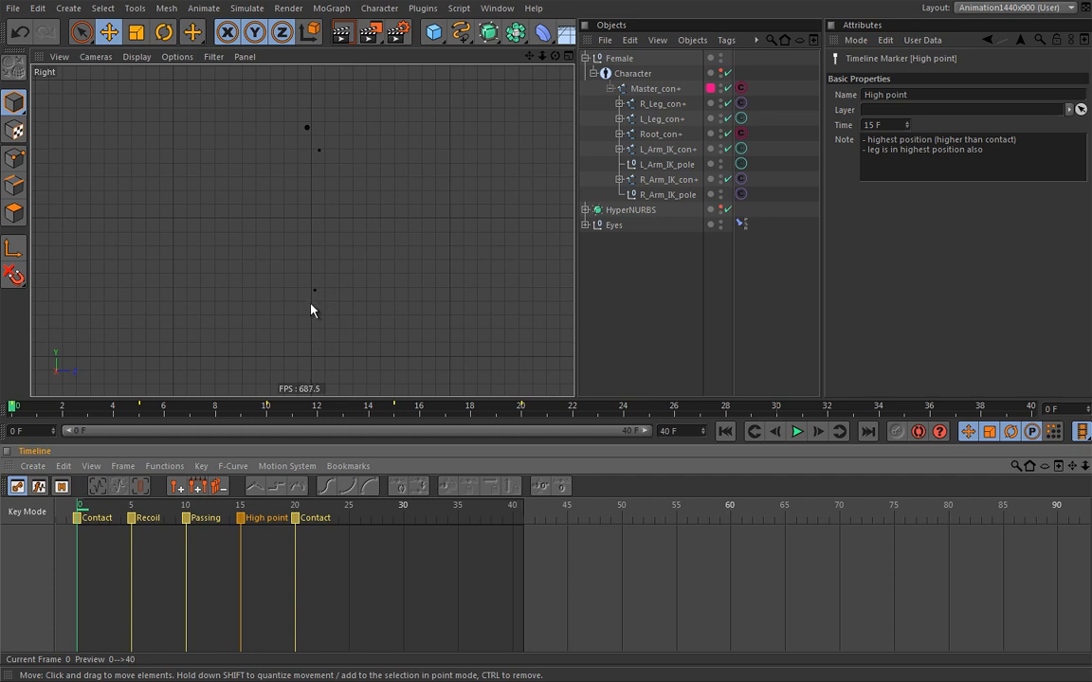
# Step: Make the Character rig and the HyperNURBS mesh visible in the editor and enlarge the viewport around the figure
pyautogui.click(720, 70)
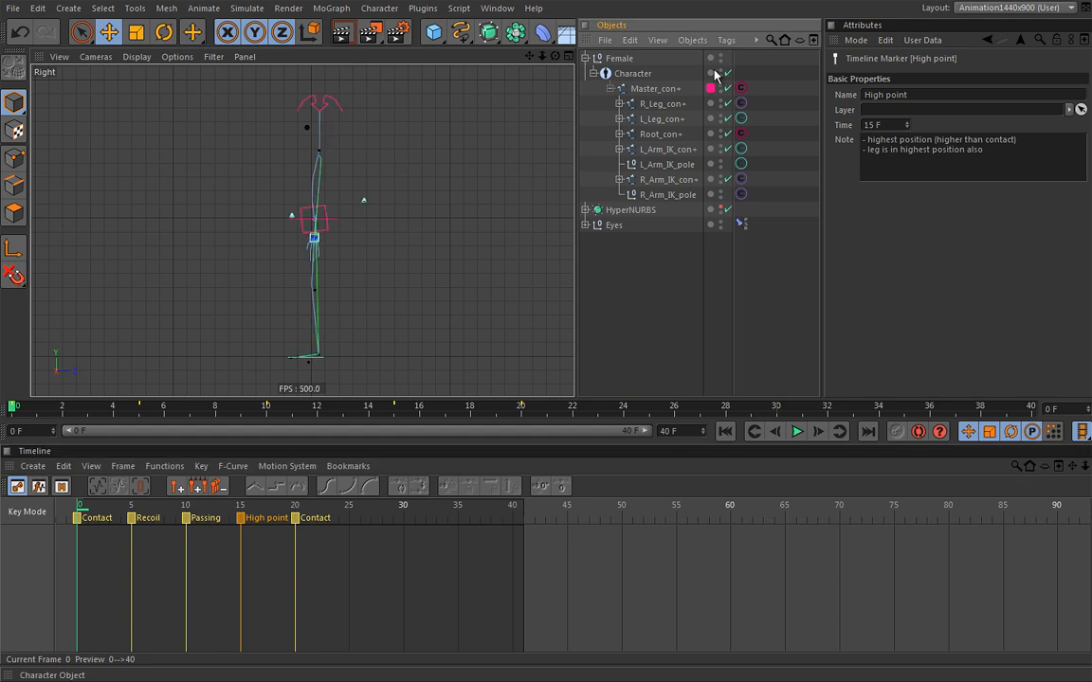
pyautogui.click(724, 209)
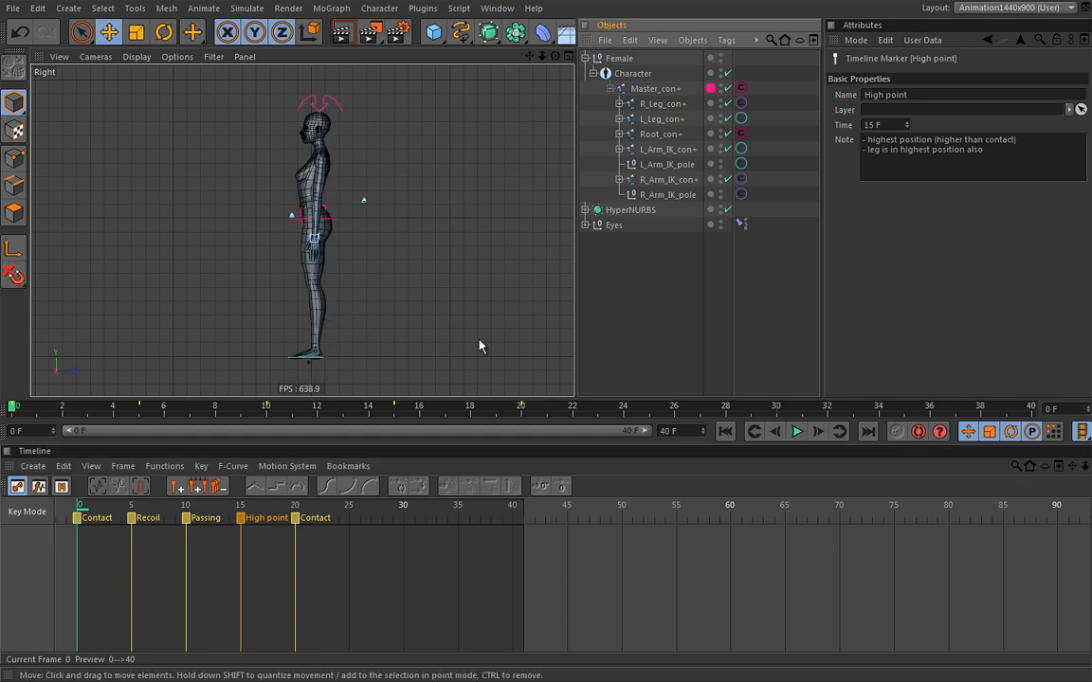
pyautogui.moveTo(572, 395); pyautogui.dragTo(599, 384)
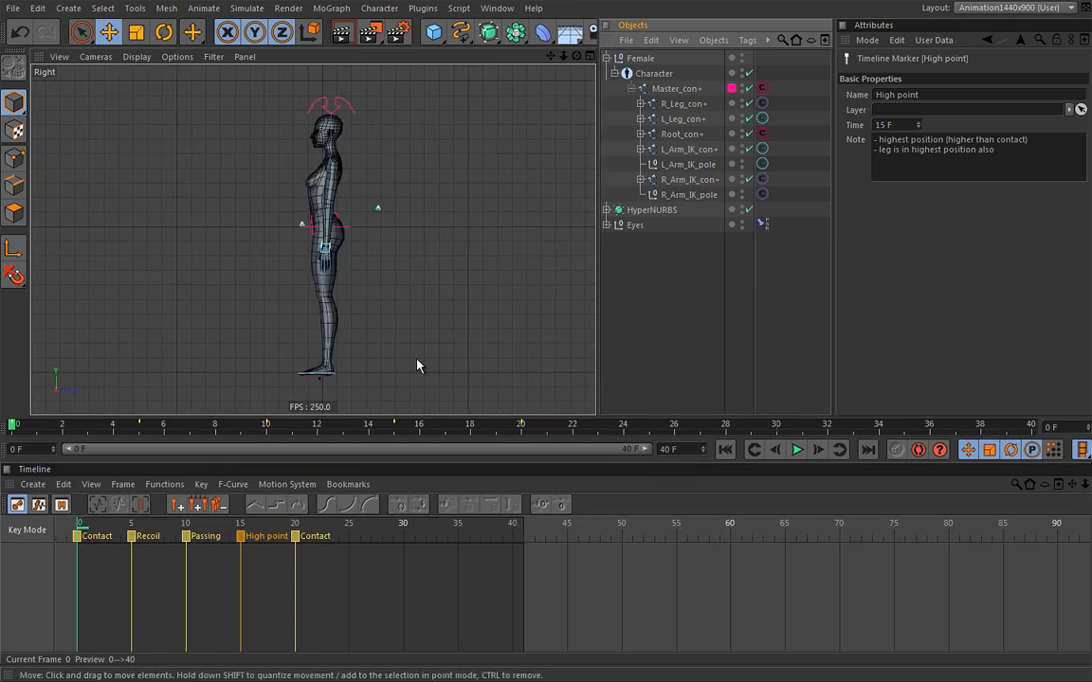
pyautogui.keyDown('alt'); pyautogui.moveTo(402, 320); pyautogui.dragTo(412, 318, button='middle'); pyautogui.keyUp('alt')
pyautogui.keyDown('alt'); pyautogui.moveTo(412, 318); pyautogui.dragTo(415, 322, button='right'); pyautogui.keyUp('alt')
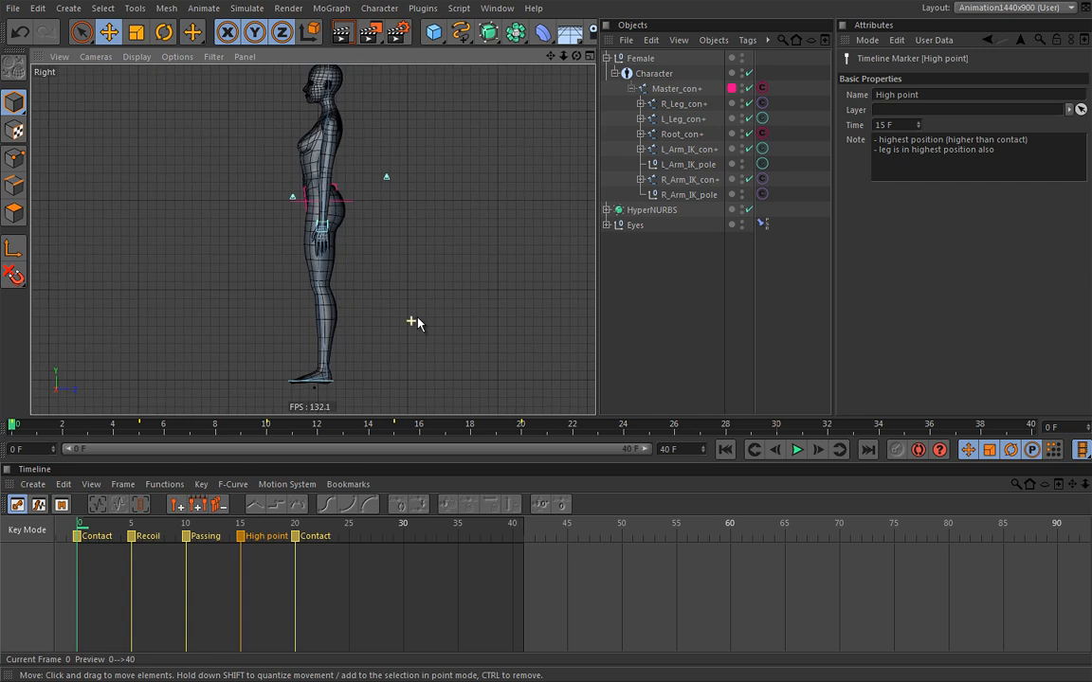
pyautogui.keyDown('alt'); pyautogui.moveTo(394, 323); pyautogui.dragTo(402, 324, button='middle'); pyautogui.keyUp('alt')
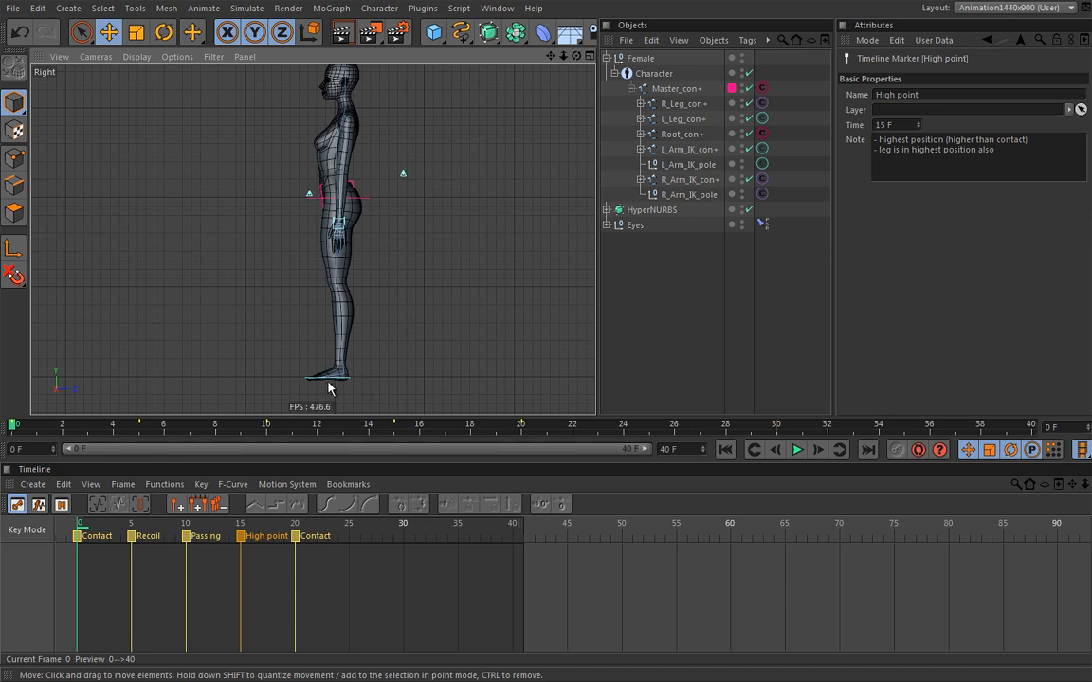
# Step: Add the R_Leg_con+, L_Leg_con+, L_Arm_IK_con+ and R_Arm_IK_con+ controllers to the timeline
pyautogui.click(682, 103)
pyautogui.keyDown('ctrl'); pyautogui.click(680, 119); pyautogui.keyUp('ctrl')
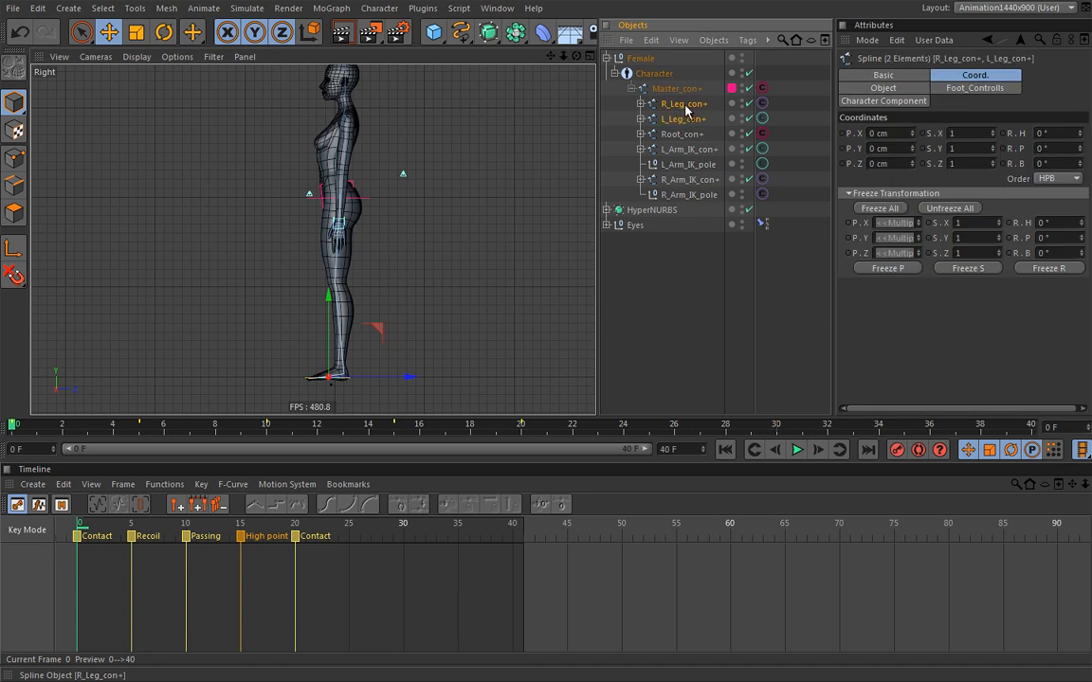
pyautogui.click(38, 504)
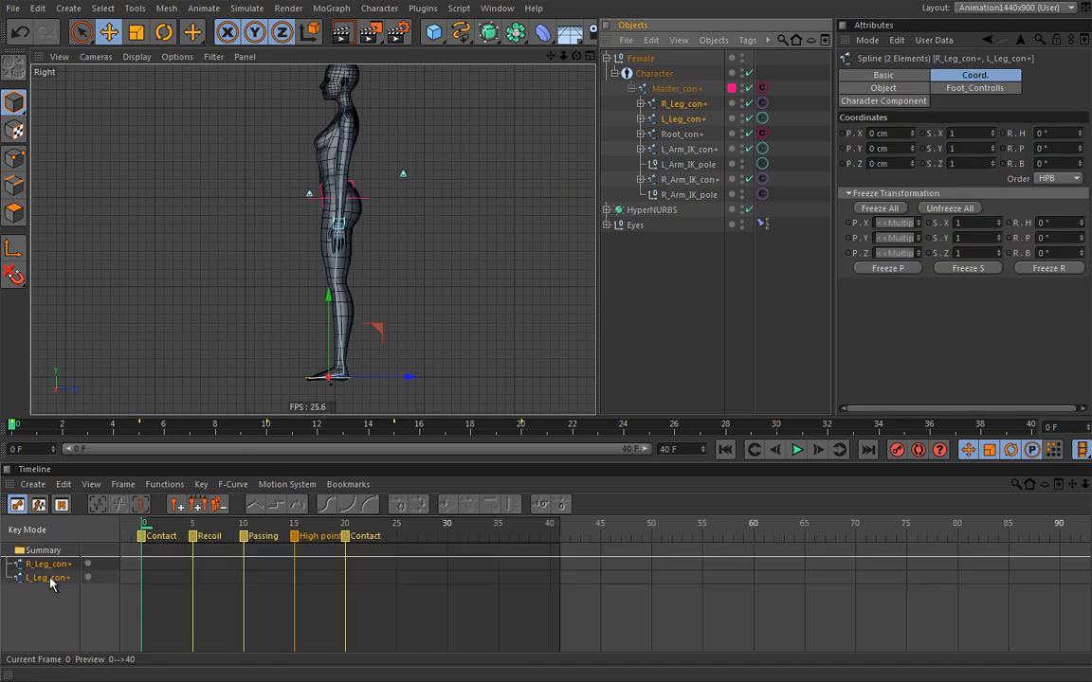
pyautogui.click(690, 149)
pyautogui.keyDown('ctrl'); pyautogui.click(689, 179); pyautogui.keyUp('ctrl')
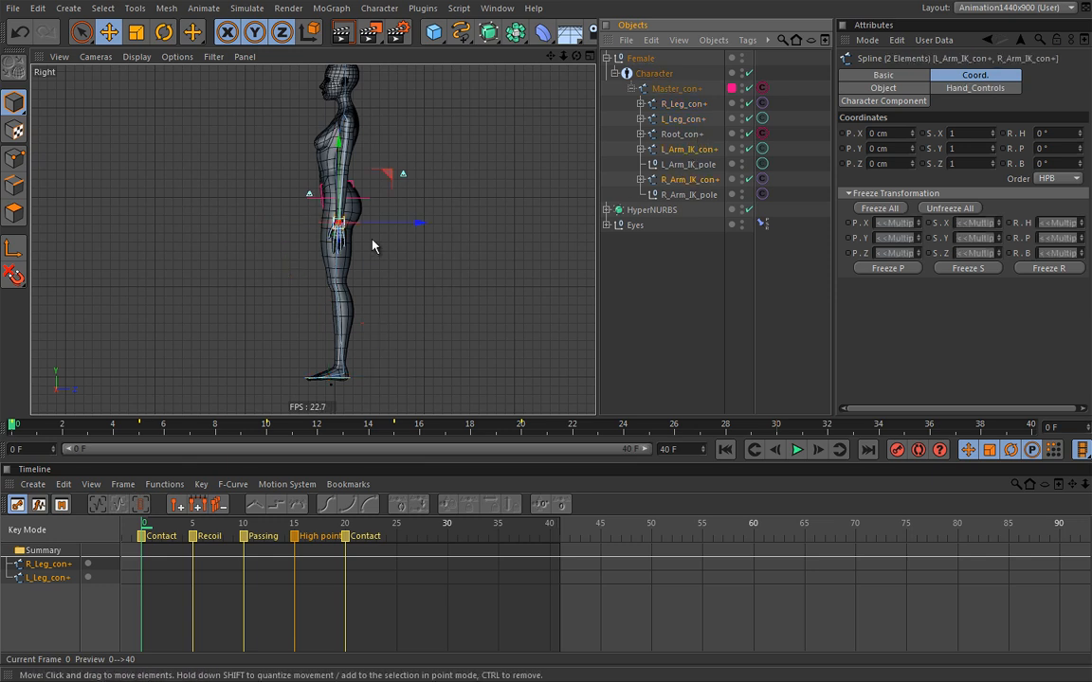
pyautogui.moveTo(621, 149); pyautogui.dragTo(66, 616)
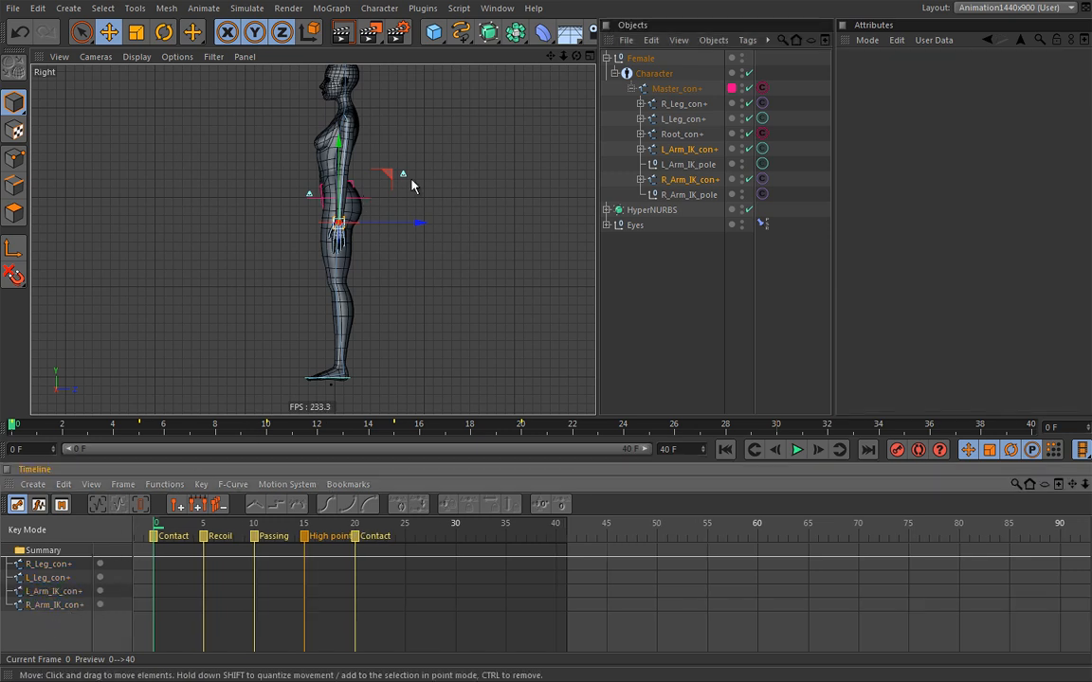
# Step: Try moving the Root_con+ controller, undo the move, and add Root_con+ to the timeline
pyautogui.click(626, 134)
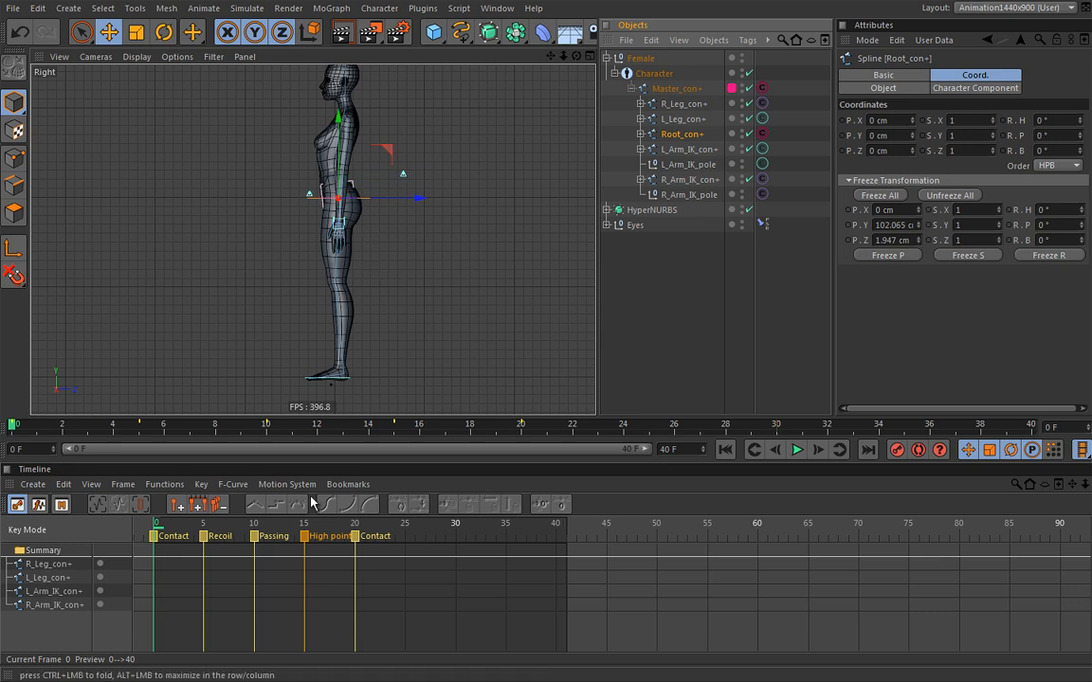
pyautogui.moveTo(338, 121); pyautogui.dragTo(364, 136)
pyautogui.hotkey('ctrl', 'z')
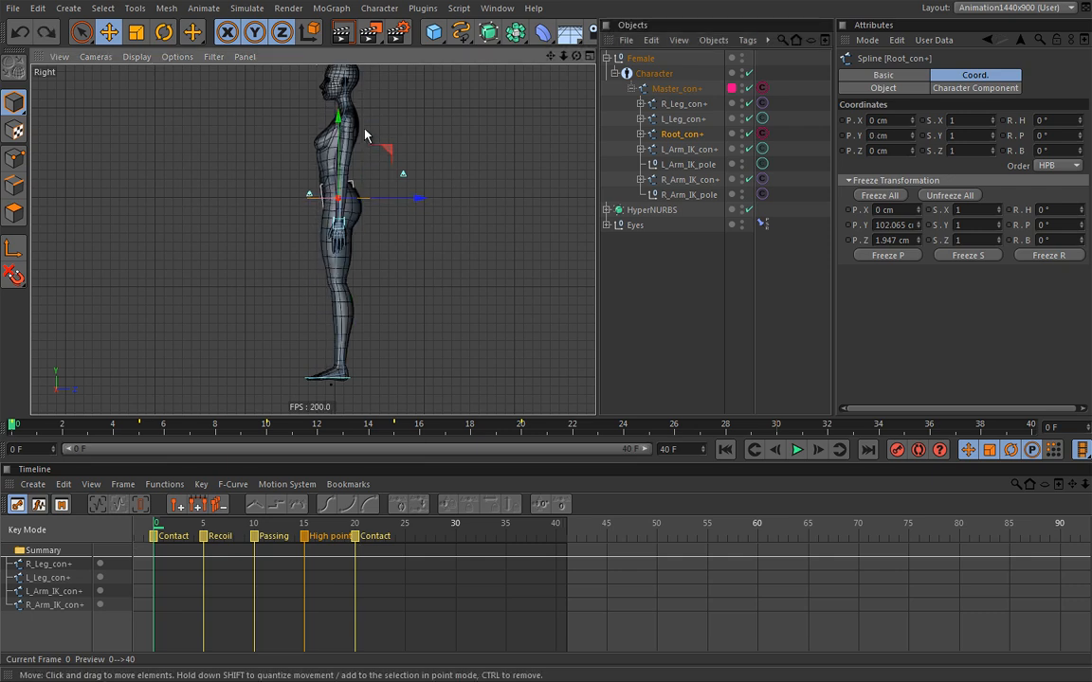
pyautogui.moveTo(631, 161); pyautogui.dragTo(44, 628)
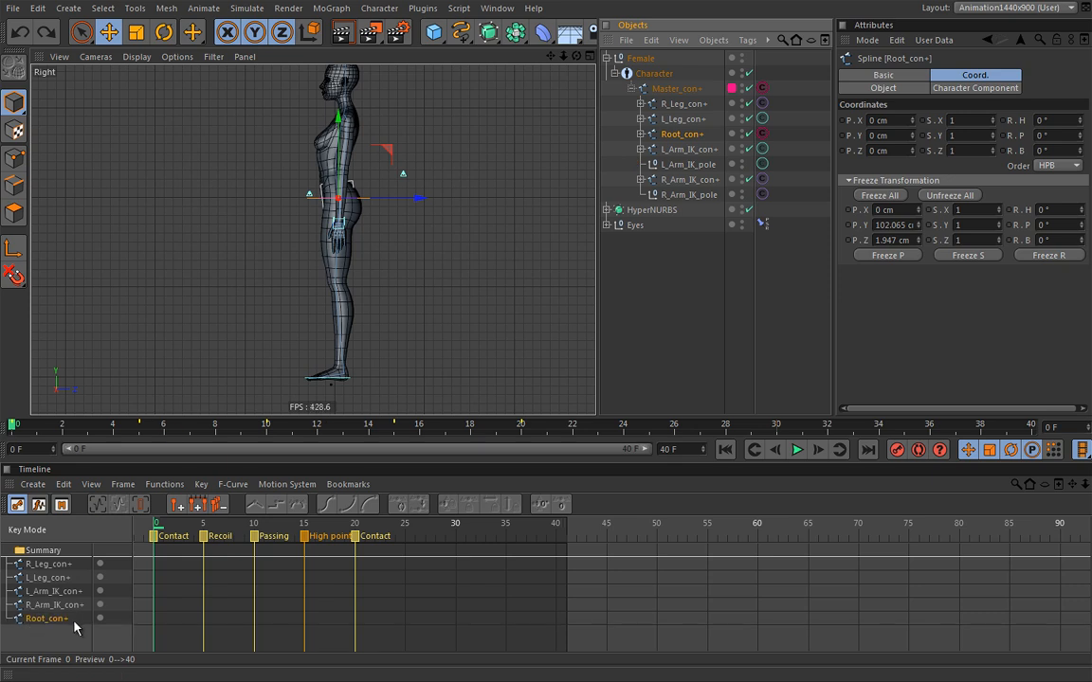
pyautogui.moveTo(157, 535)
pyautogui.mouseDown()
pyautogui.moveTo(351, 512)
pyautogui.moveTo(150, 523)
pyautogui.mouseUp()
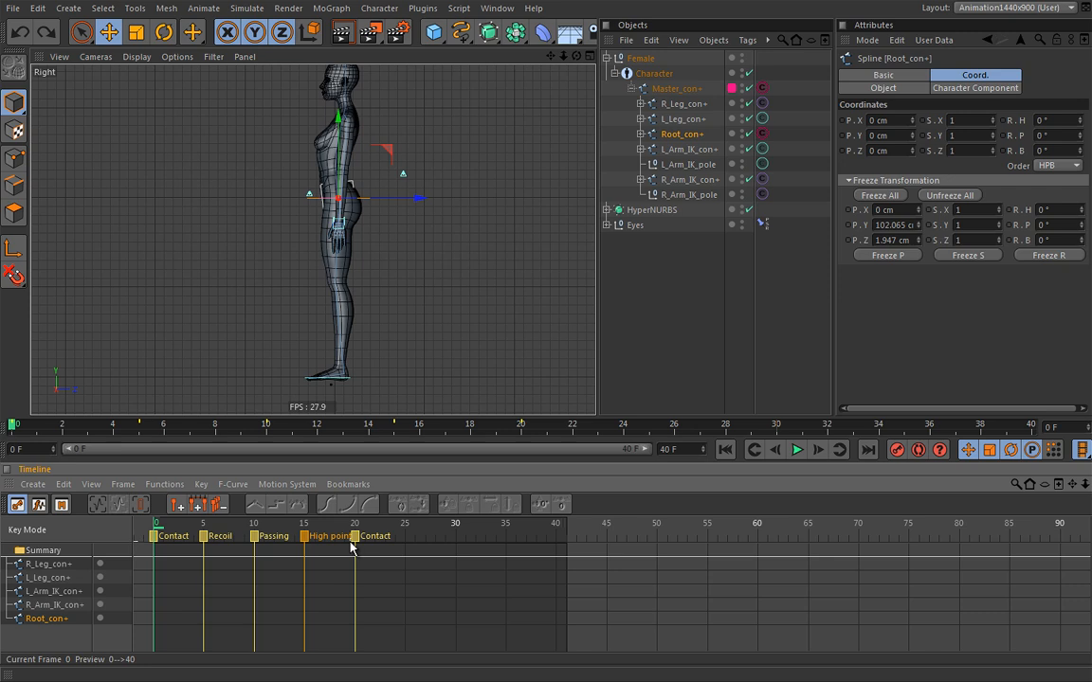
# Step: Clear the selection and link the timeline selection with the object selection (Link TL/OM Selection)
pyautogui.click(515, 275)
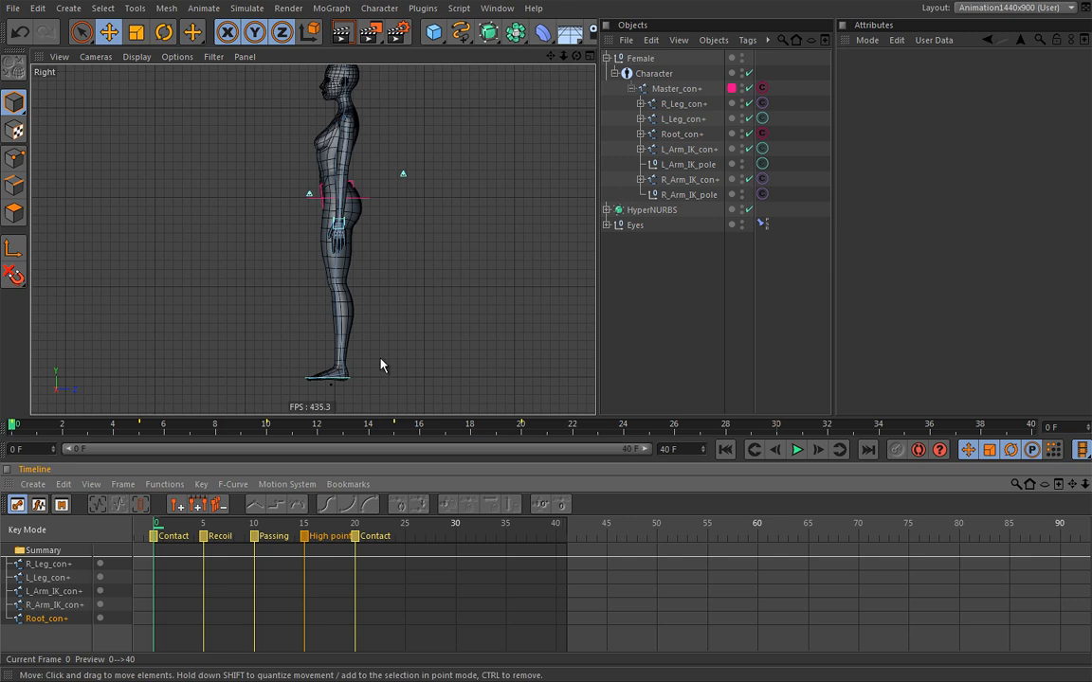
pyautogui.click(436, 346)
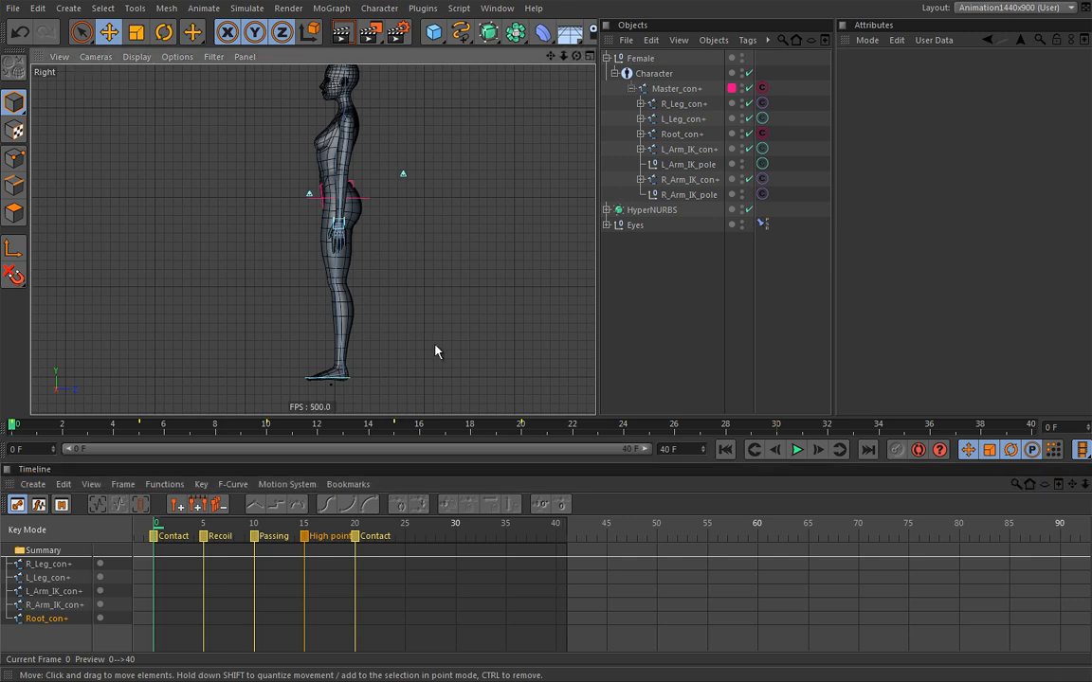
pyautogui.click(61, 636)
pyautogui.click(91, 484)
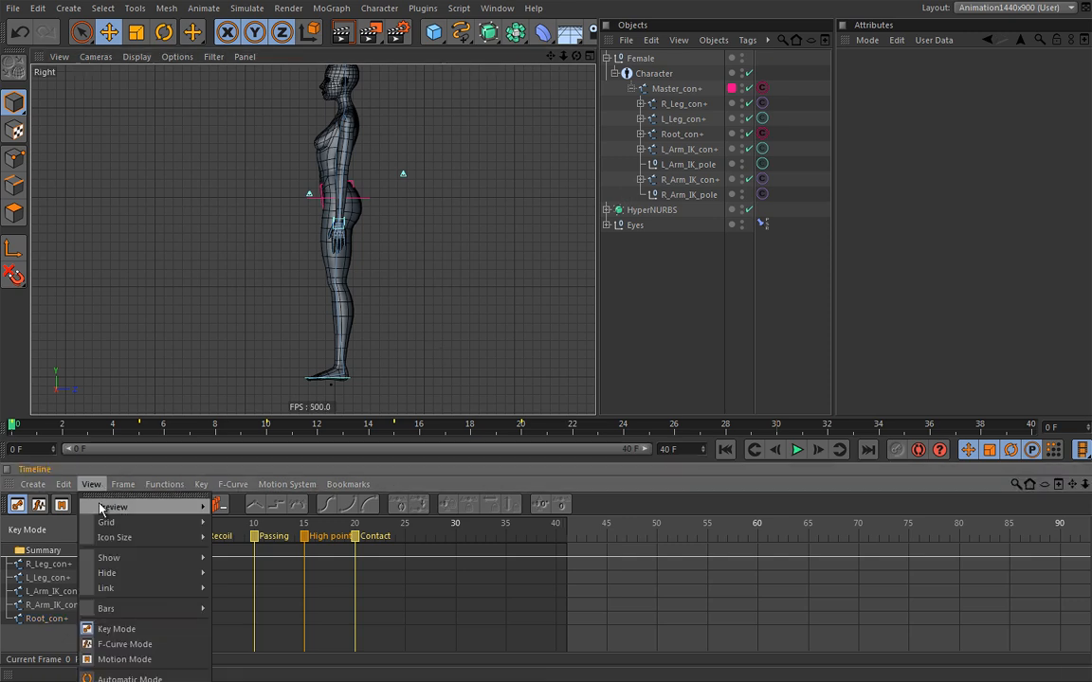
pyautogui.moveTo(109, 588)
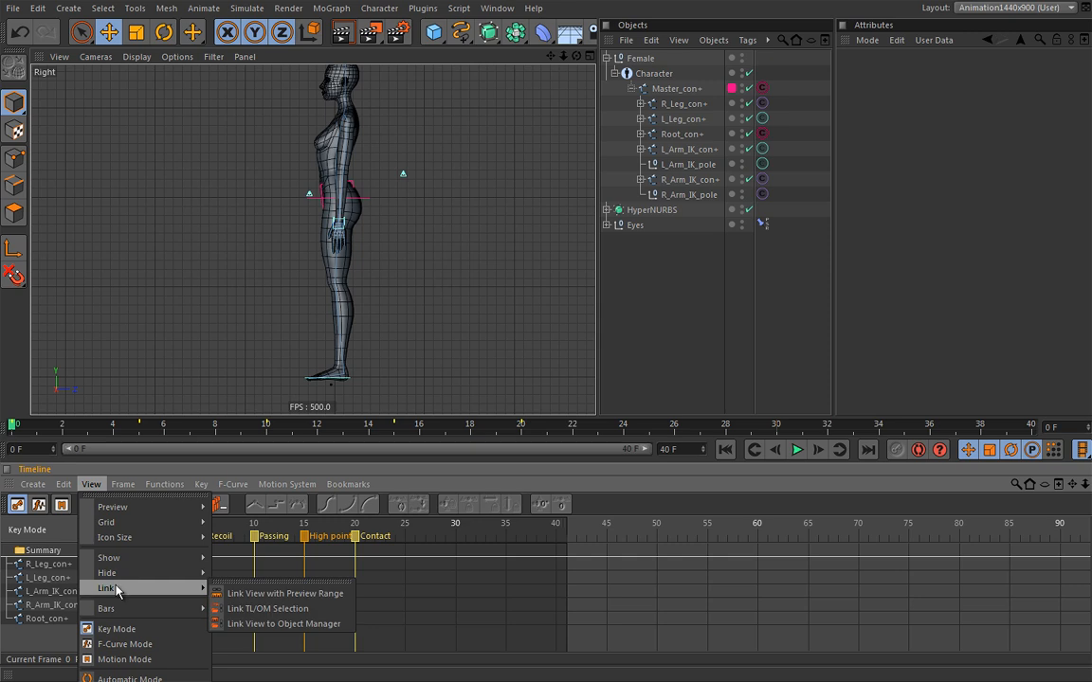
pyautogui.click(267, 608)
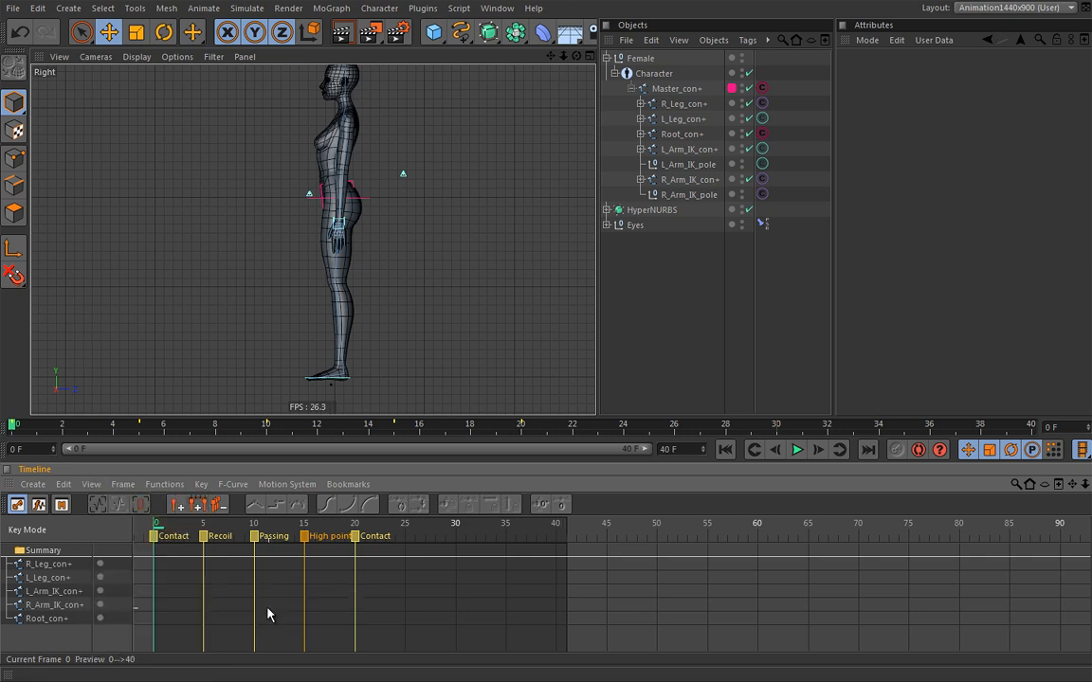
# Step: Spread the legs for the Contact pose at frame 0, moving L_Leg_con+ backward to Z 30 cm and R_Leg_con+ forward to Z -30 cm
pyautogui.click(49, 578)
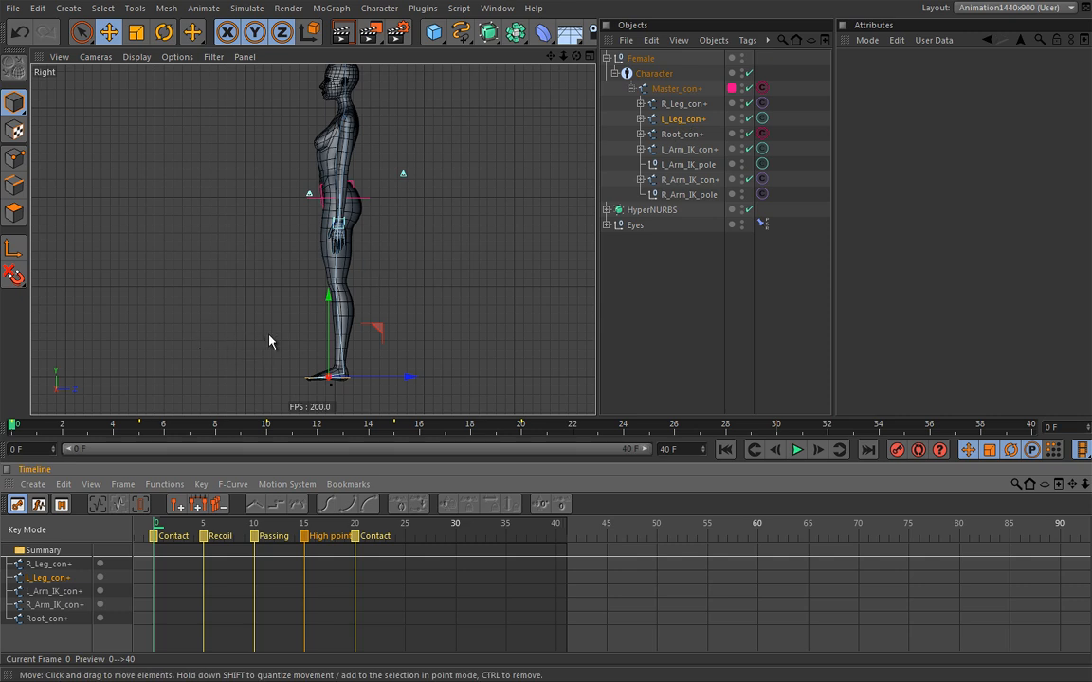
pyautogui.click(154, 538)
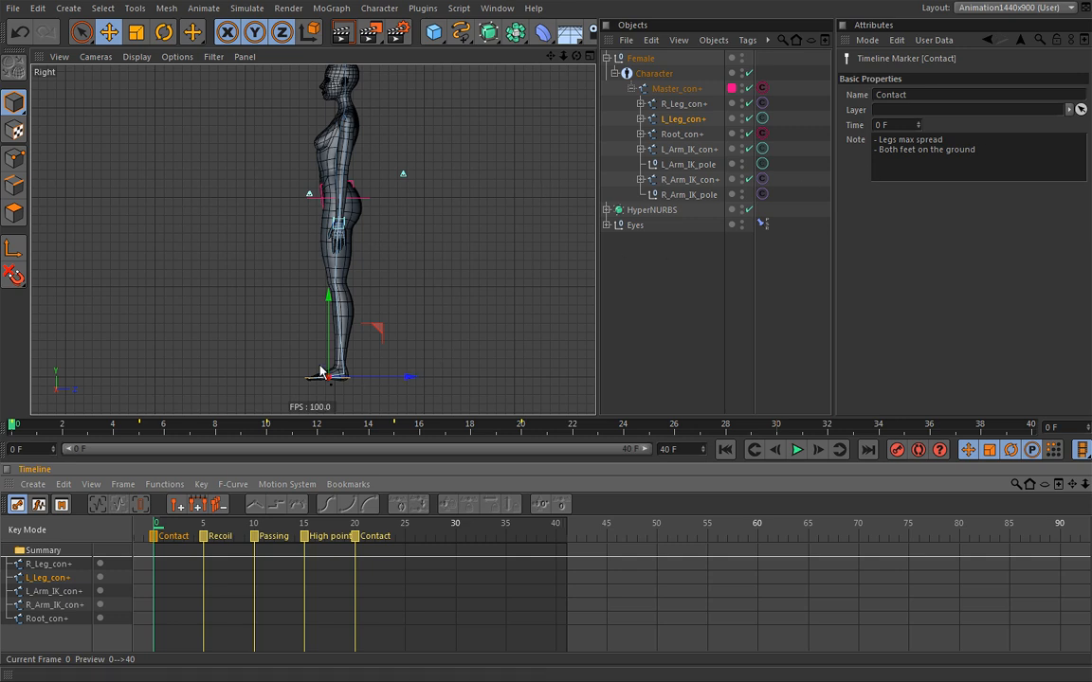
pyautogui.moveTo(410, 381); pyautogui.dragTo(462, 379)
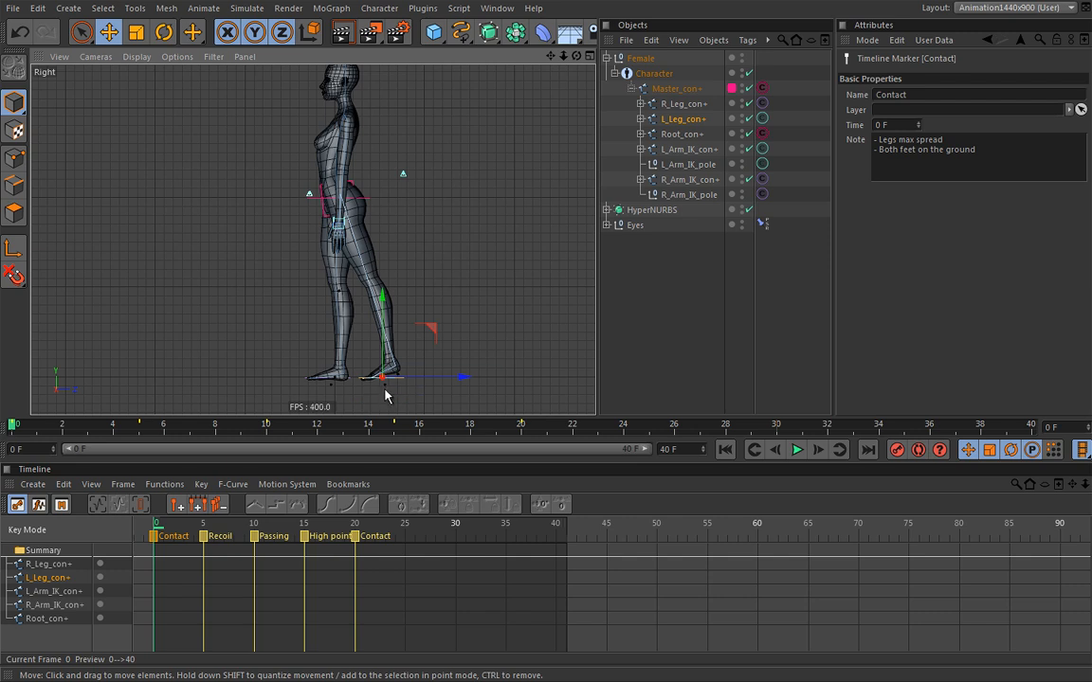
pyautogui.click(52, 564)
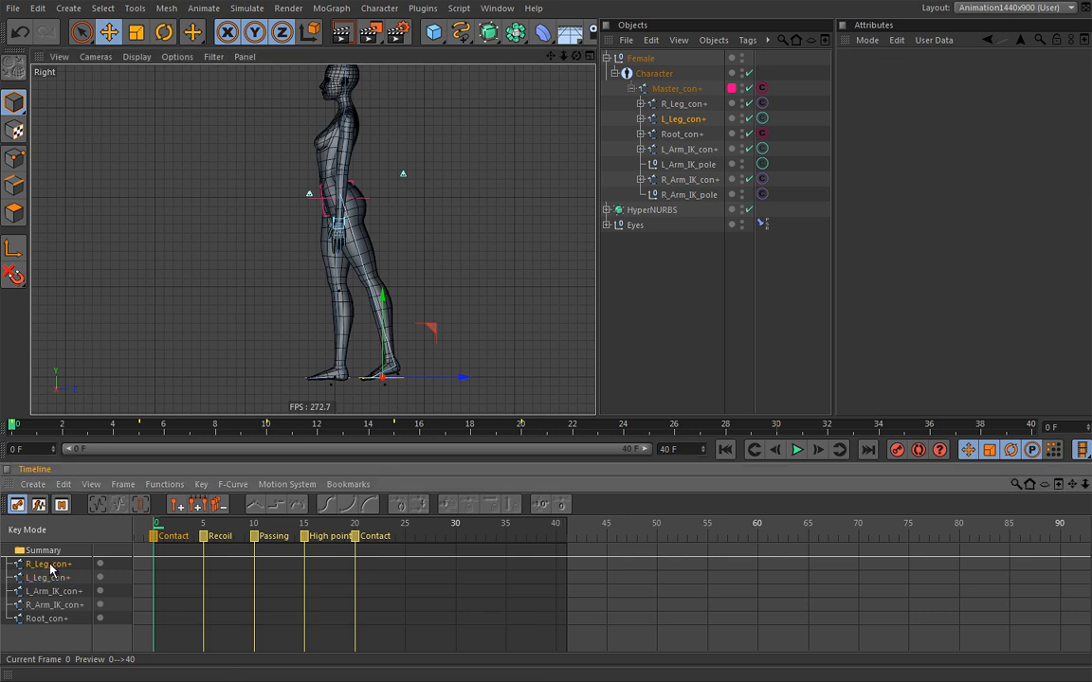
pyautogui.moveTo(412, 381); pyautogui.dragTo(351, 384)
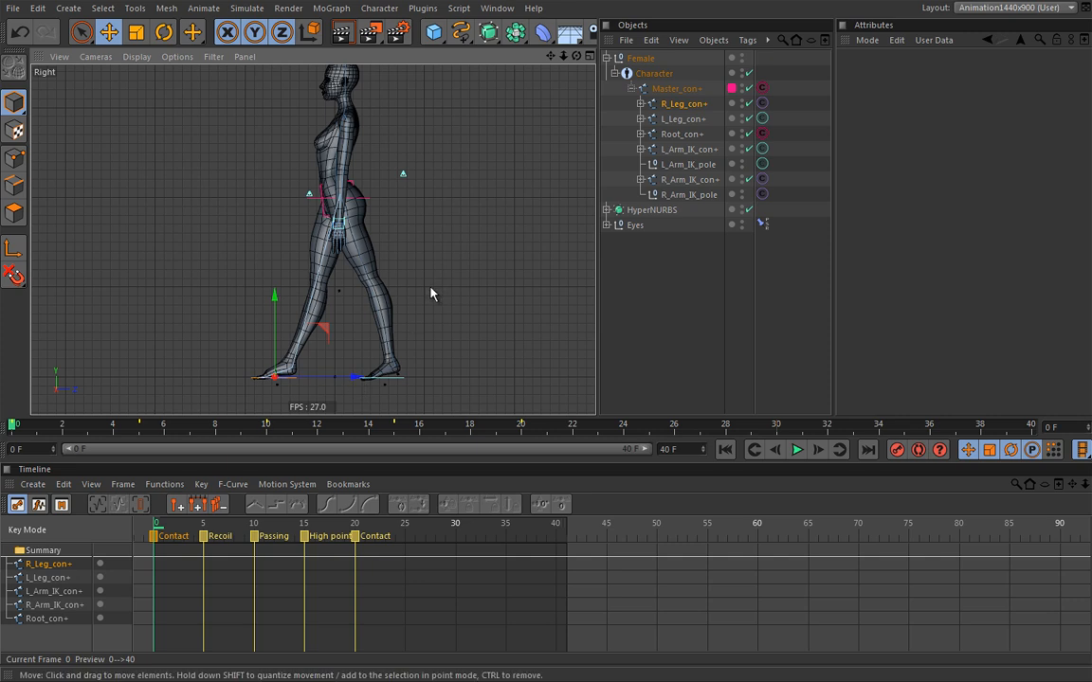
# Step: Keyframe the Z position of both R_Leg_con+ and L_Leg_con+ at frame 0
pyautogui.click(694, 106)
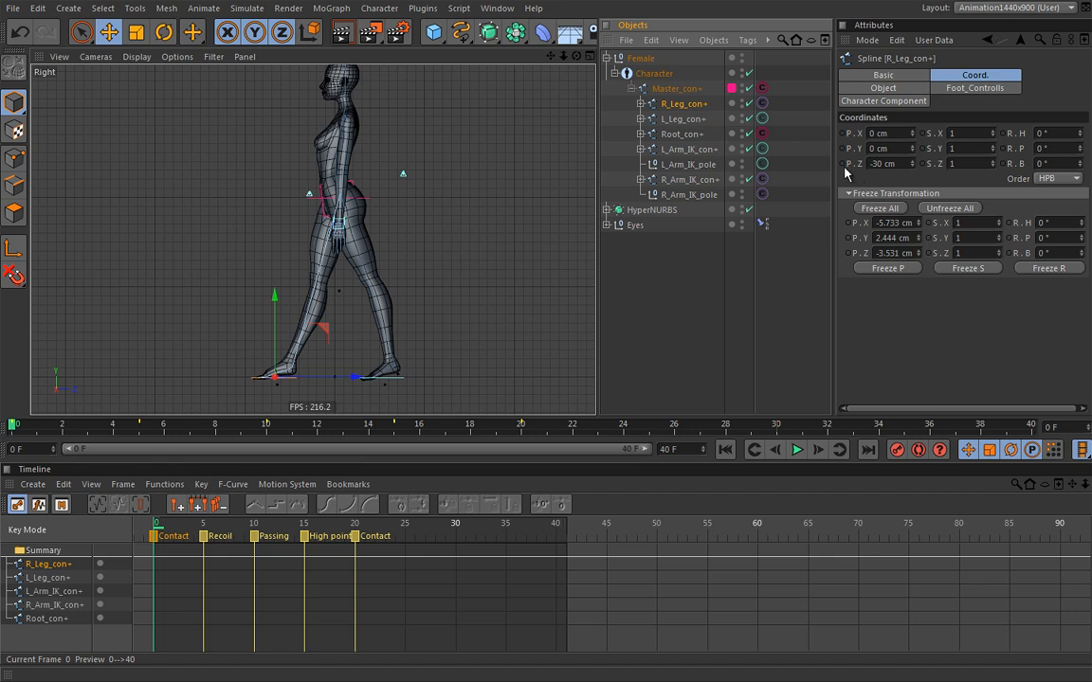
pyautogui.keyDown('ctrl'); pyautogui.click(842, 164); pyautogui.keyUp('ctrl')
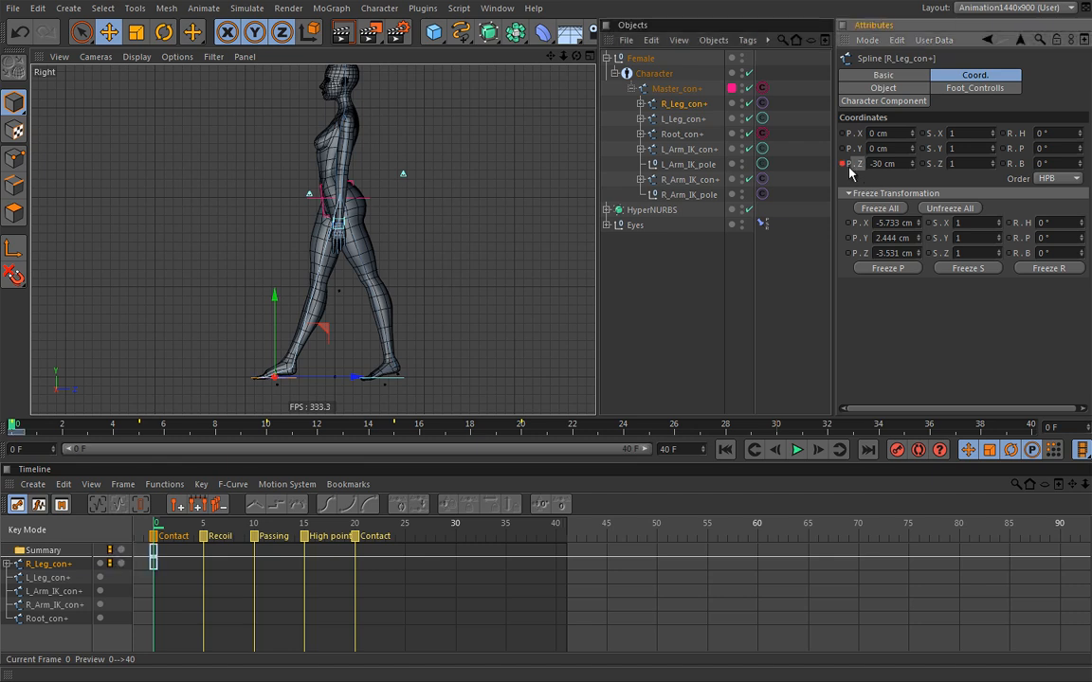
pyautogui.click(684, 119)
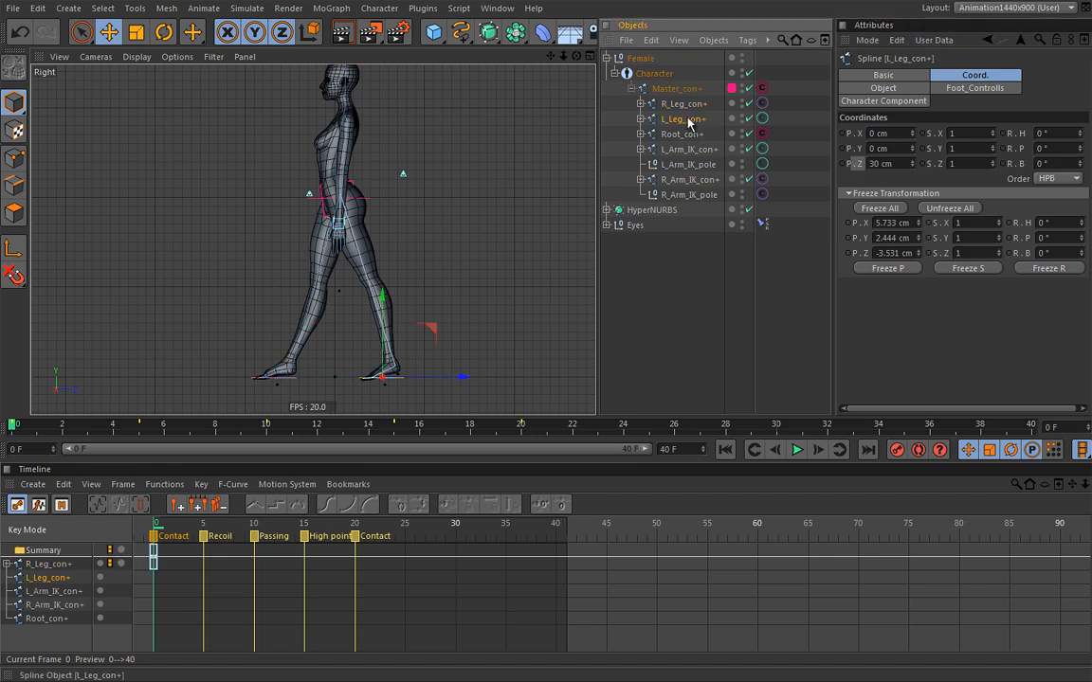
pyautogui.keyDown('ctrl'); pyautogui.click(842, 163); pyautogui.keyUp('ctrl')
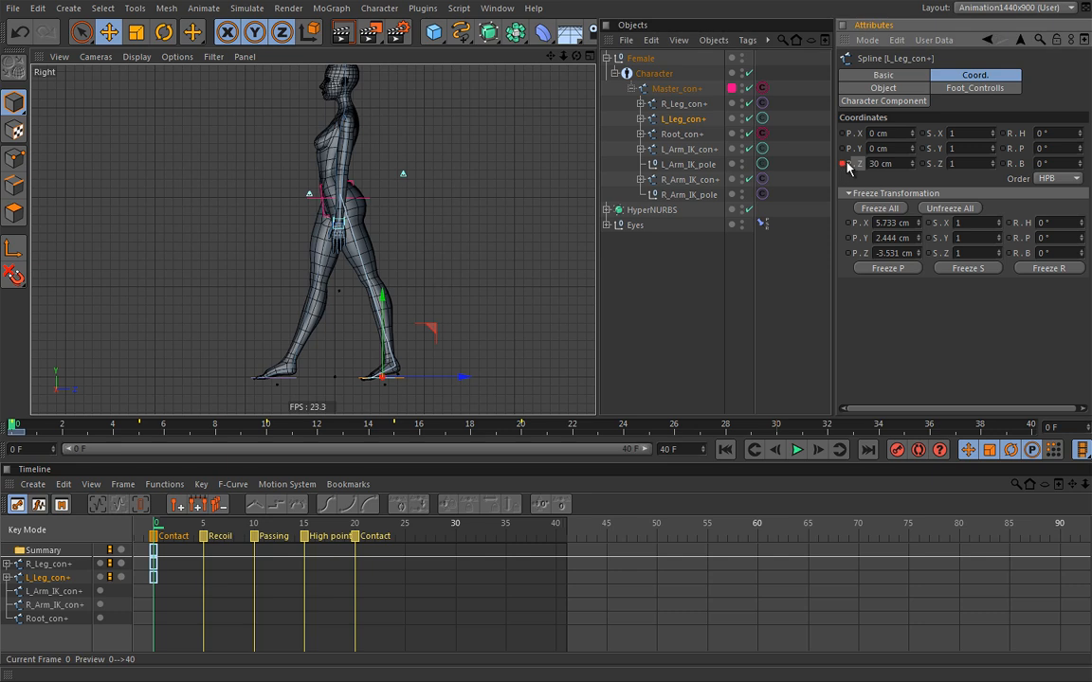
# Step: At frame 20, move L_Leg_con+ forward to Z -30 cm and R_Leg_con+ backward, keyframing the Z position of each
pyautogui.moveTo(158, 529); pyautogui.dragTo(358, 502)
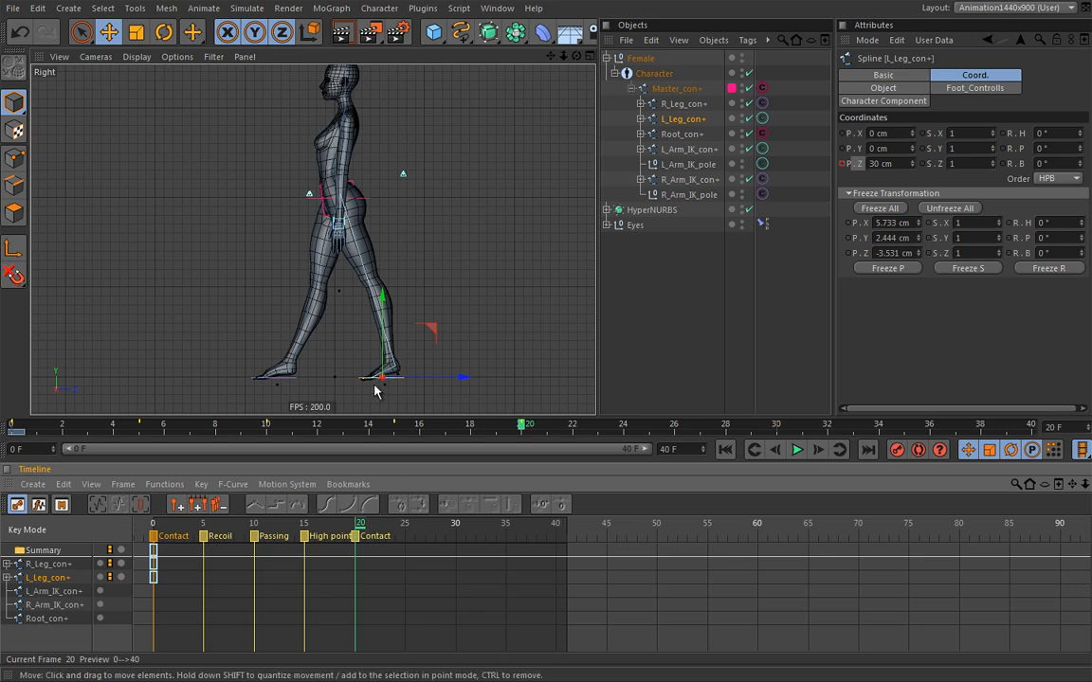
pyautogui.moveTo(461, 384); pyautogui.dragTo(351, 397)
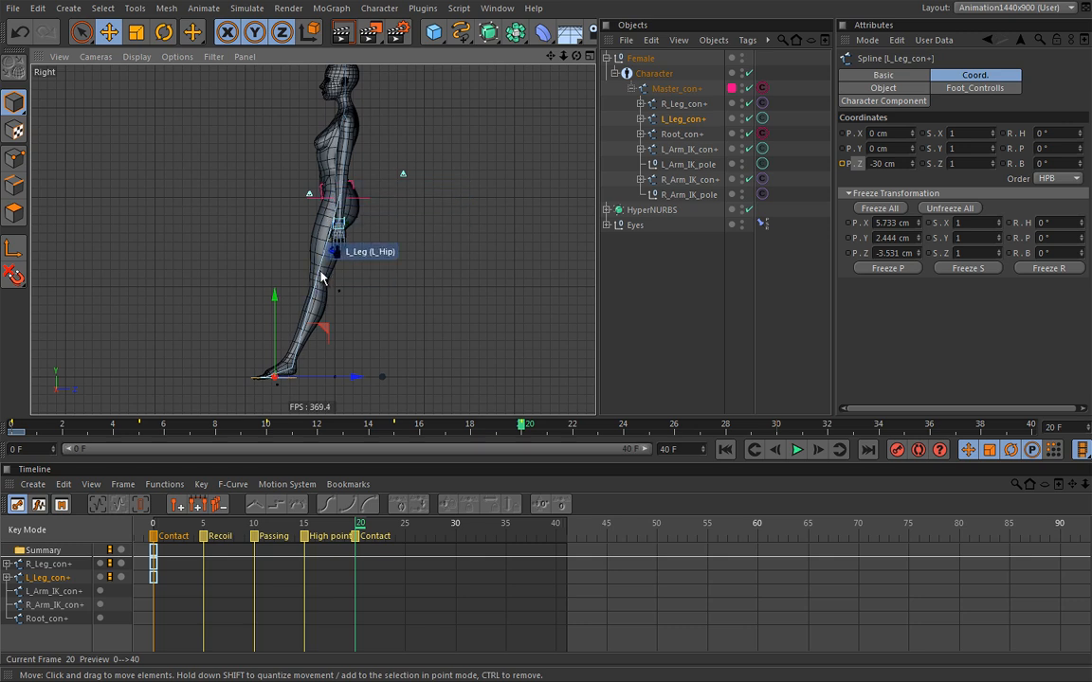
pyautogui.click(842, 164)
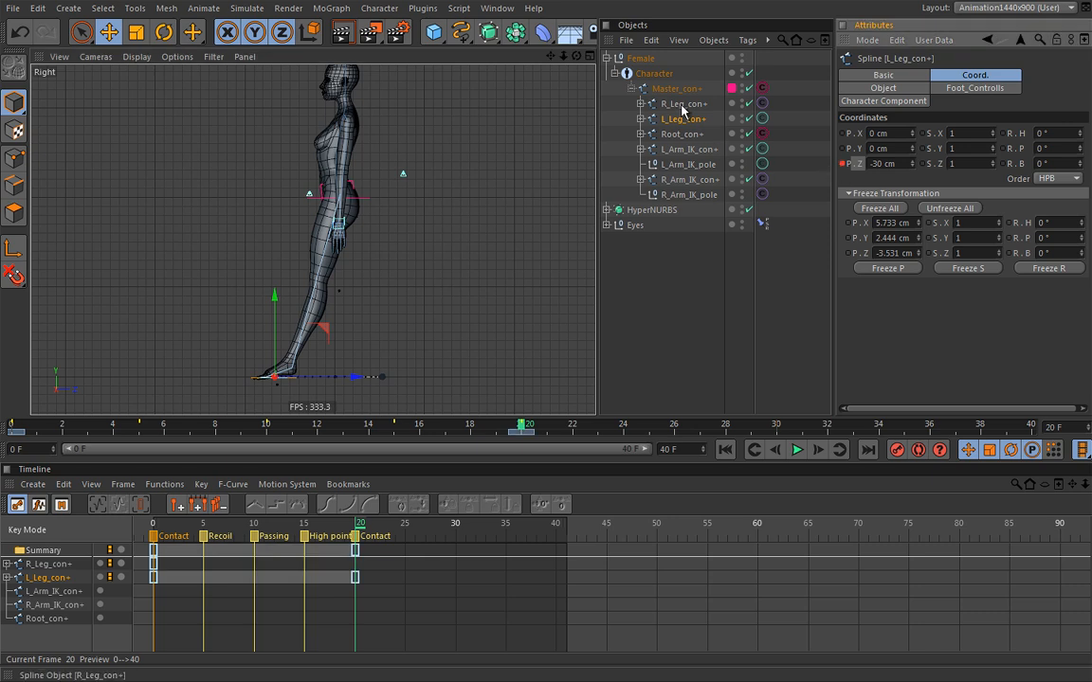
pyautogui.click(682, 104)
pyautogui.moveTo(354, 379)
pyautogui.mouseDown()
pyautogui.moveTo(462, 376)
pyautogui.moveTo(414, 353)
pyautogui.moveTo(216, 383)
pyautogui.moveTo(479, 370)
pyautogui.moveTo(295, 377)
pyautogui.mouseUp()
pyautogui.click(841, 164)
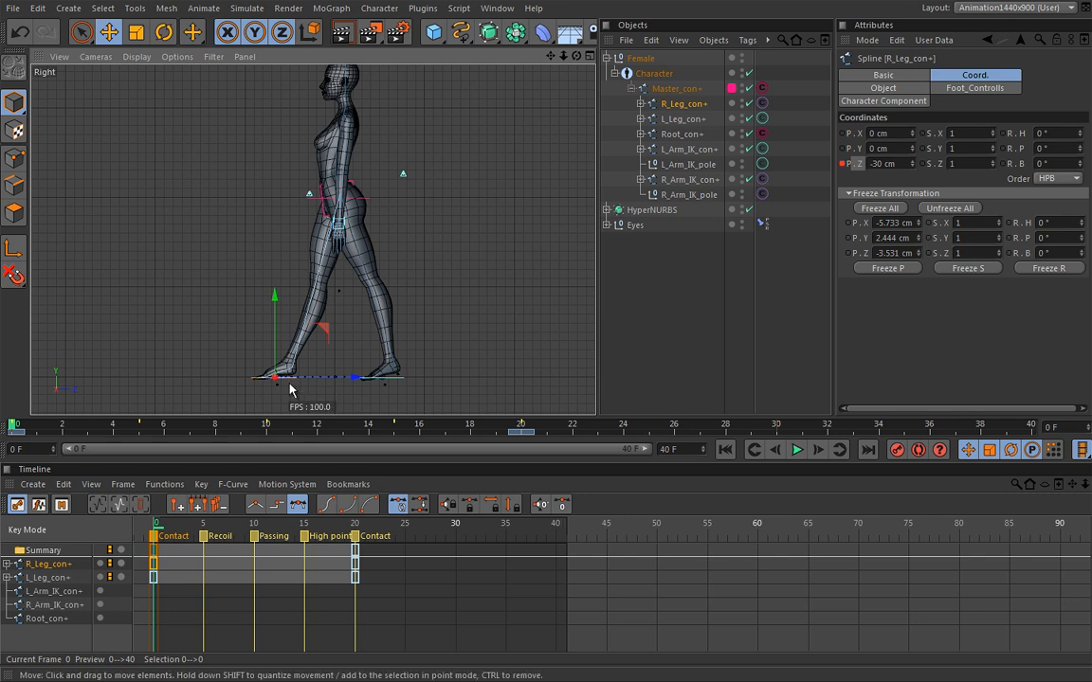
# Step: Sketch the front foot's upward direction and the rear leg's bend with Doodle Paint, and delete the doodle
pyautogui.keyDown('alt'); pyautogui.moveTo(299, 372); pyautogui.dragTo(304, 327, button='middle'); pyautogui.keyUp('alt')
pyautogui.keyDown('alt'); pyautogui.moveTo(306, 343); pyautogui.dragTo(342, 348, button='right'); pyautogui.keyUp('alt')
pyautogui.keyDown('alt'); pyautogui.moveTo(317, 348); pyautogui.dragTo(317, 370, button='middle'); pyautogui.keyUp('alt')
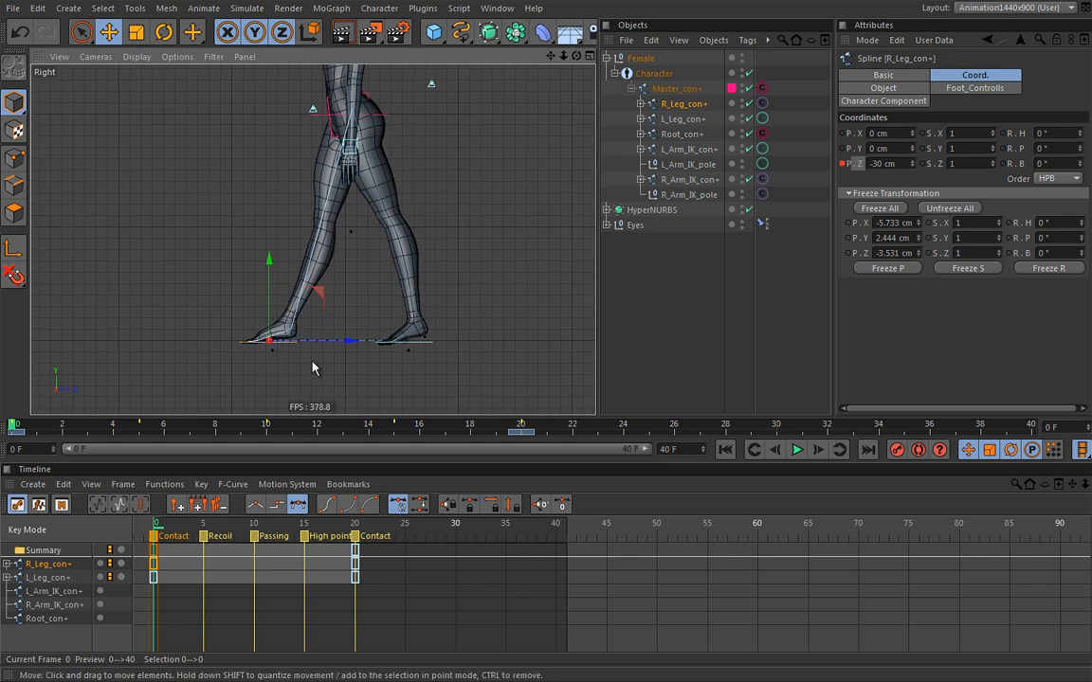
pyautogui.rightClick(315, 375)
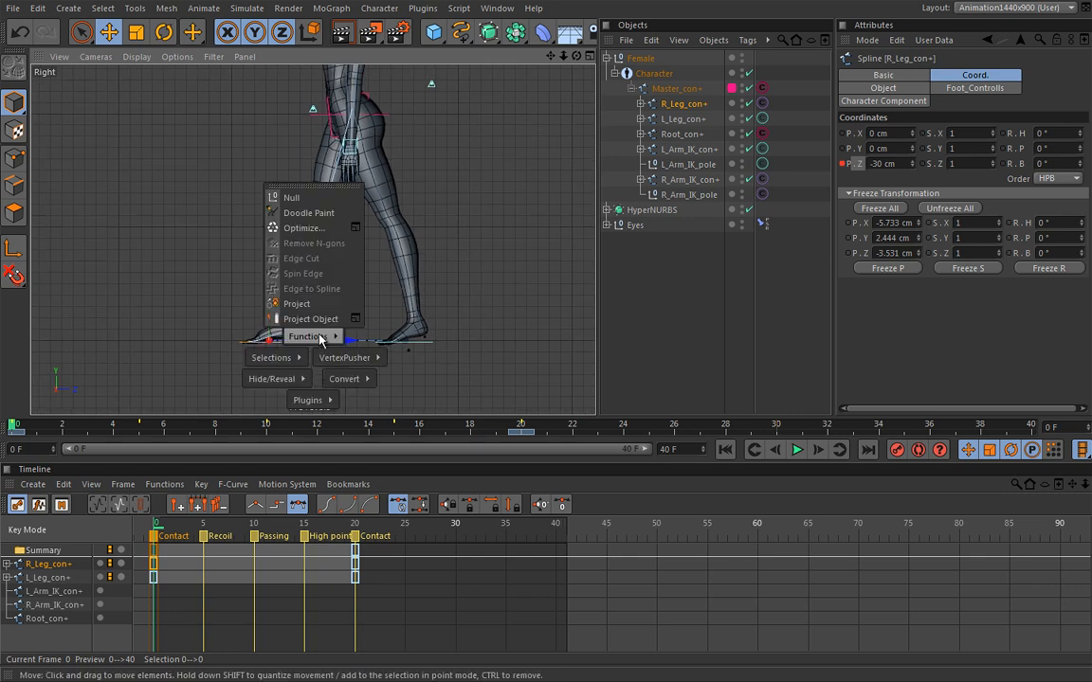
pyautogui.click(336, 214)
pyautogui.moveTo(264, 321)
pyautogui.mouseDown()
pyautogui.moveTo(242, 297)
pyautogui.moveTo(265, 320)
pyautogui.mouseUp()
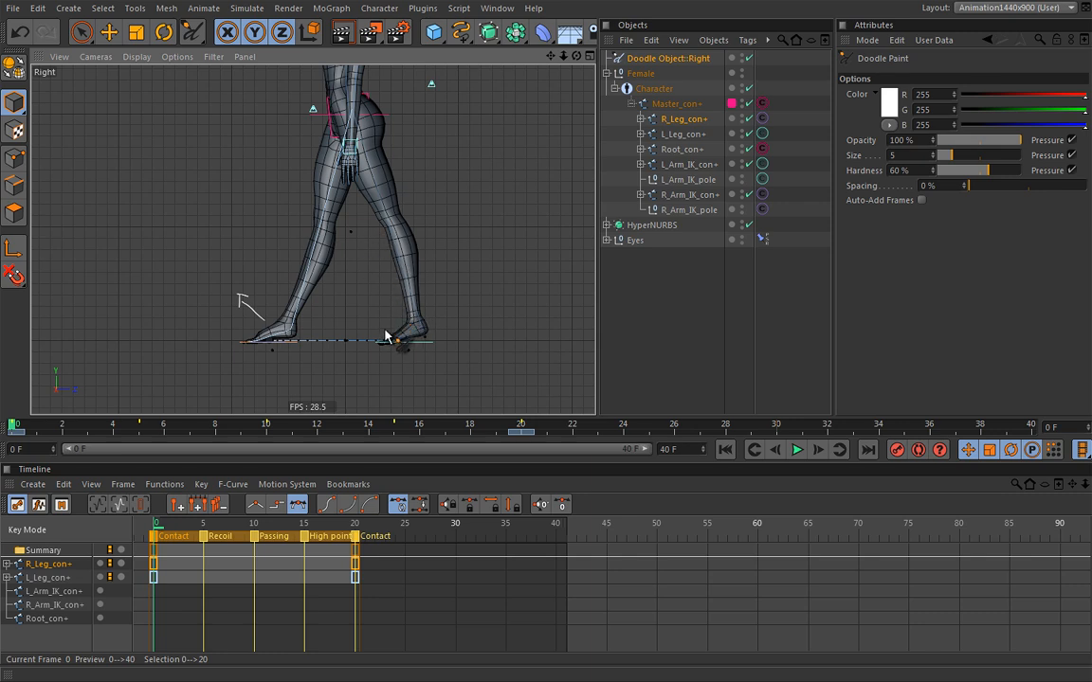
pyautogui.moveTo(395, 318)
pyautogui.mouseDown()
pyautogui.moveTo(365, 288)
pyautogui.moveTo(364, 156)
pyautogui.mouseUp()
pyautogui.moveTo(394, 314)
pyautogui.mouseDown()
pyautogui.moveTo(382, 334)
pyautogui.moveTo(391, 323)
pyautogui.mouseUp()
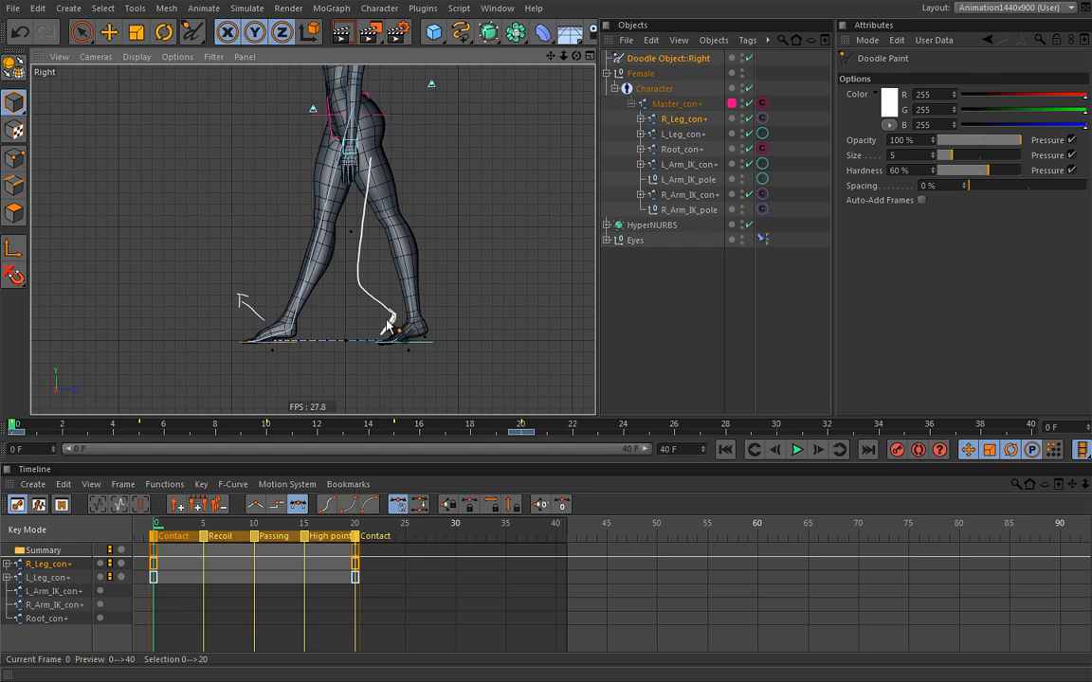
pyautogui.press('Delete')
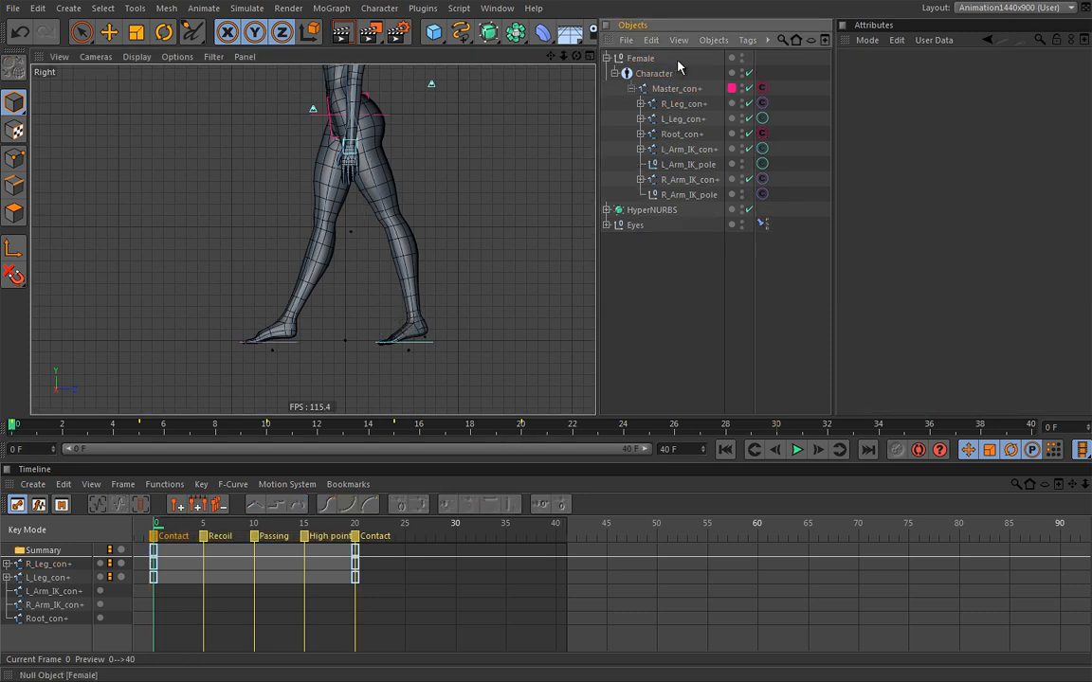
# Step: At frame 0, set the rear foot's Ball_Lift on L_Leg_con+ to -50 % and keyframe it
pyautogui.click(684, 118)
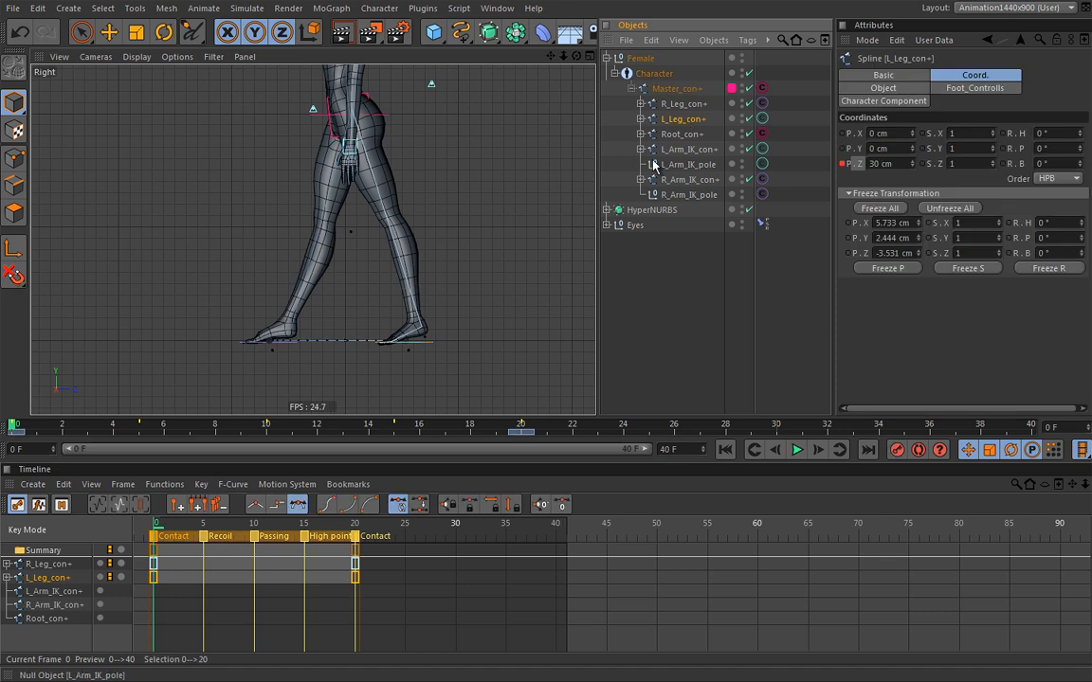
pyautogui.click(961, 89)
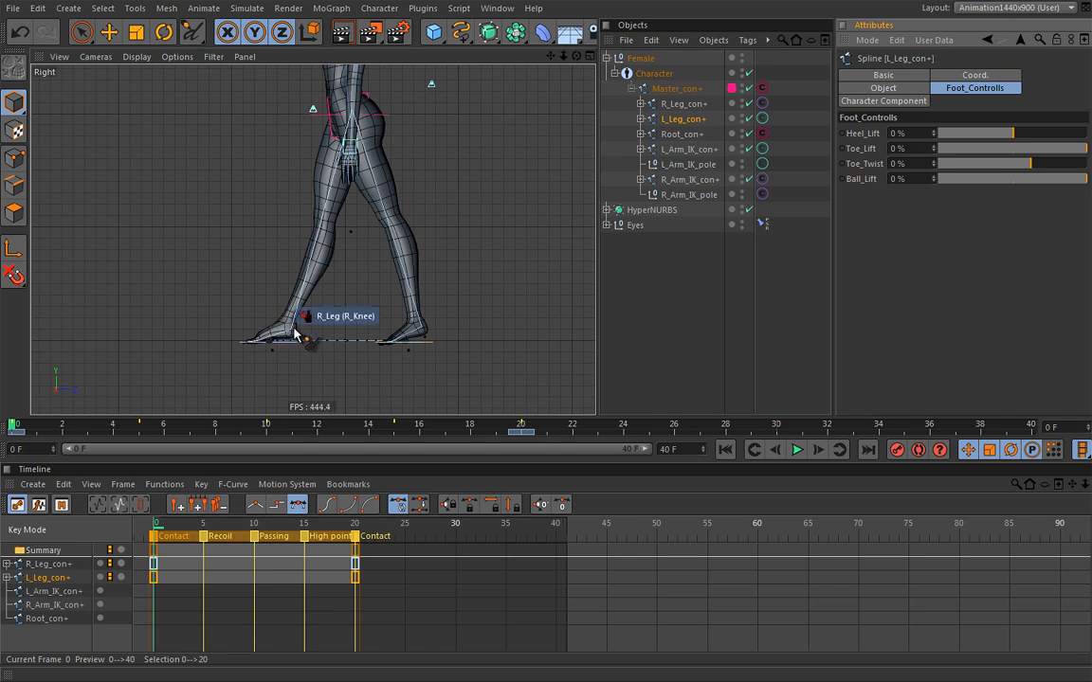
pyautogui.press('e')
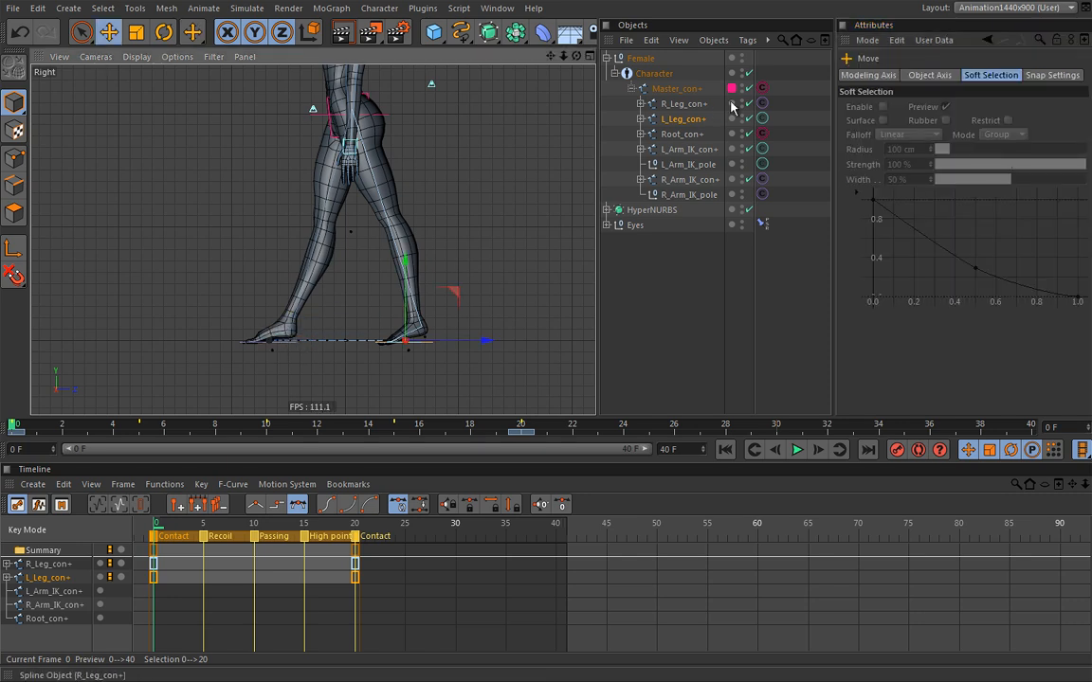
pyautogui.click(697, 120)
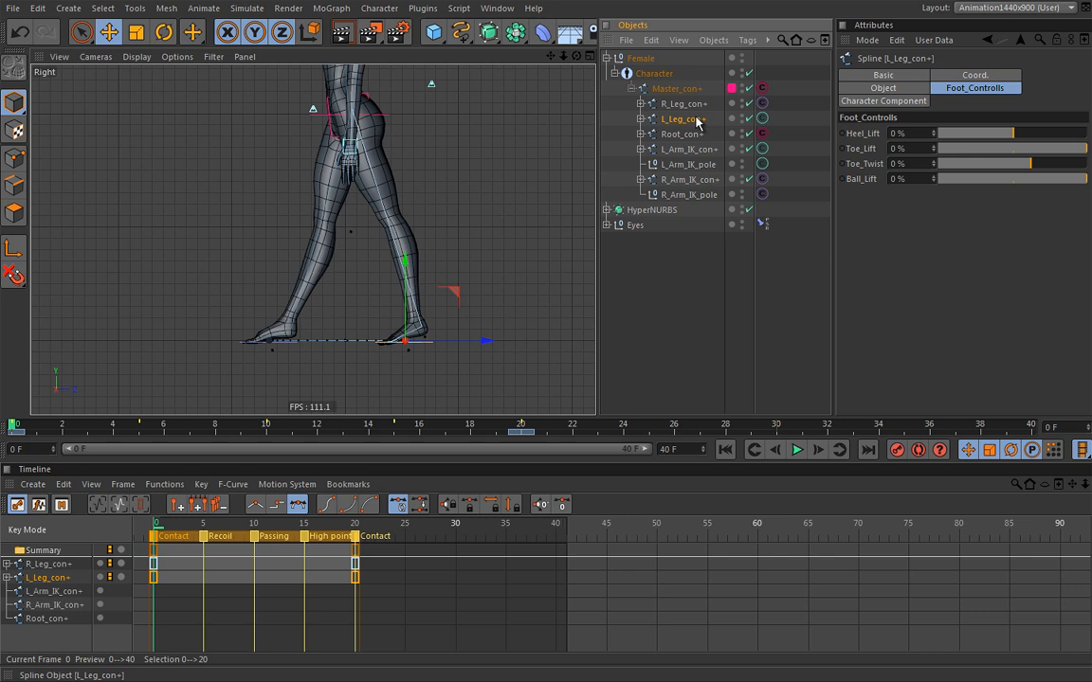
pyautogui.click(1052, 180)
pyautogui.moveTo(1051, 180); pyautogui.dragTo(1013, 187)
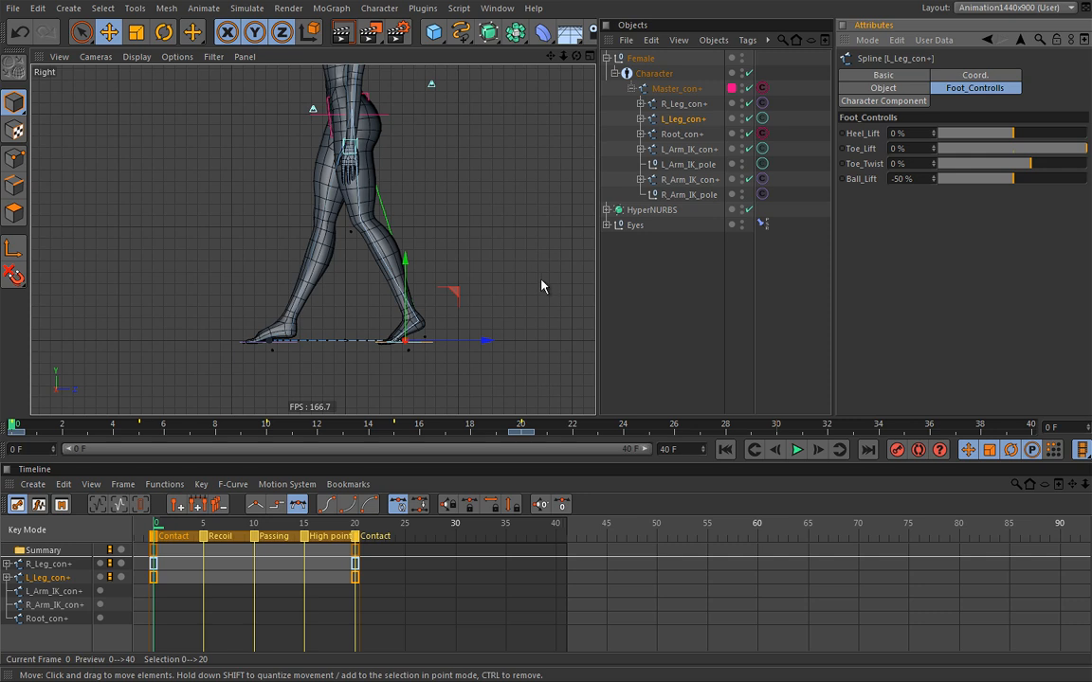
pyautogui.keyDown('ctrl'); pyautogui.click(841, 179); pyautogui.keyUp('ctrl')
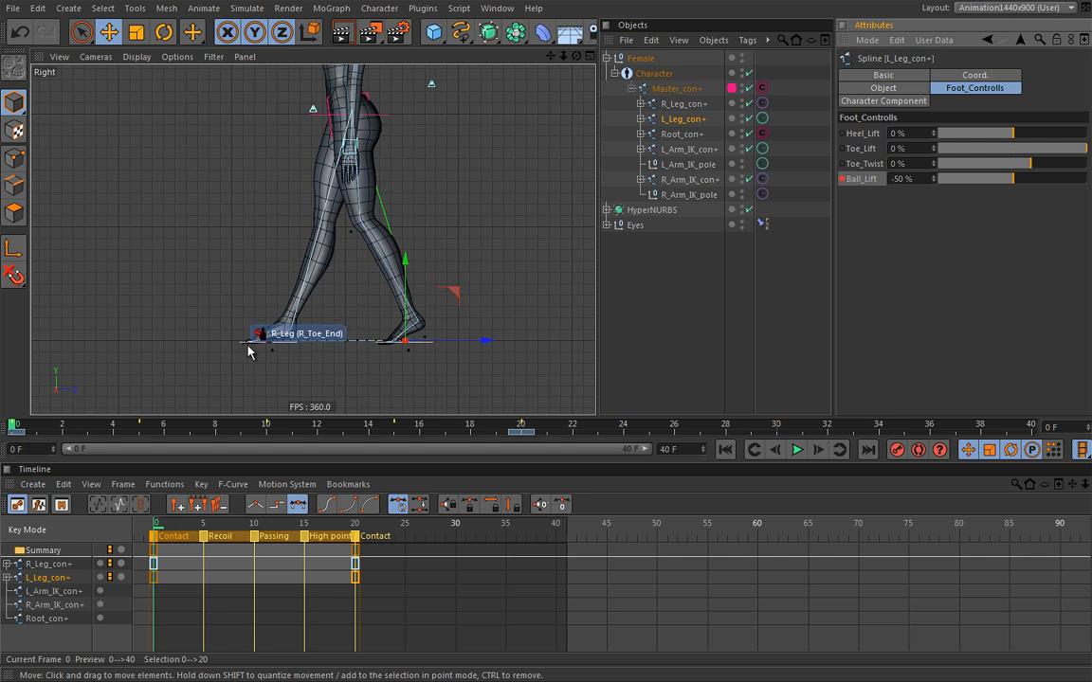
# Step: At frame 0, raise the front foot by setting Heel_Lift on R_Leg_con+ to 75 % and keyframe it
pyautogui.click(688, 104)
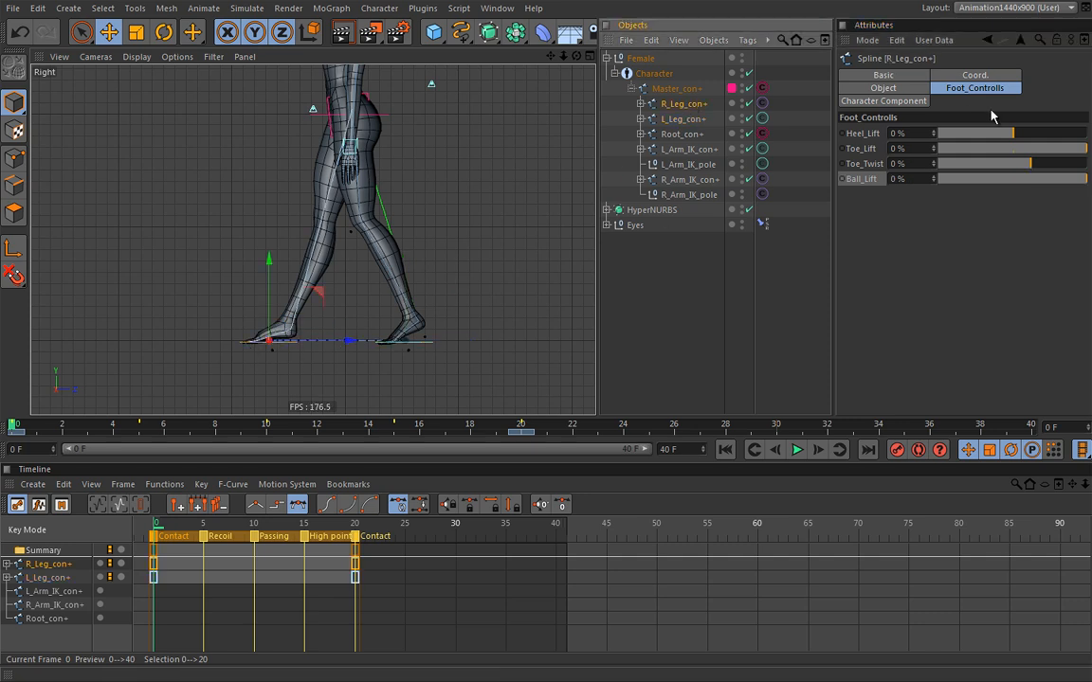
pyautogui.moveTo(1012, 133); pyautogui.dragTo(1068, 133)
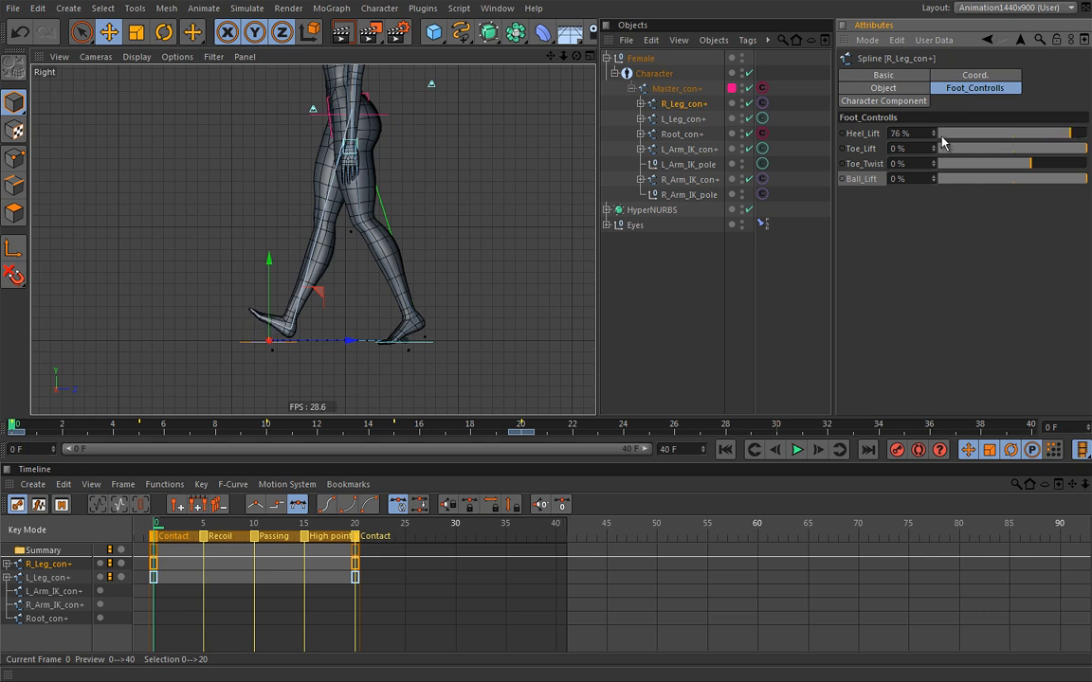
pyautogui.keyDown('ctrl'); pyautogui.click(842, 134); pyautogui.keyUp('ctrl')
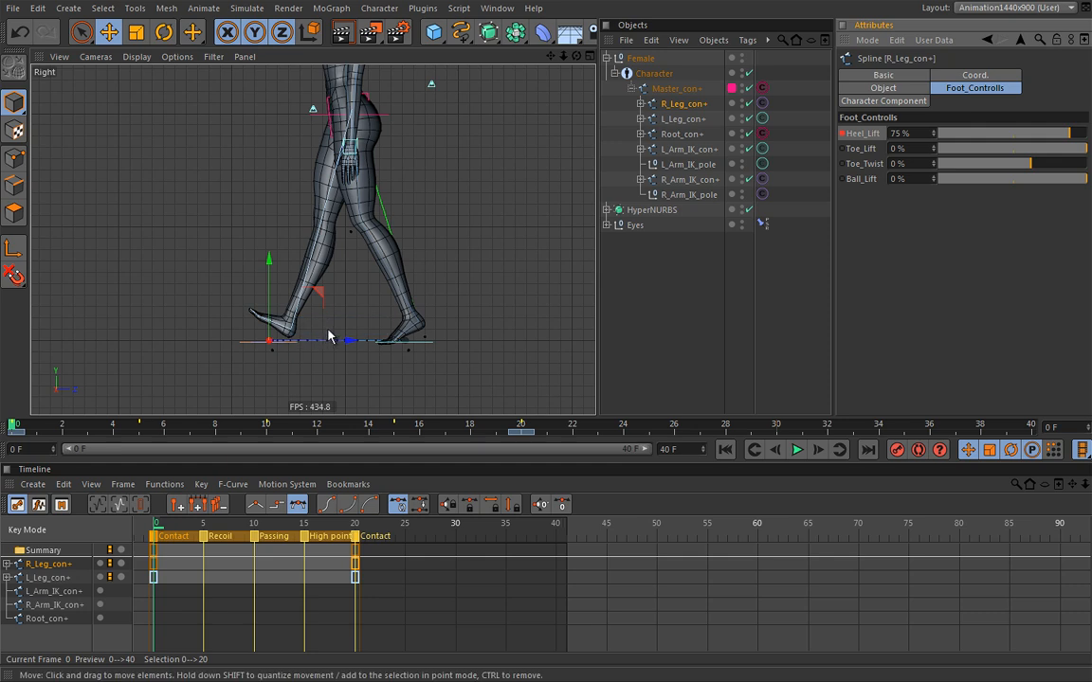
# Step: At frame 20, set Heel_Lift to 0 % and Ball_Lift to -50 % on R_Leg_con+, keyframing both
pyautogui.click(178, 527)
pyautogui.moveTo(185, 533); pyautogui.dragTo(360, 520)
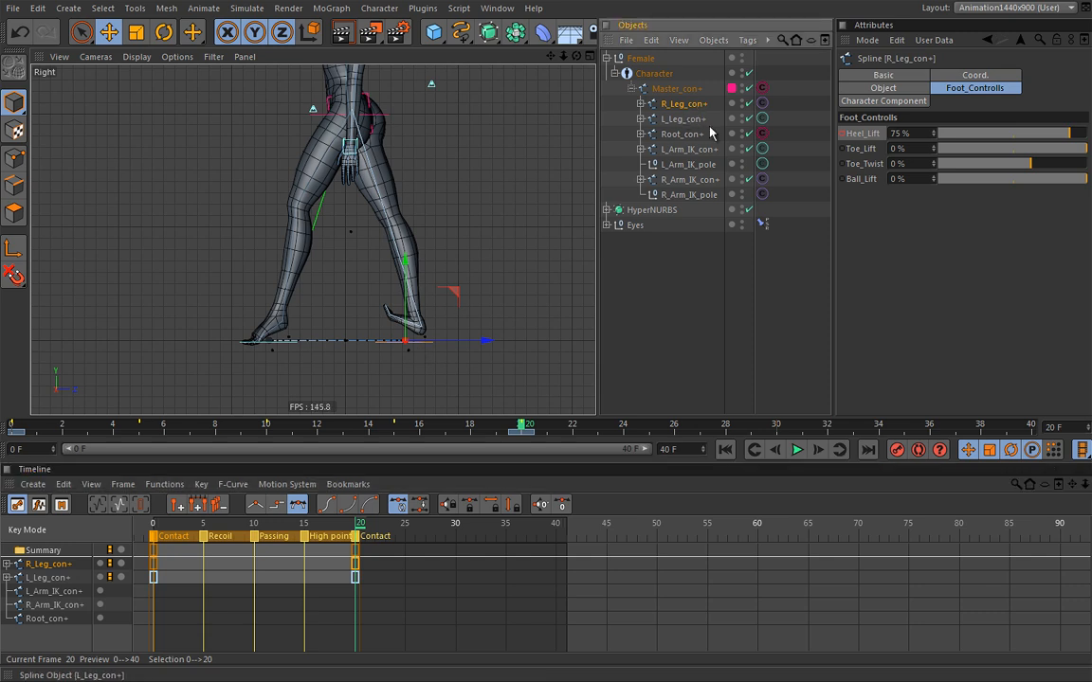
pyautogui.click(1051, 135)
pyautogui.moveTo(1051, 138); pyautogui.dragTo(960, 140)
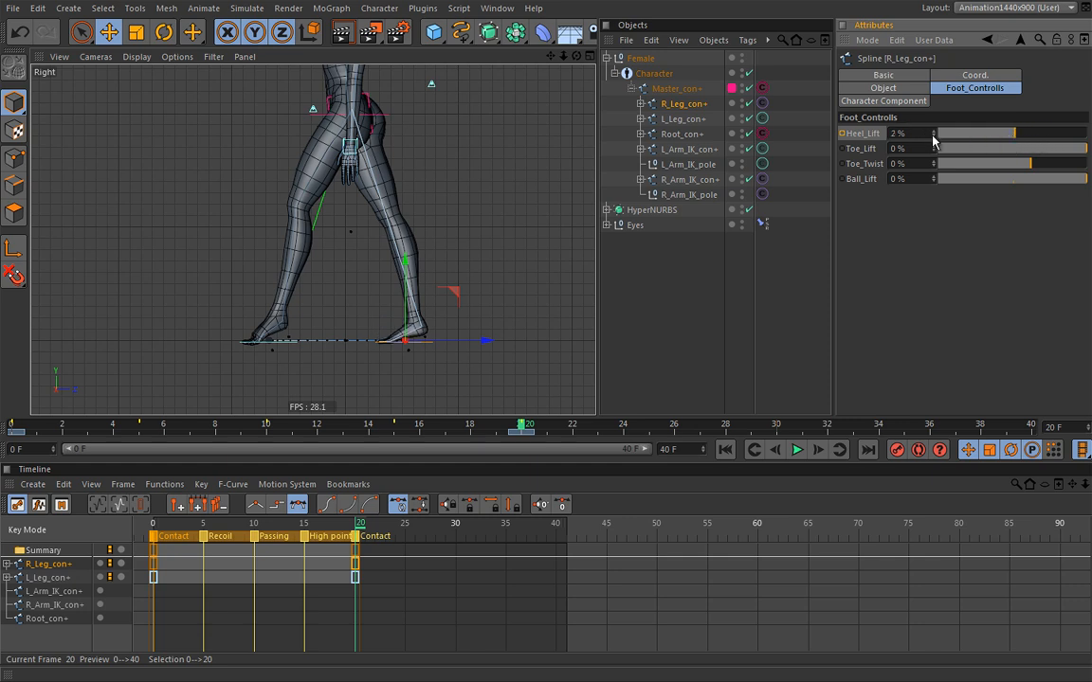
pyautogui.click(934, 137)
pyautogui.click(842, 133)
pyautogui.moveTo(1083, 182); pyautogui.dragTo(1018, 187)
pyautogui.click(932, 184)
pyautogui.click(932, 184)
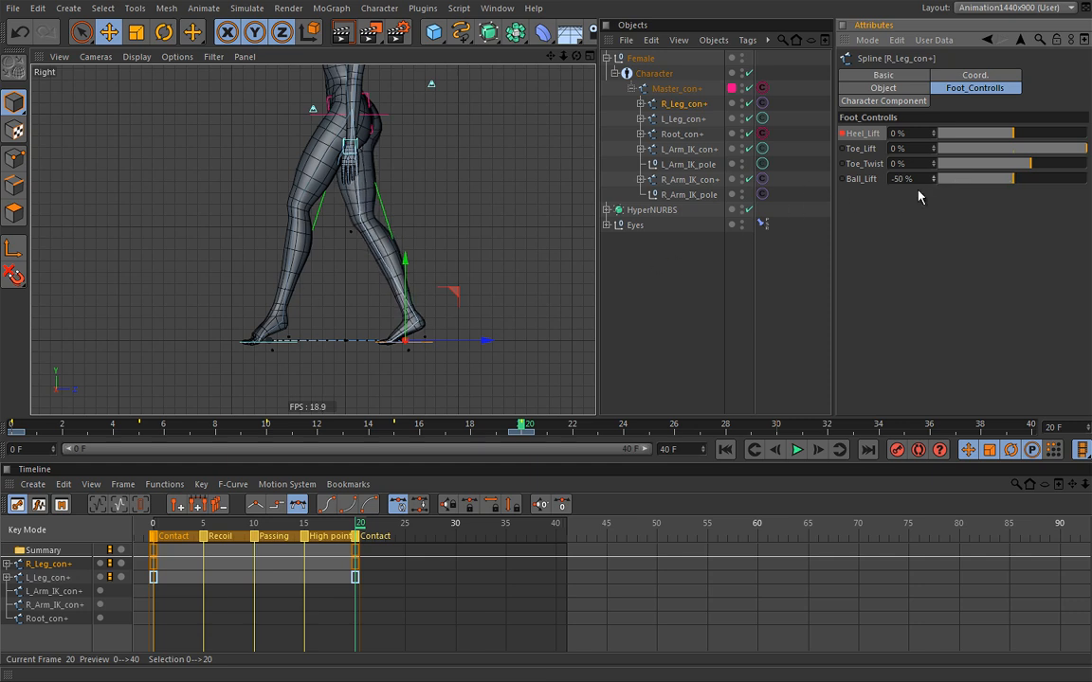
pyautogui.keyDown('ctrl'); pyautogui.click(842, 179); pyautogui.keyUp('ctrl')
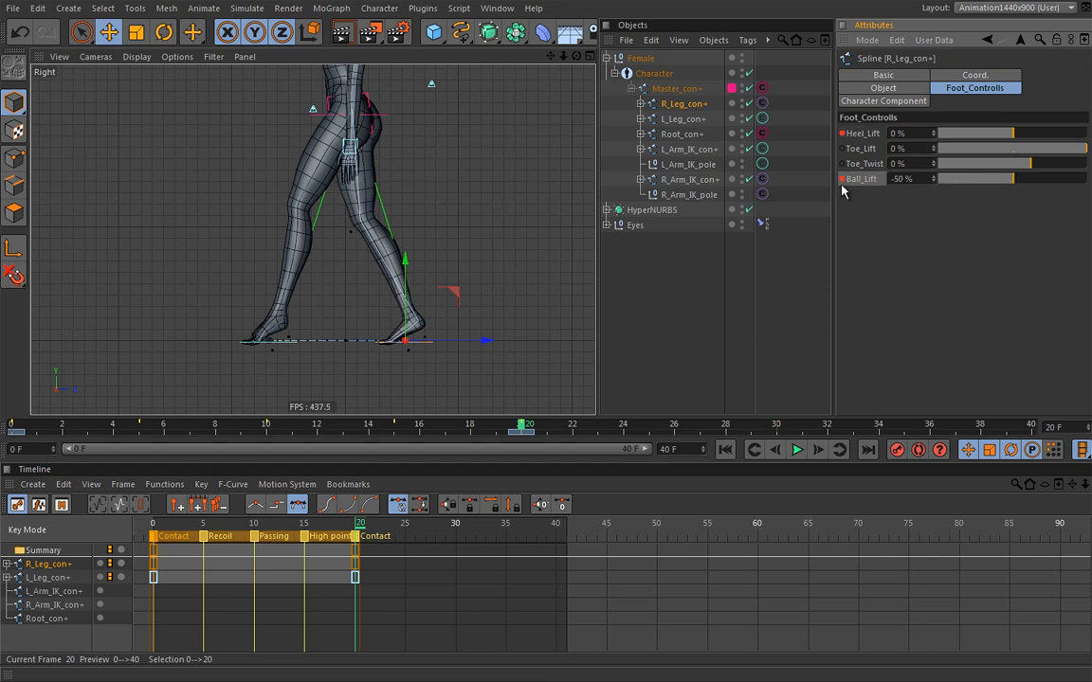
# Step: At frame 20, set Ball_Lift to 0 % and Heel_Lift to 75 % on L_Leg_con+, keyframing both
pyautogui.click(684, 119)
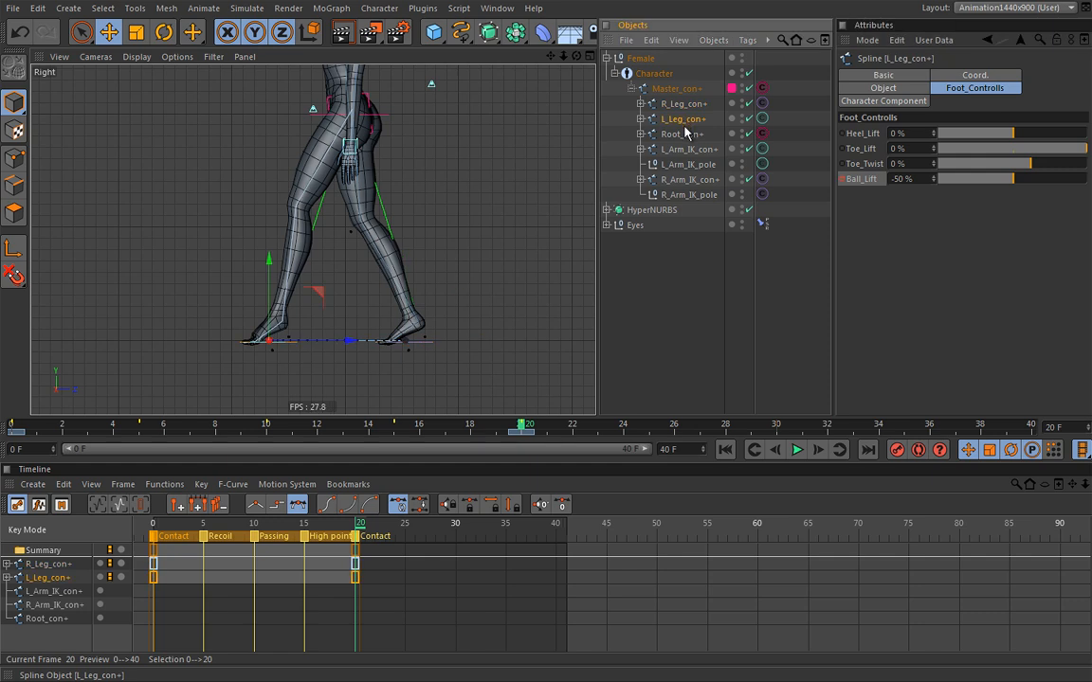
pyautogui.moveTo(1012, 182); pyautogui.dragTo(1090, 180)
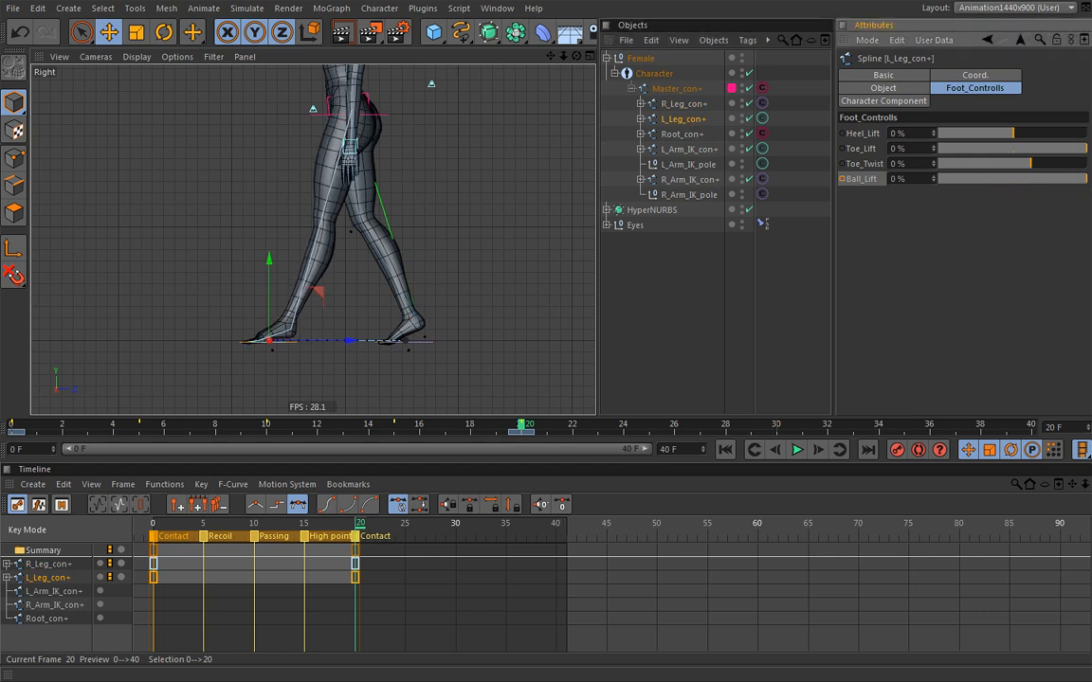
pyautogui.moveTo(1010, 138); pyautogui.dragTo(1069, 138)
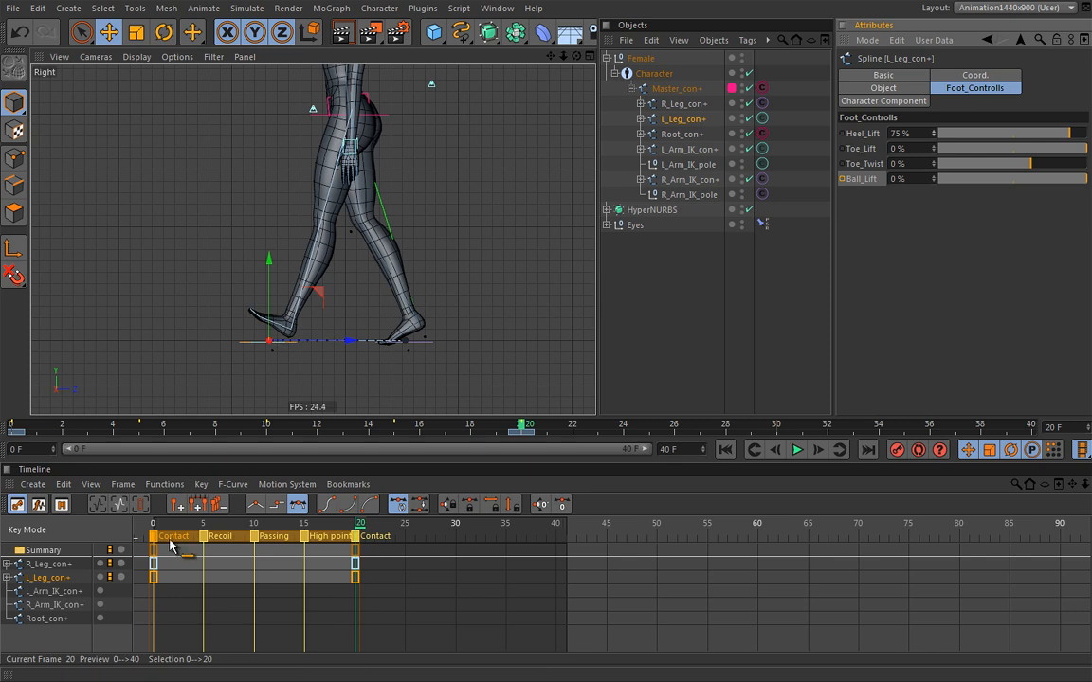
pyautogui.click(841, 133)
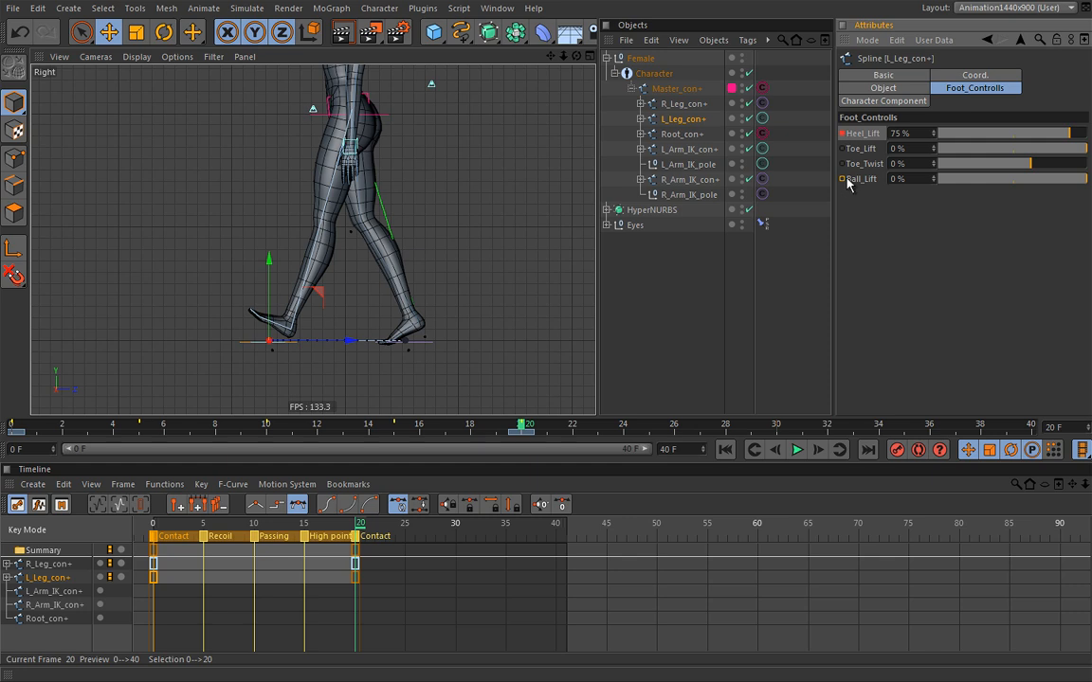
pyautogui.click(842, 179)
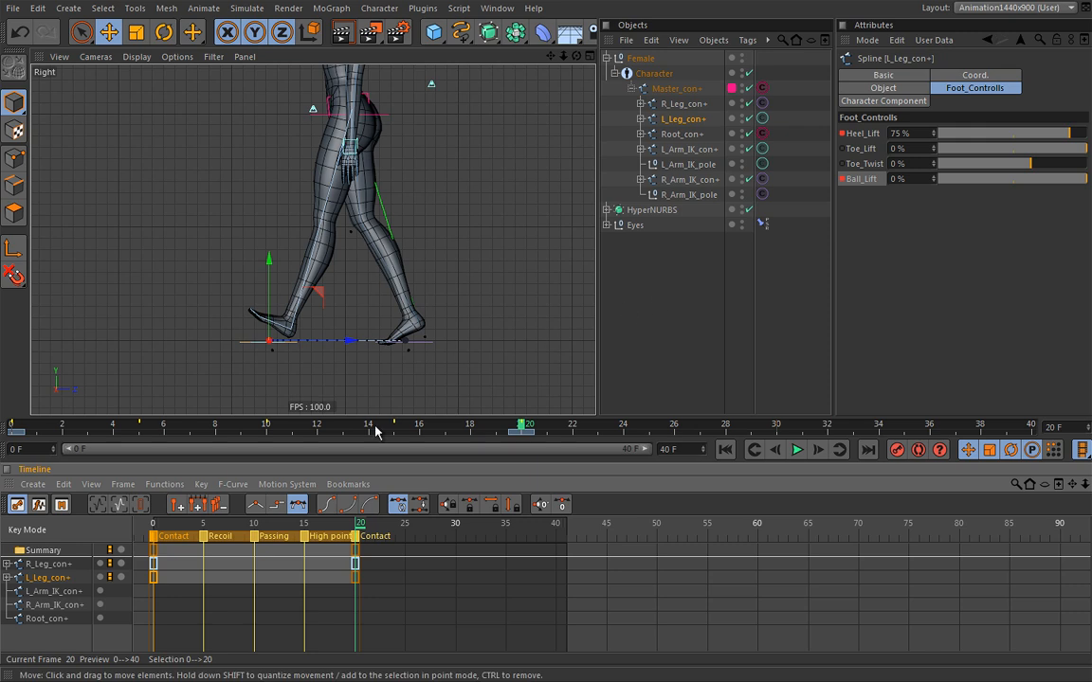
# Step: Return to frame 0 and correct L_Leg_con+ by setting its Heel_Lift to 0 % and keyframing it
pyautogui.moveTo(345, 524); pyautogui.dragTo(142, 547)
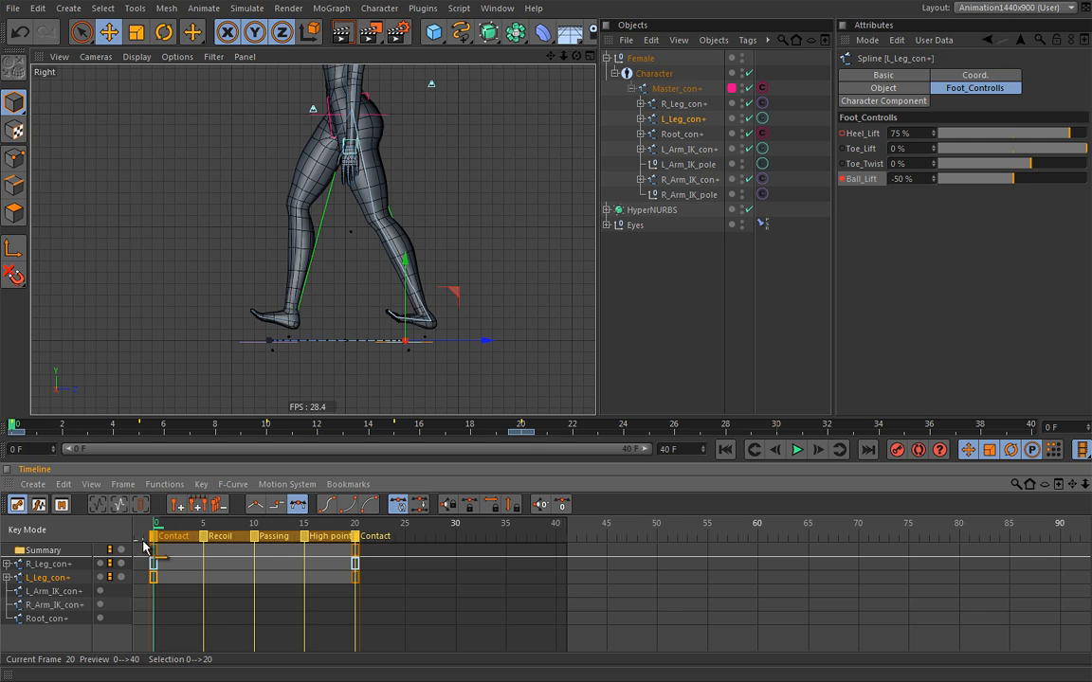
pyautogui.moveTo(144, 547); pyautogui.dragTo(153, 523)
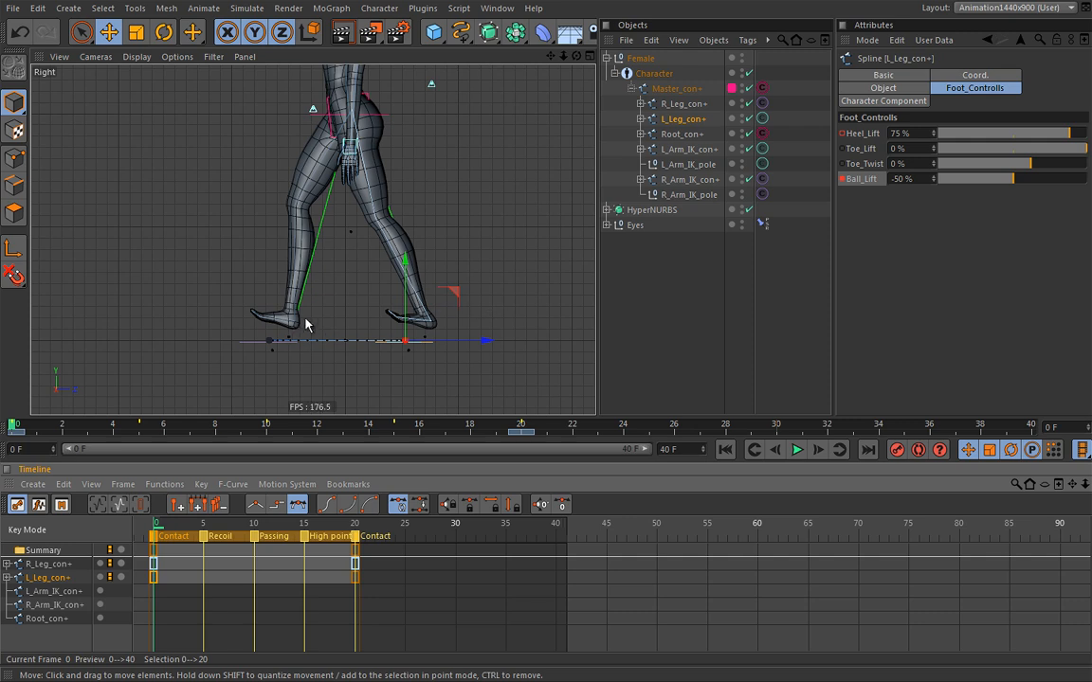
pyautogui.moveTo(1012, 182)
pyautogui.mouseDown()
pyautogui.moveTo(1035, 180)
pyautogui.moveTo(1016, 186)
pyautogui.mouseUp()
pyautogui.moveTo(1018, 133); pyautogui.dragTo(936, 140)
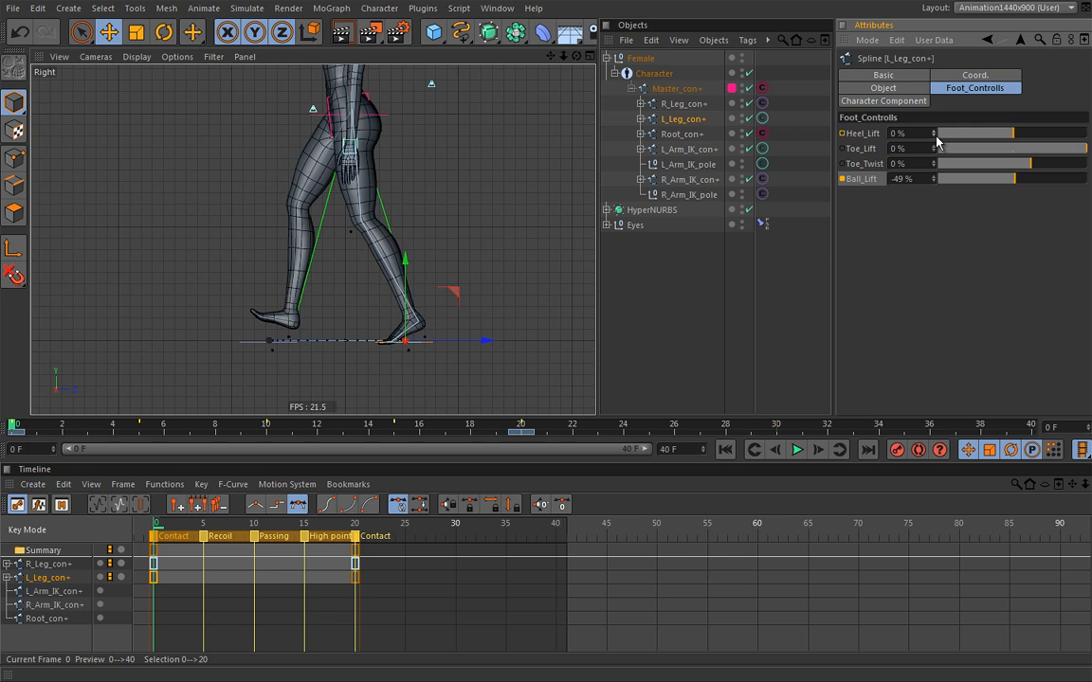
pyautogui.click(843, 133)
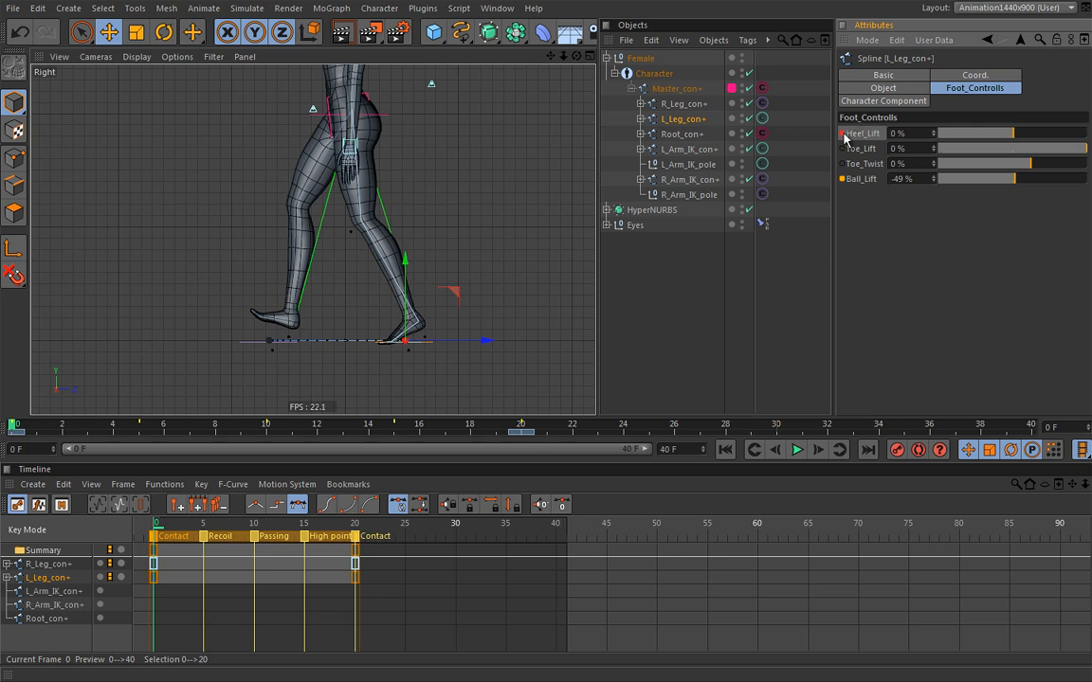
# Step: At frame 0, set Ball_Lift on R_Leg_con+ to 0 % and keyframe it
pyautogui.click(682, 104)
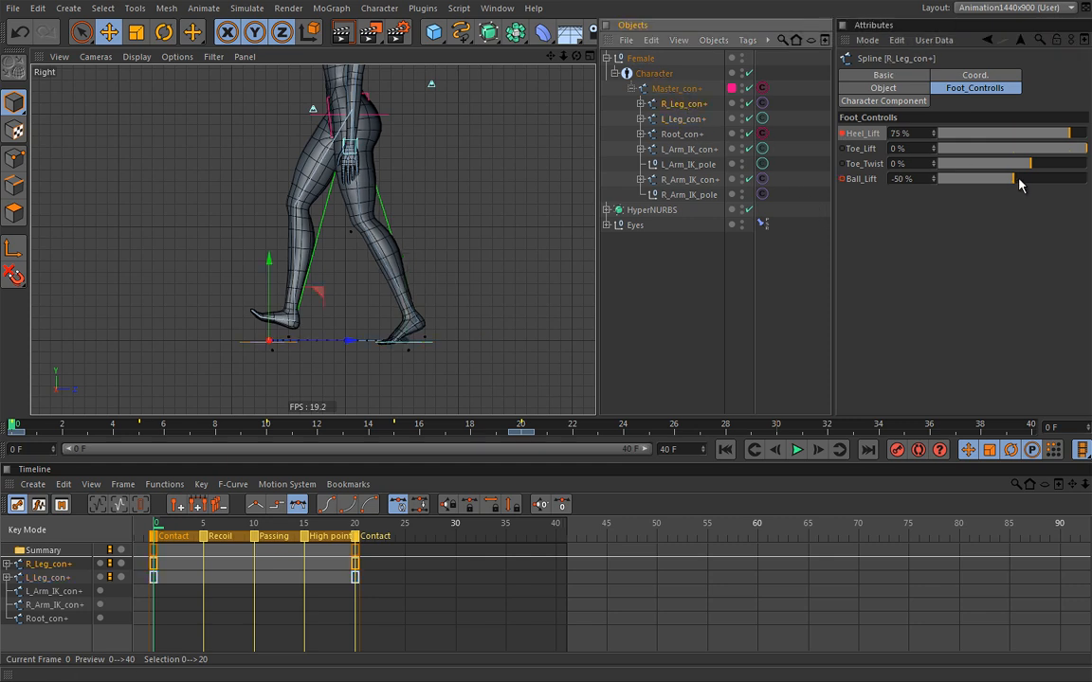
pyautogui.moveTo(1011, 183); pyautogui.dragTo(1091, 182)
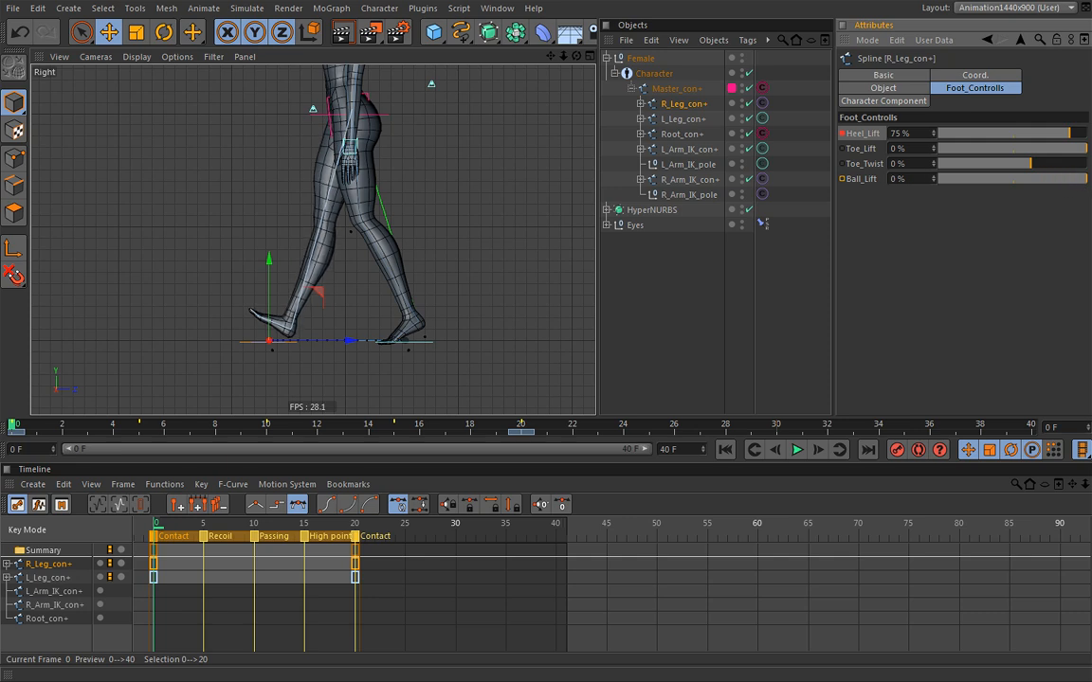
pyautogui.click(841, 178)
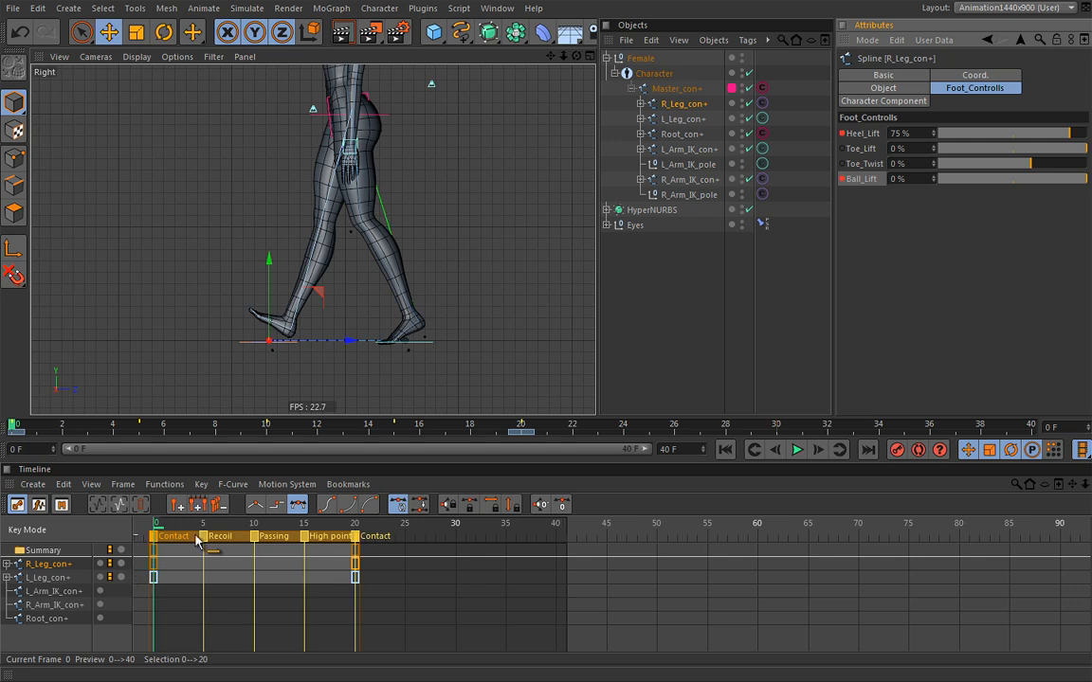
# Step: Scrub to frame 5 and read the notes stored in the Recoil marker
pyautogui.click(167, 524)
pyautogui.moveTo(178, 528); pyautogui.dragTo(155, 540)
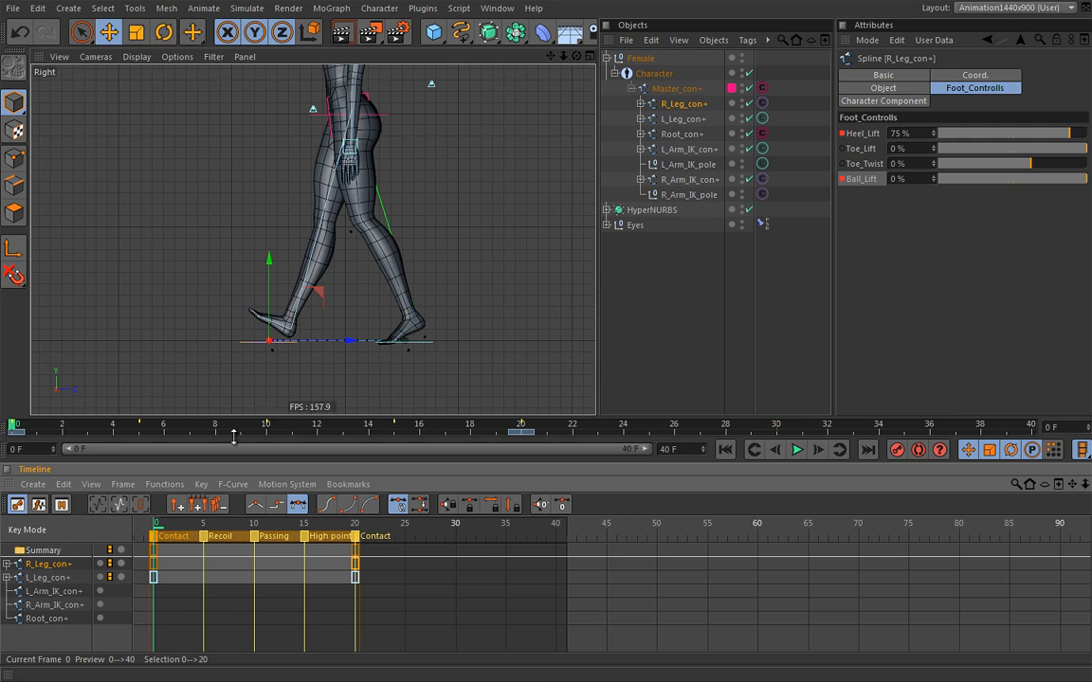
pyautogui.moveTo(157, 527); pyautogui.dragTo(209, 528)
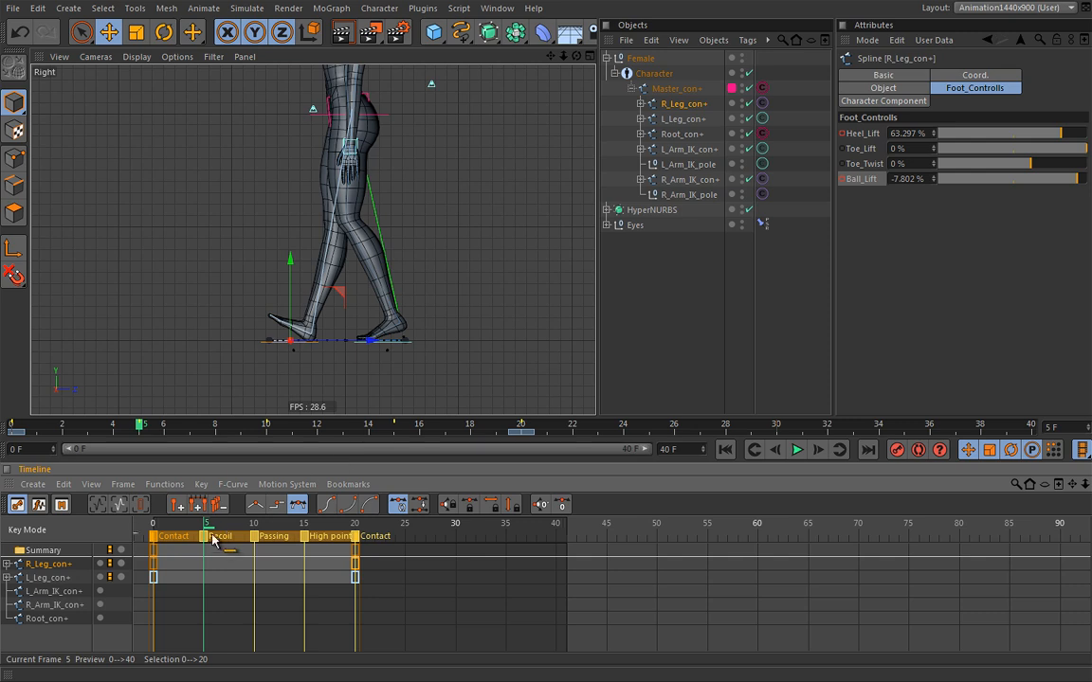
pyautogui.click(209, 537)
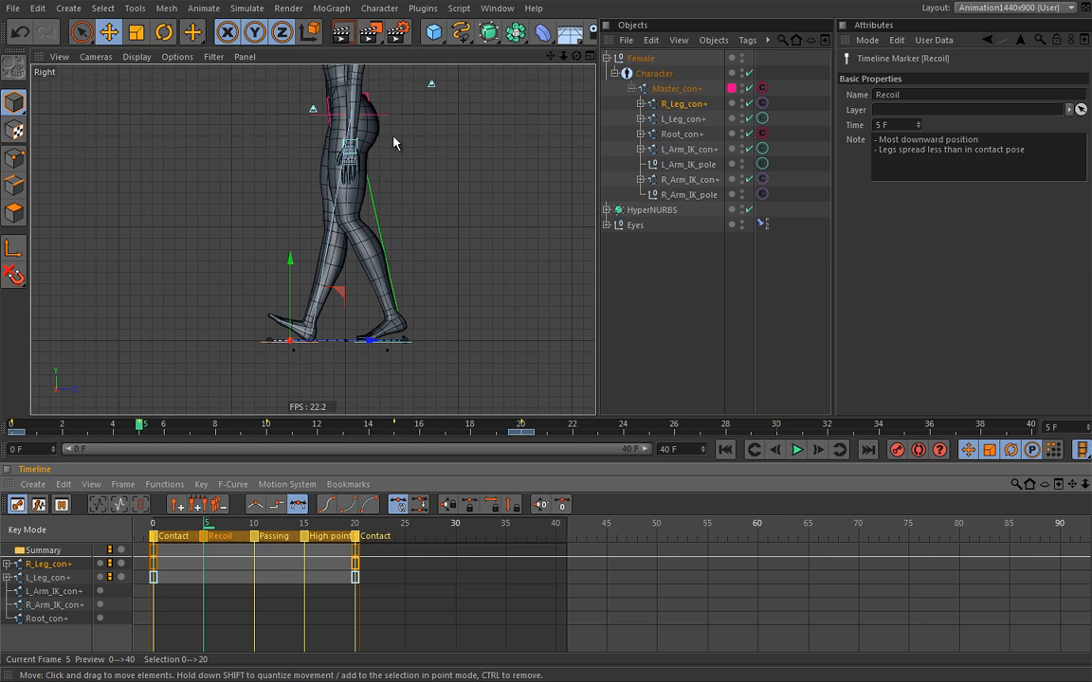
# Step: Undo a trial lowering of Root_con+ at frame 5, and keyframe its Y position at 0 cm at frame 0
pyautogui.click(674, 136)
pyautogui.moveTo(350, 78); pyautogui.dragTo(351, 87)
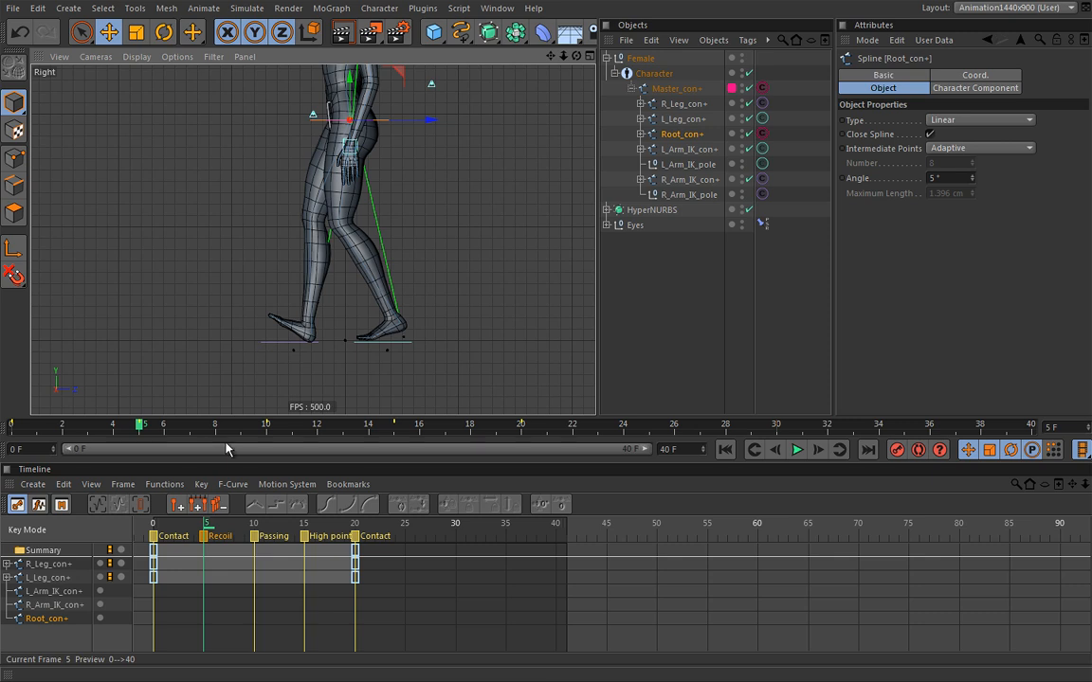
pyautogui.hotkey('ctrl', 'z')
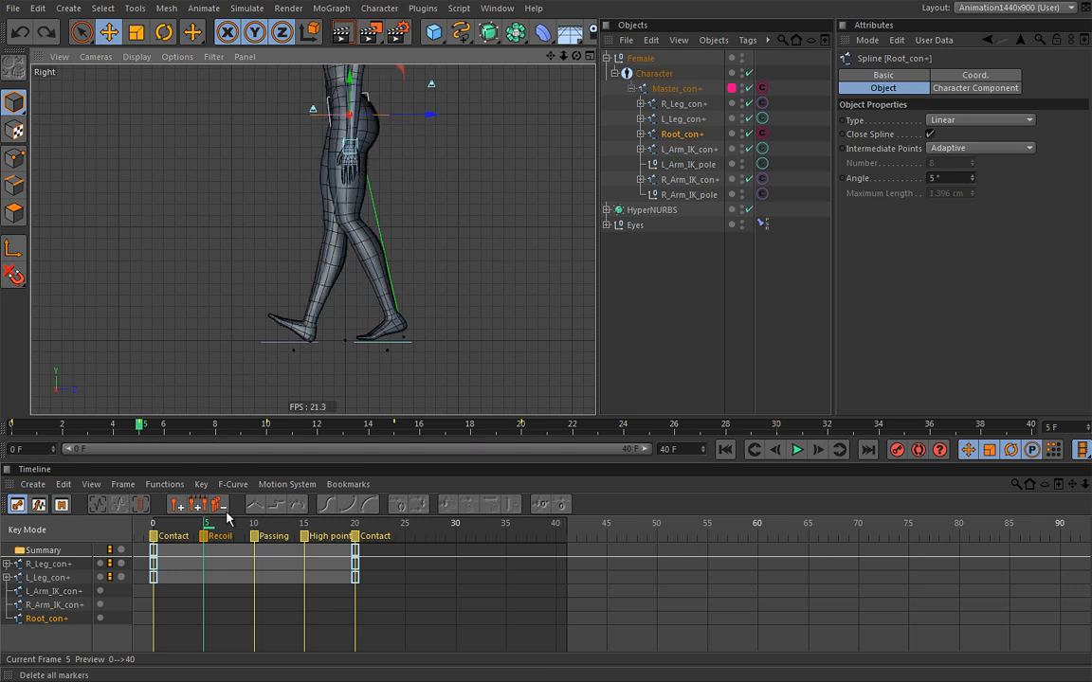
pyautogui.moveTo(207, 524); pyautogui.dragTo(149, 536)
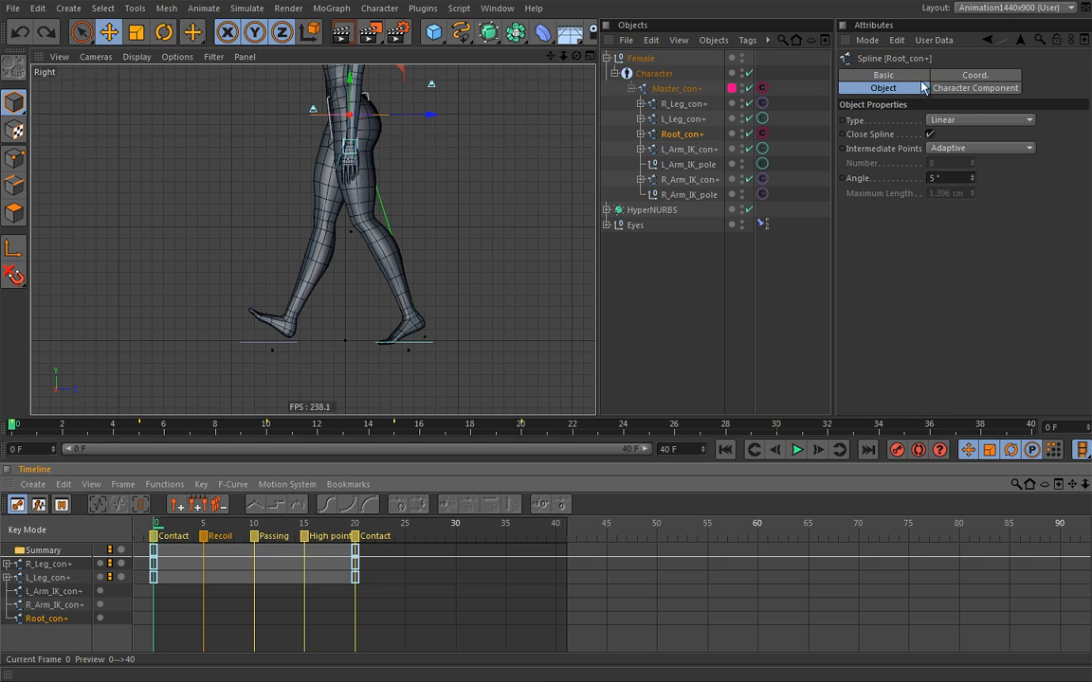
pyautogui.click(965, 76)
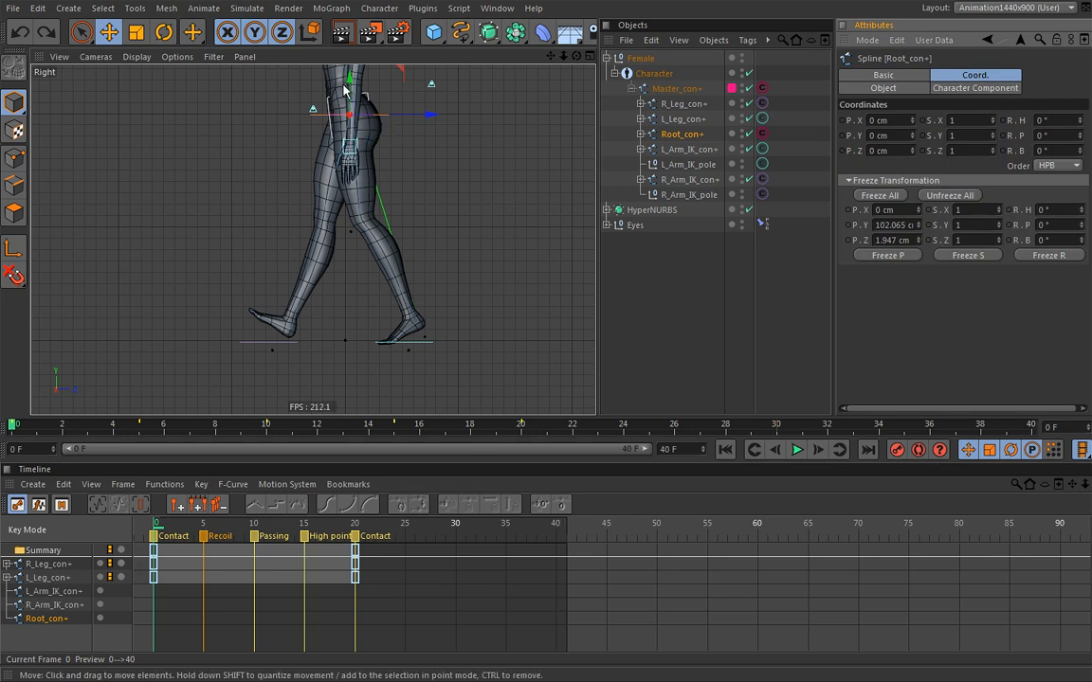
pyautogui.keyDown('ctrl'); pyautogui.click(843, 135); pyautogui.keyUp('ctrl')
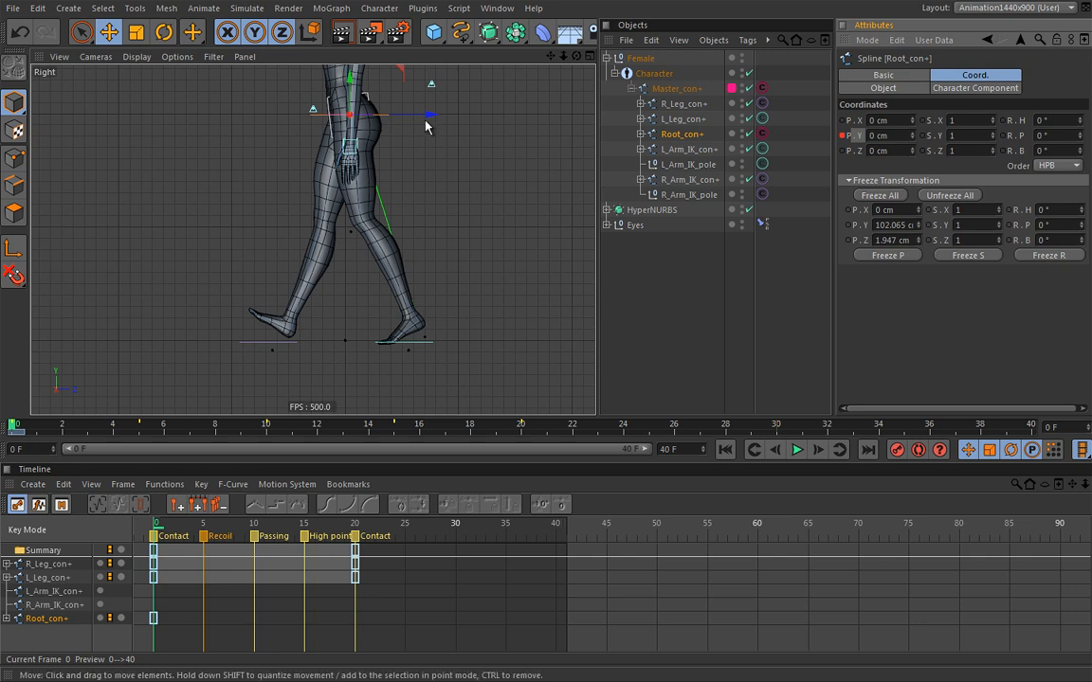
# Step: At frame 5, set the Y position of Root_con+ to -3 cm and keyframe it
pyautogui.moveTo(163, 533); pyautogui.dragTo(206, 528)
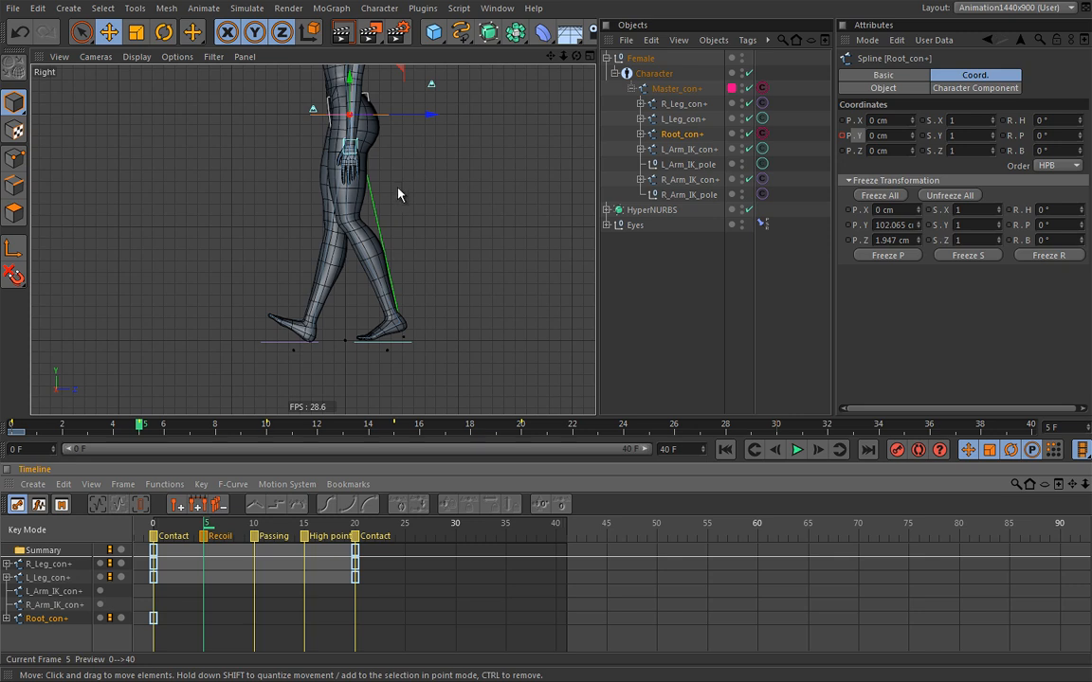
pyautogui.keyDown('alt'); pyautogui.moveTo(427, 182); pyautogui.dragTo(410, 185, button='right'); pyautogui.keyUp('alt')
pyautogui.keyDown('alt'); pyautogui.moveTo(410, 185); pyautogui.dragTo(385, 214, button='middle'); pyautogui.keyUp('alt')
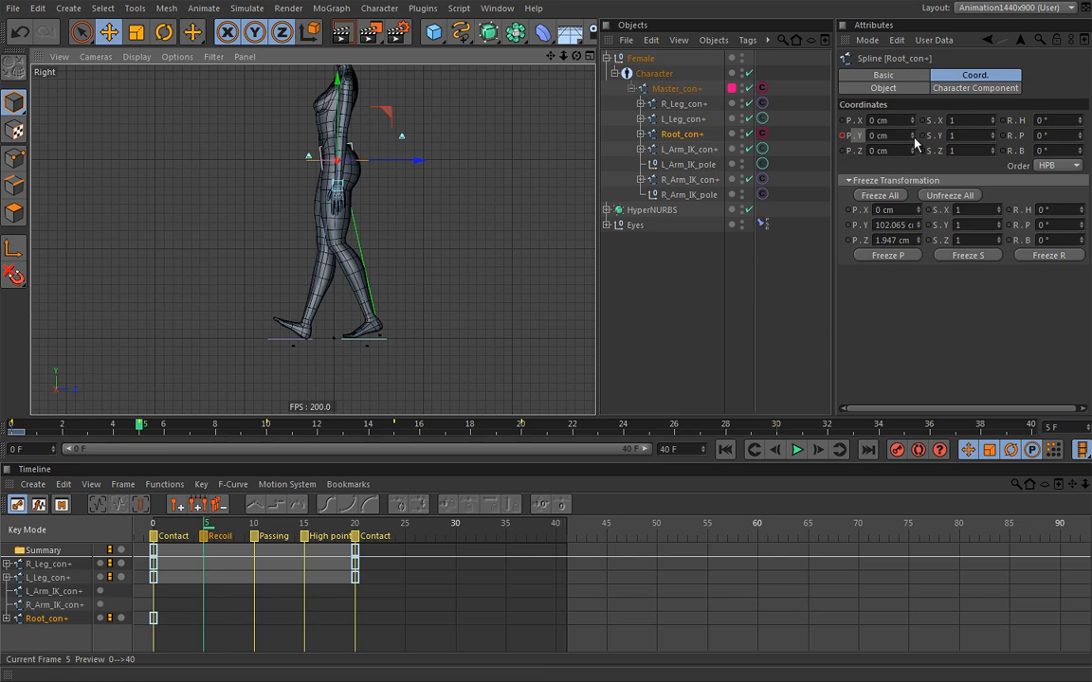
pyautogui.click(913, 139)
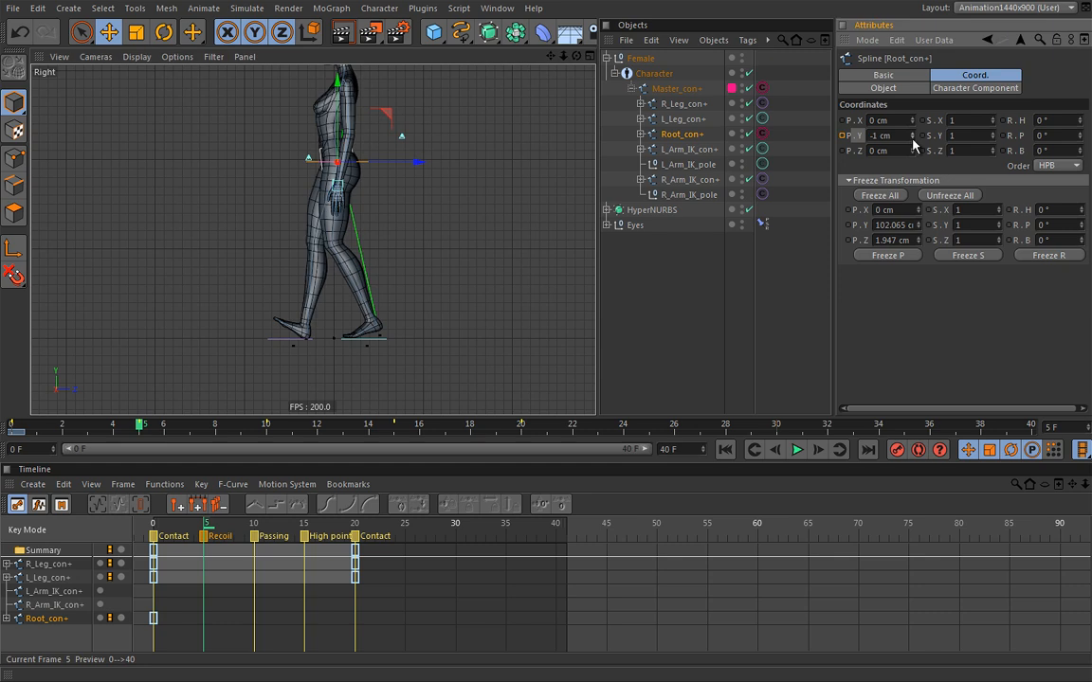
pyautogui.click(912, 140)
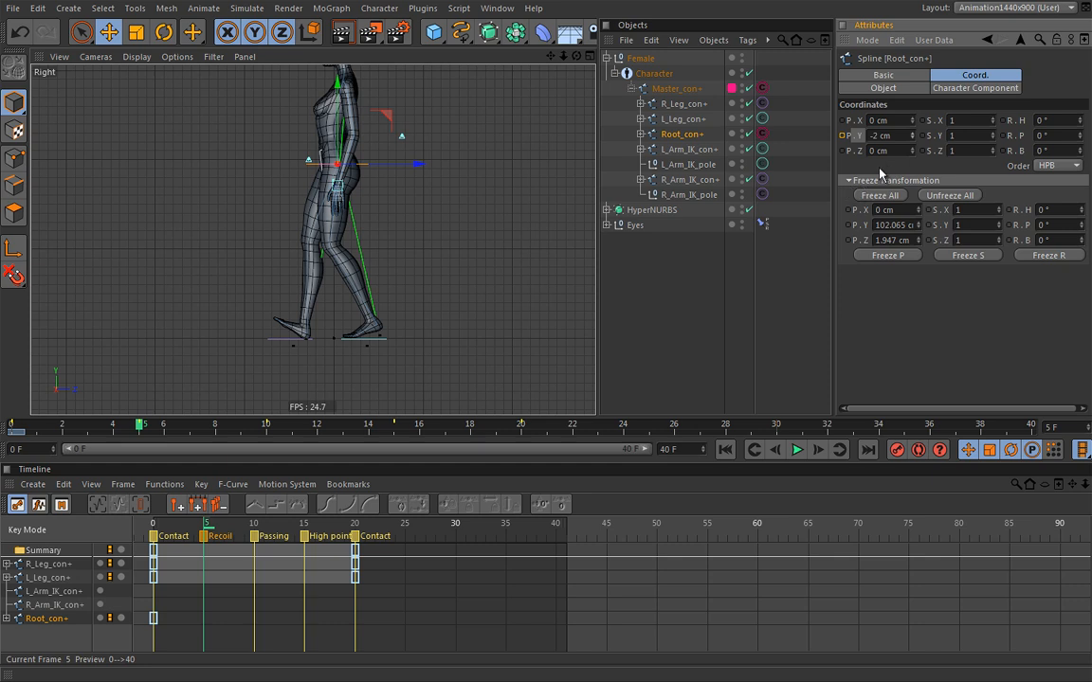
pyautogui.click(184, 523)
pyautogui.moveTo(184, 524)
pyautogui.mouseDown()
pyautogui.moveTo(166, 524)
pyautogui.moveTo(203, 520)
pyautogui.mouseUp()
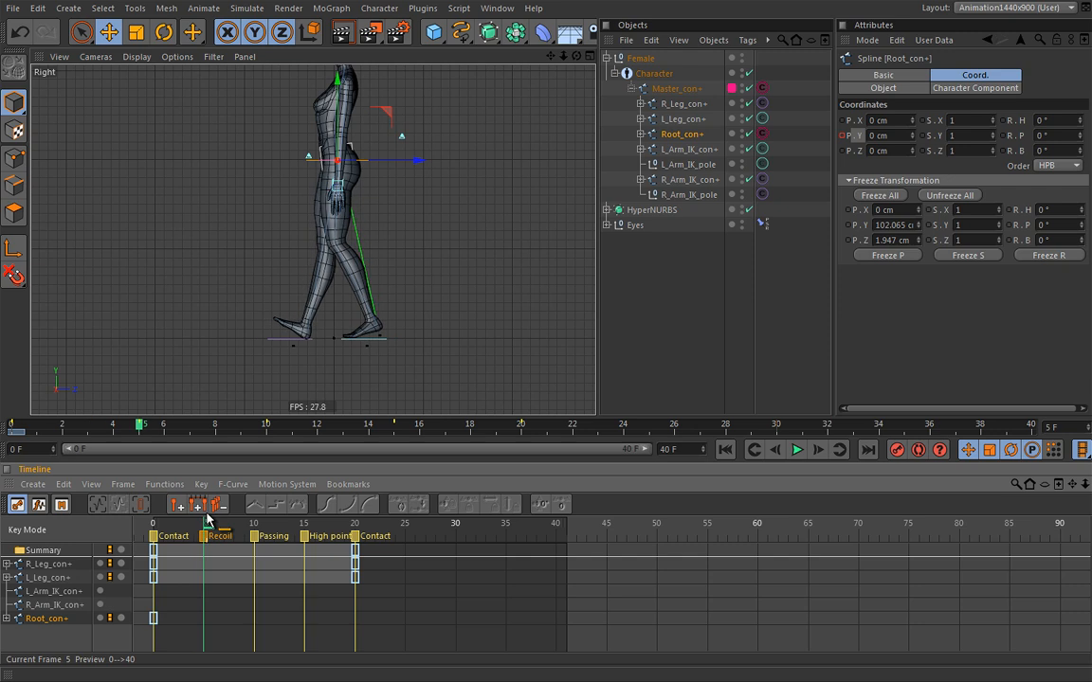
pyautogui.moveTo(912, 136); pyautogui.dragTo(840, 147)
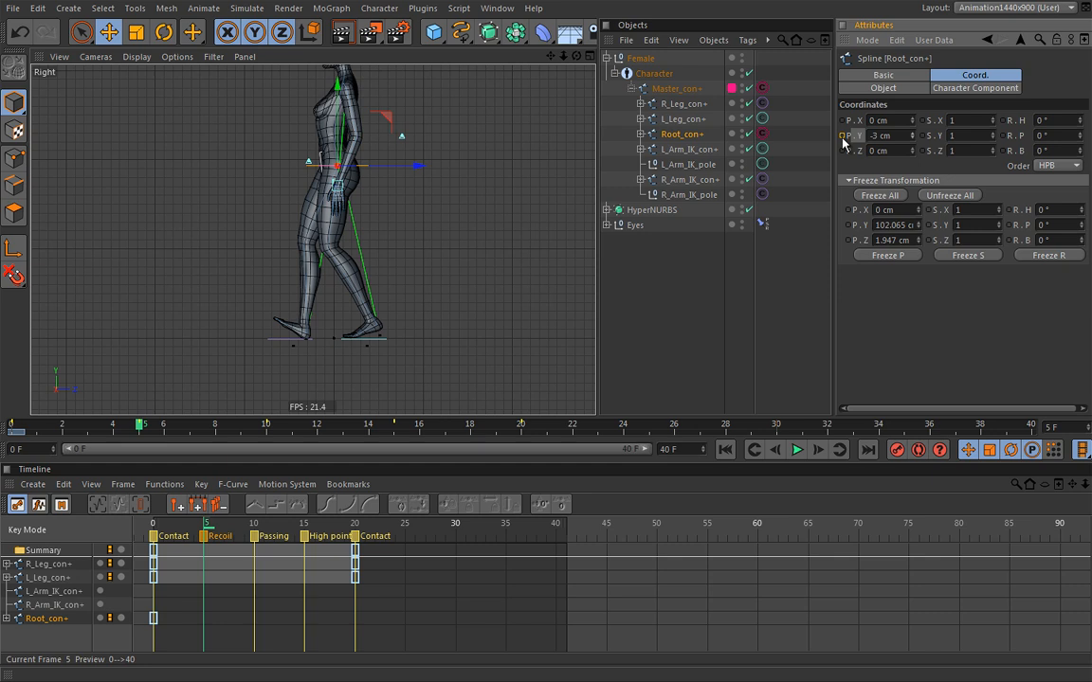
pyautogui.click(842, 136)
pyautogui.moveTo(207, 527)
pyautogui.mouseDown()
pyautogui.moveTo(165, 529)
pyautogui.moveTo(206, 529)
pyautogui.mouseUp()
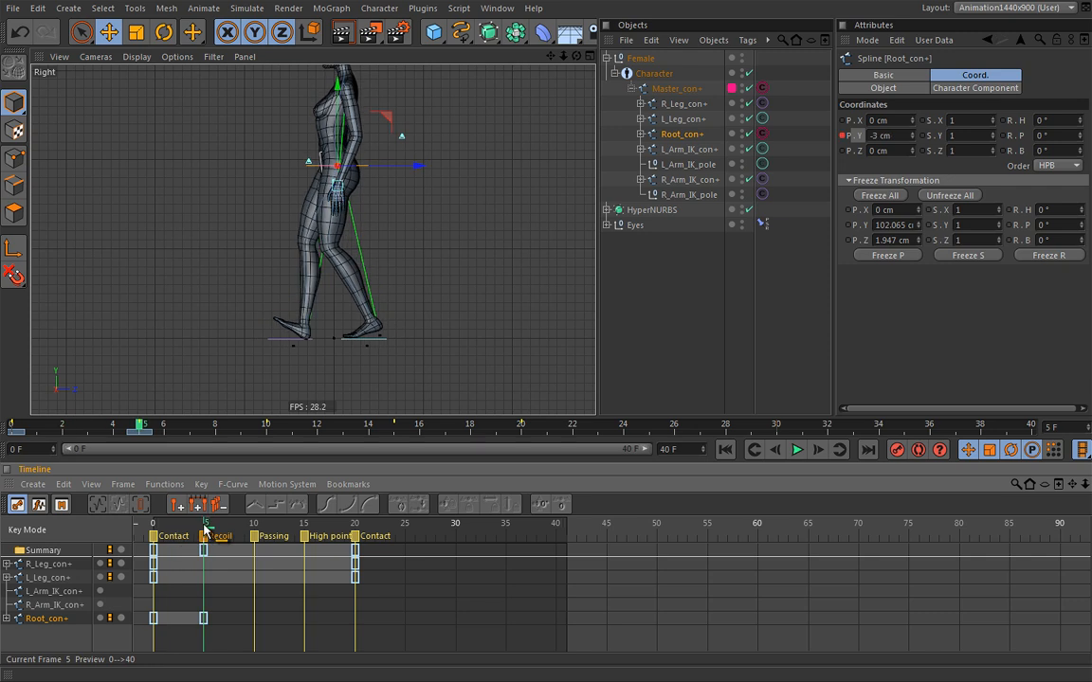
# Step: Check the Recoil marker's notes, and keyframe Heel_Lift on R_Leg_con+ at 10 % on frame 5
pyautogui.click(206, 538)
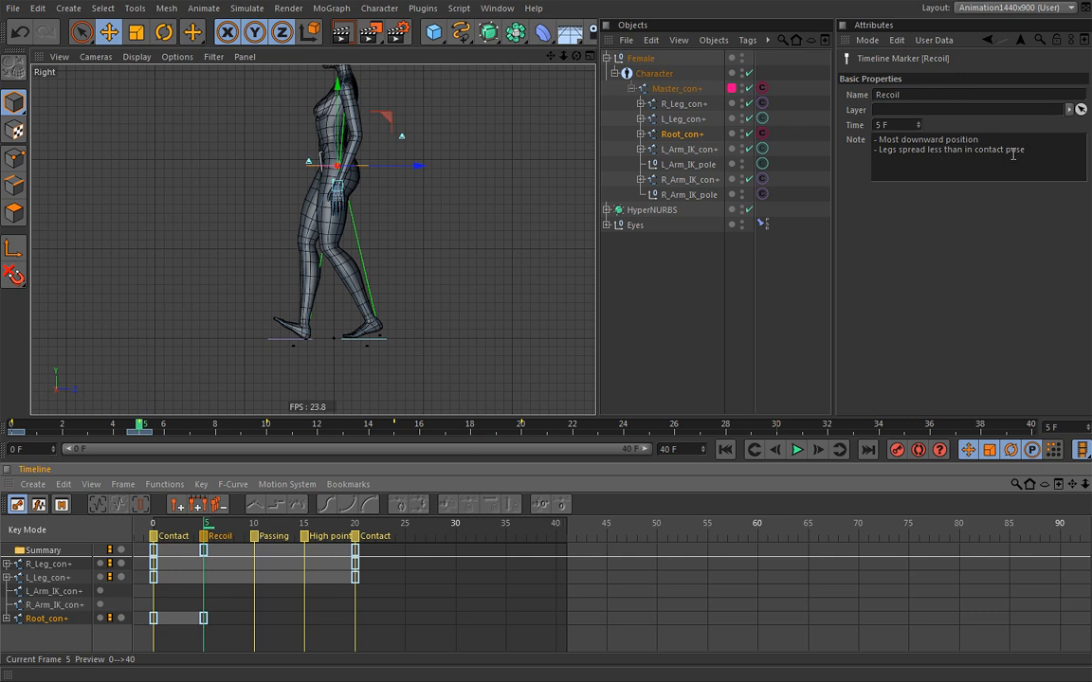
pyautogui.moveTo(206, 530)
pyautogui.mouseDown()
pyautogui.moveTo(165, 538)
pyautogui.moveTo(205, 536)
pyautogui.mouseUp()
pyautogui.click(285, 353)
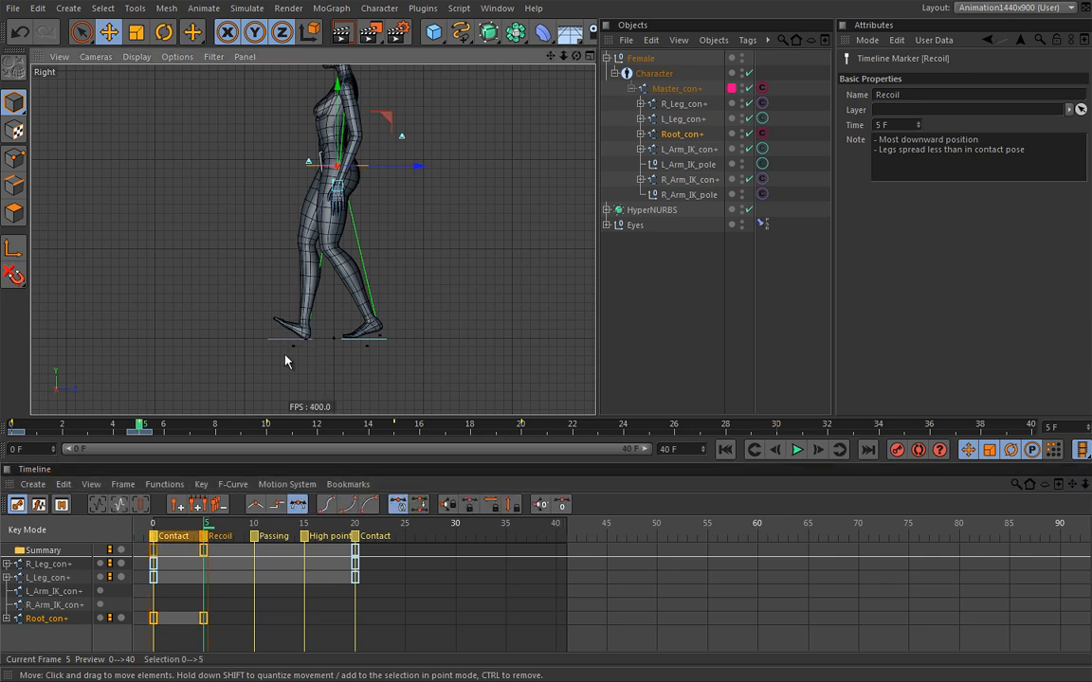
pyautogui.click(682, 104)
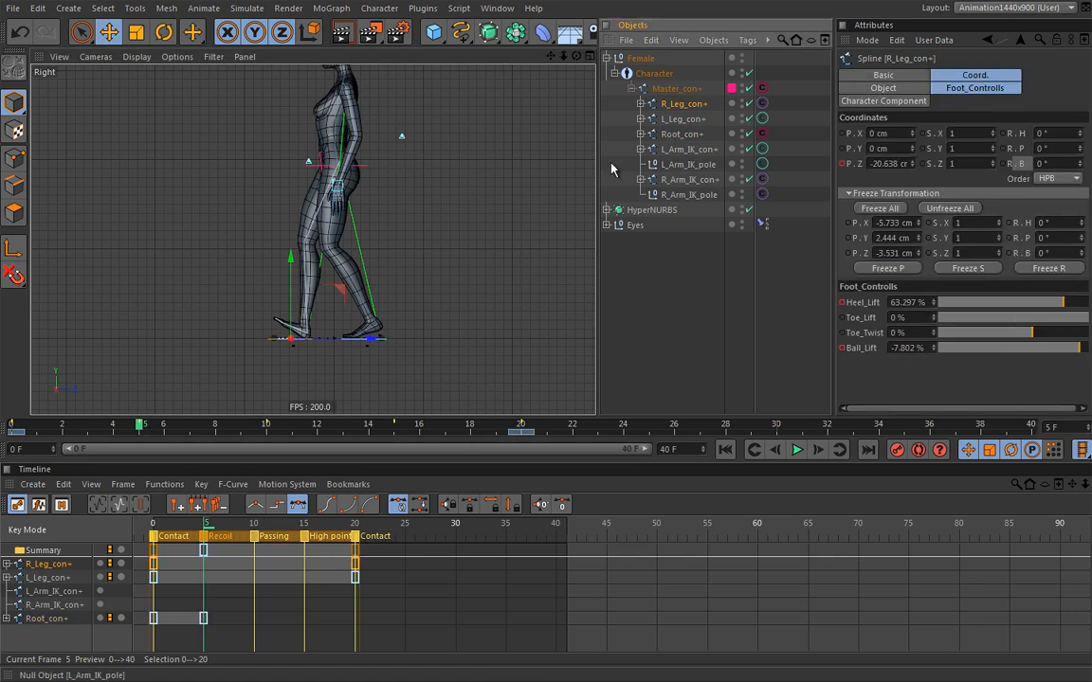
pyautogui.click(971, 88)
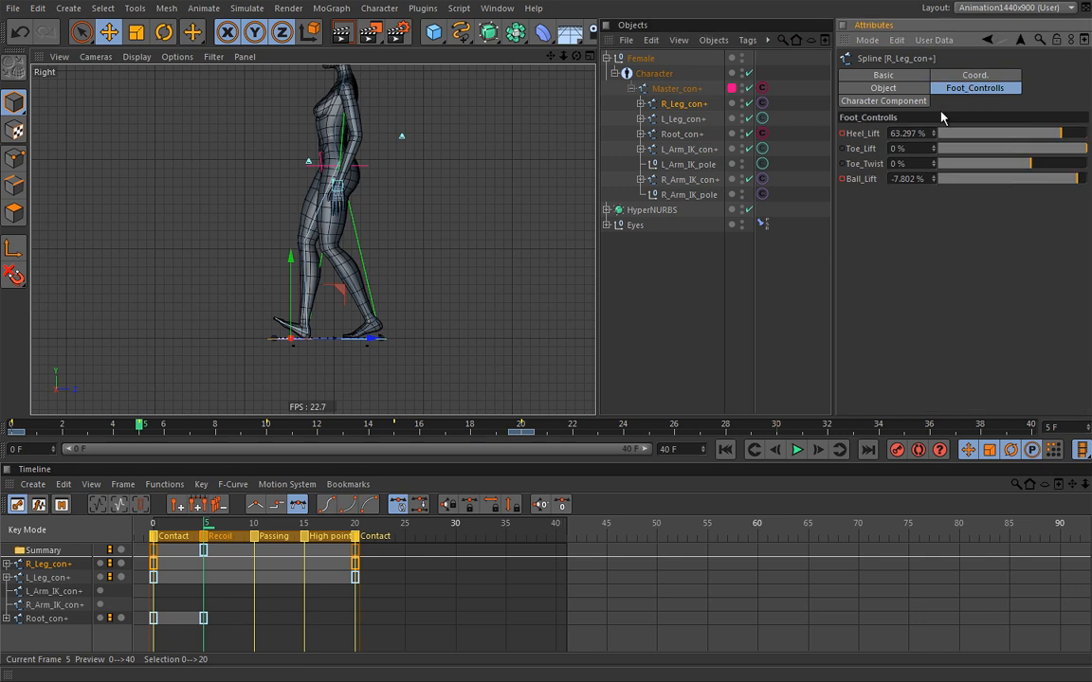
pyautogui.click(1041, 133)
pyautogui.moveTo(1041, 138); pyautogui.dragTo(1020, 136)
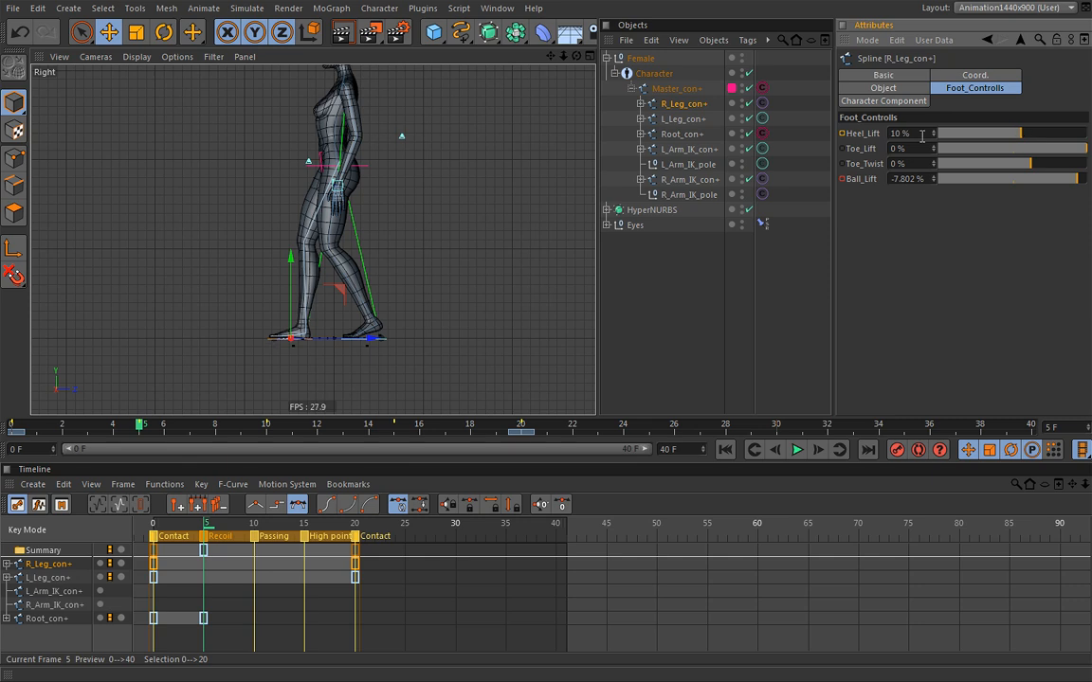
pyautogui.click(842, 133)
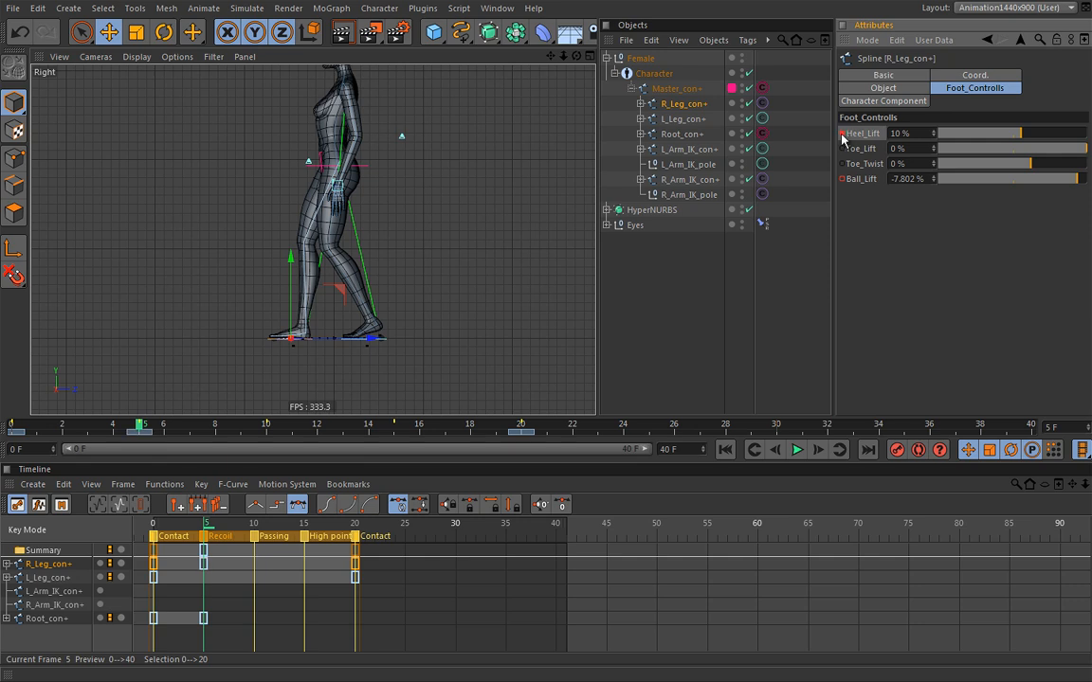
pyautogui.moveTo(206, 527); pyautogui.dragTo(152, 533)
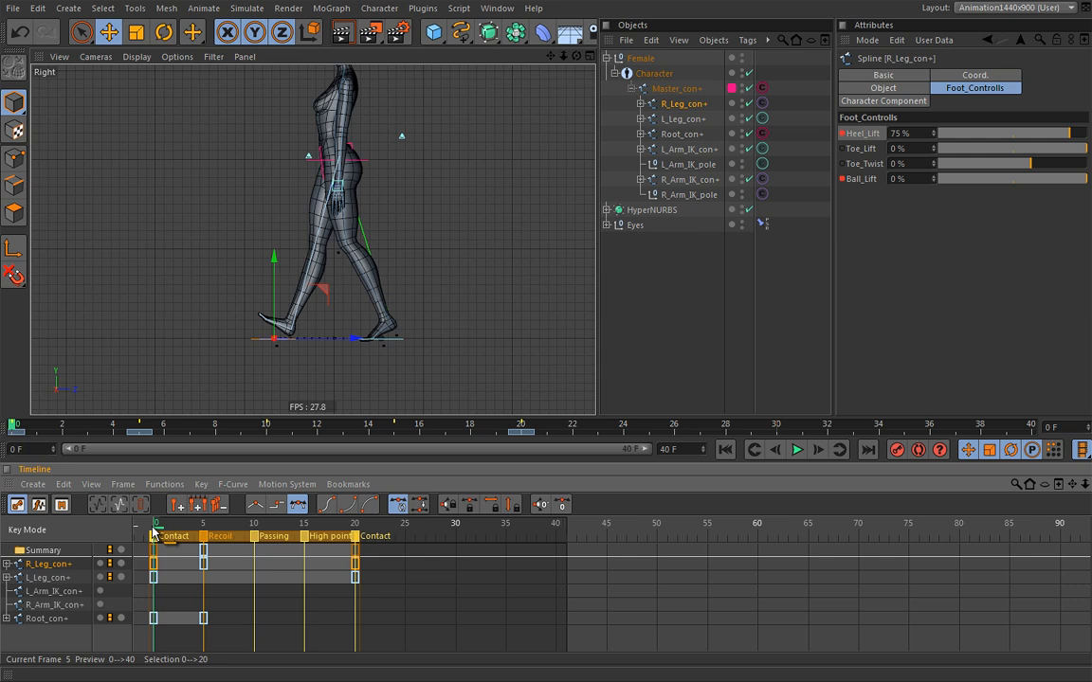
pyautogui.moveTo(152, 533); pyautogui.dragTo(204, 529)
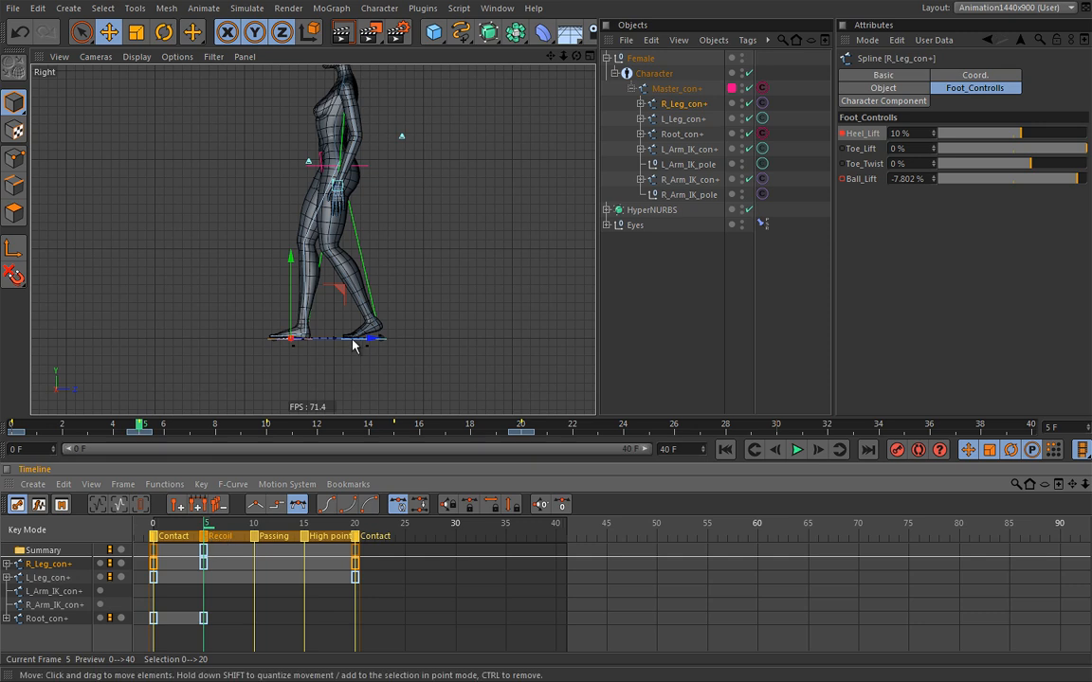
# Step: Read the notes of the Passing marker, and keyframe the Y position of L_Leg_con+ at 0 cm on frame 0
pyautogui.moveTo(207, 527); pyautogui.dragTo(254, 530)
pyautogui.click(253, 536)
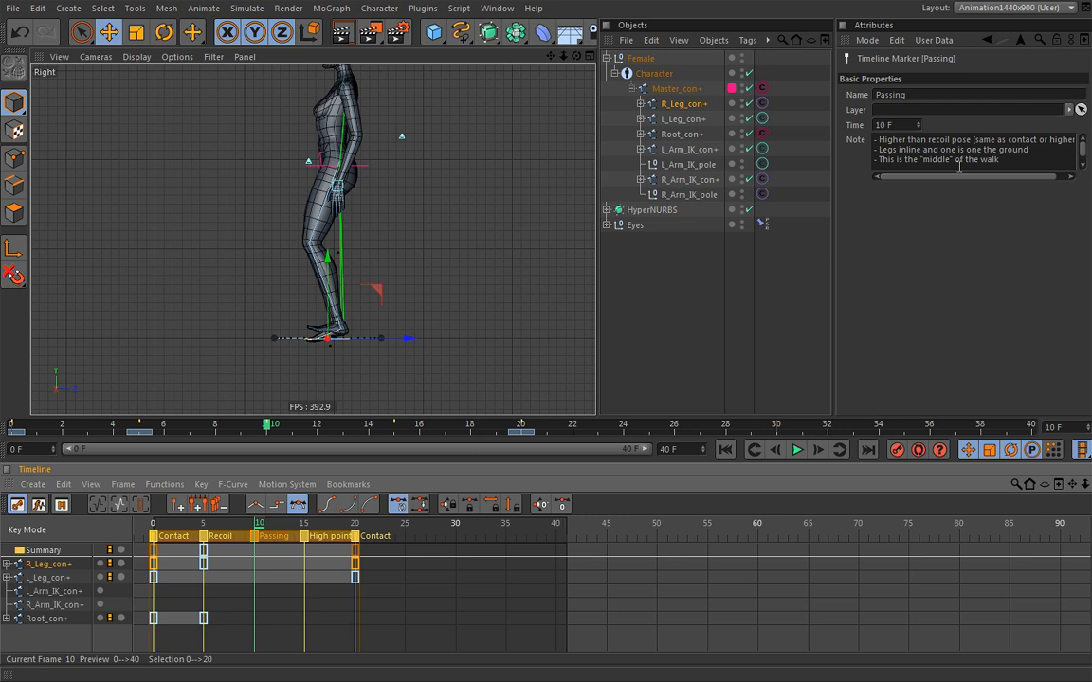
pyautogui.moveTo(257, 524); pyautogui.dragTo(205, 534)
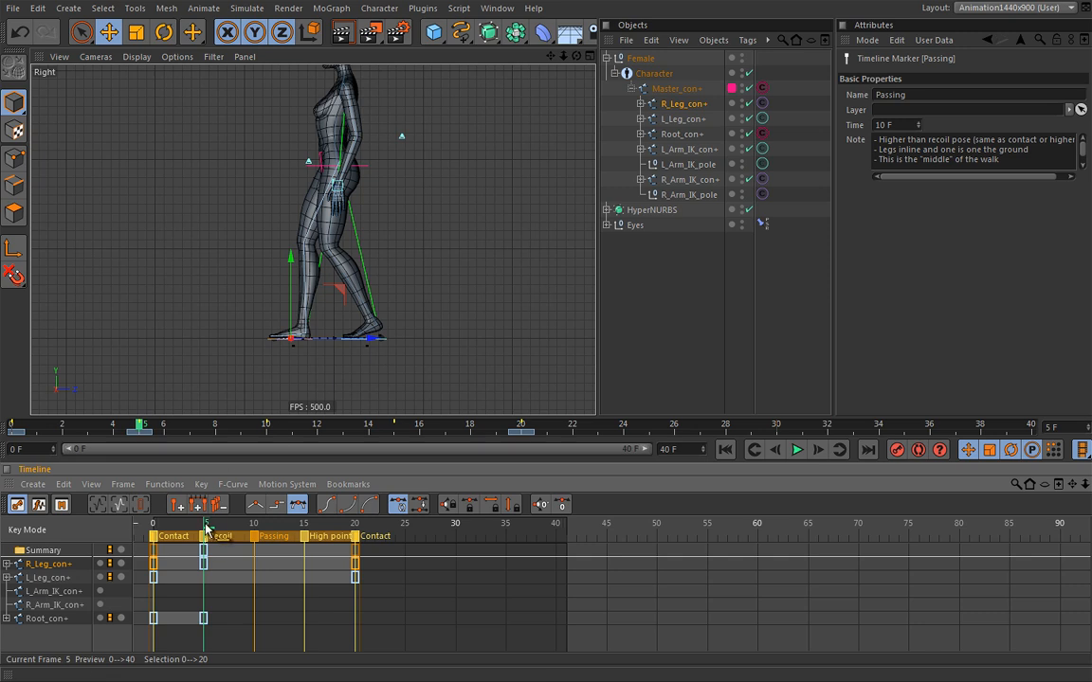
pyautogui.moveTo(203, 526)
pyautogui.mouseDown()
pyautogui.moveTo(151, 534)
pyautogui.moveTo(256, 529)
pyautogui.moveTo(150, 529)
pyautogui.mouseUp()
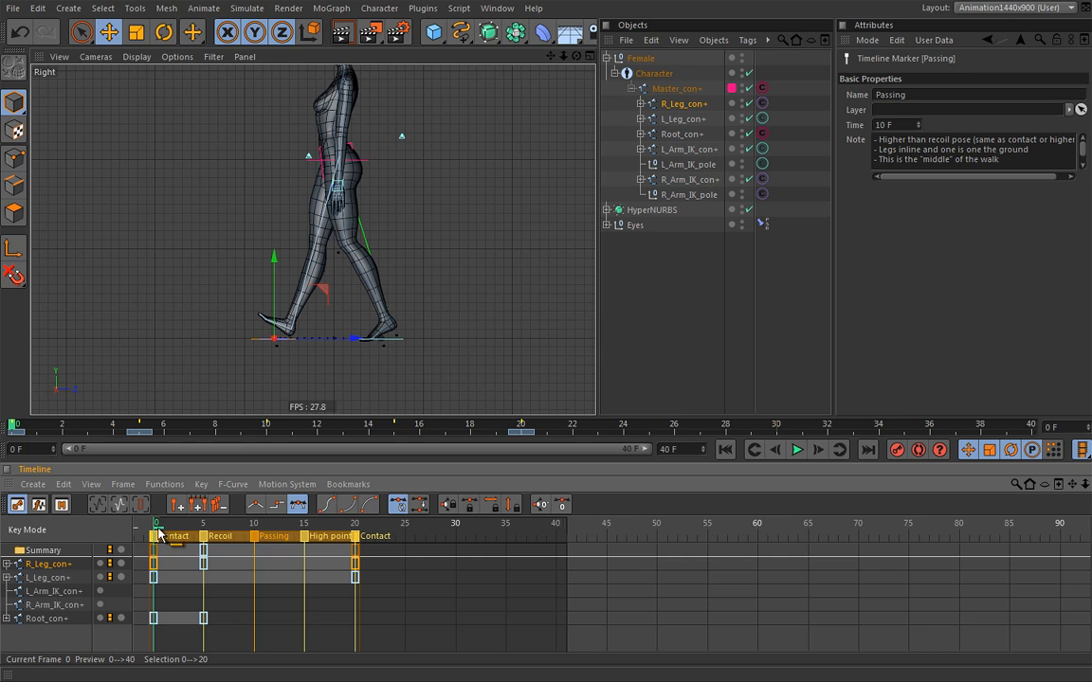
pyautogui.moveTo(153, 526)
pyautogui.mouseDown()
pyautogui.moveTo(241, 521)
pyautogui.moveTo(153, 537)
pyautogui.mouseUp()
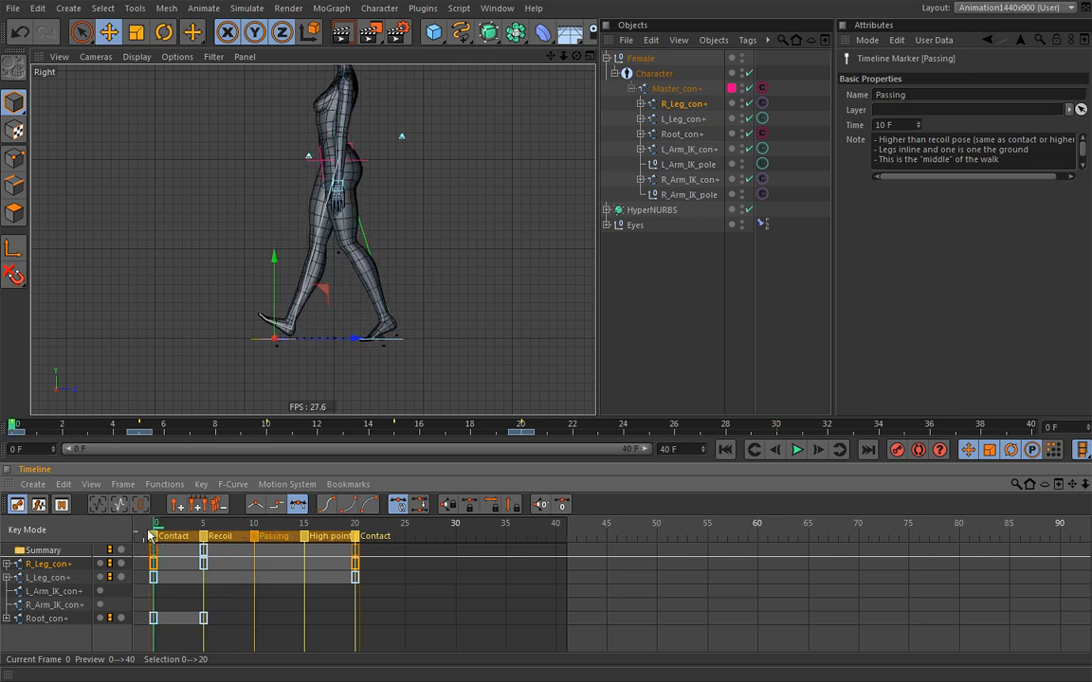
pyautogui.click(682, 119)
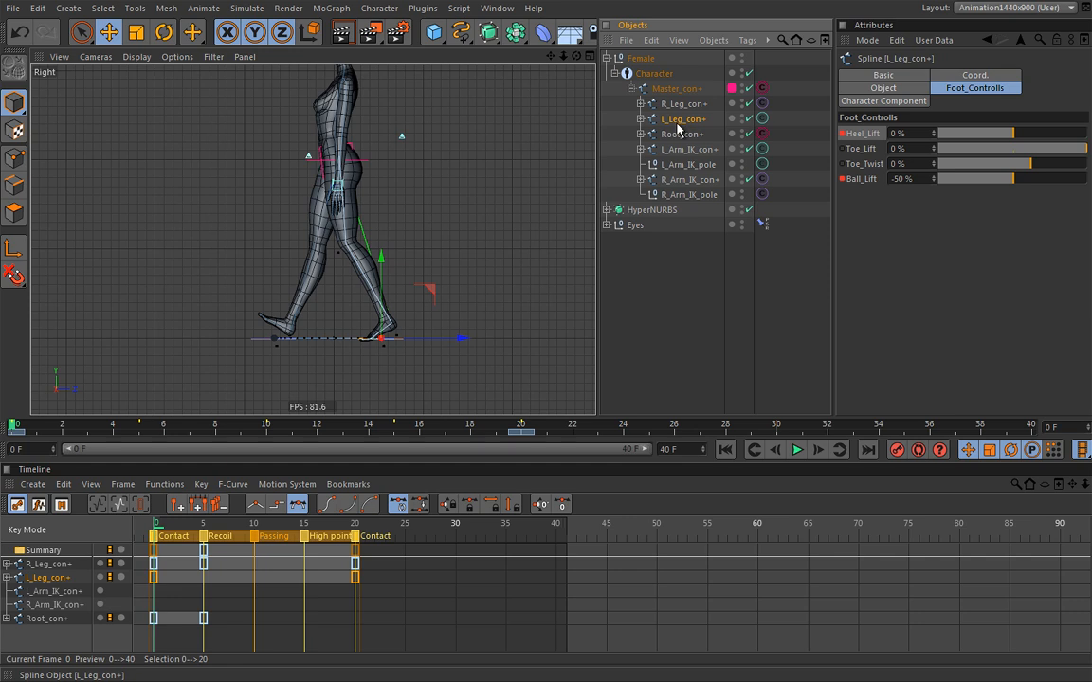
pyautogui.click(970, 76)
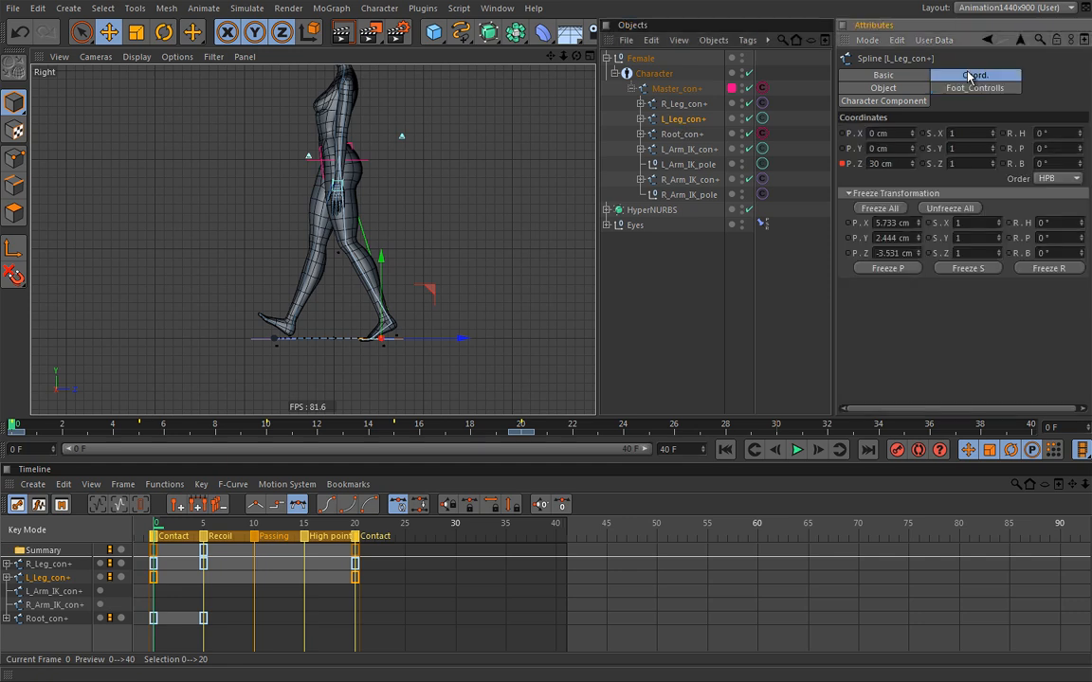
pyautogui.click(842, 149)
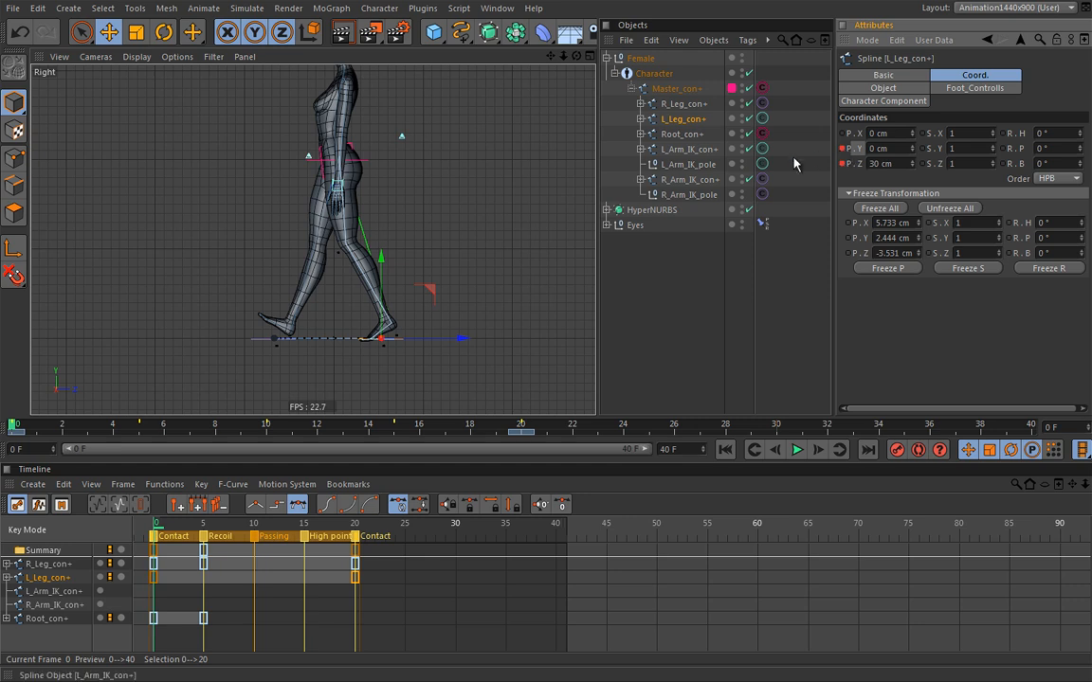
# Step: At frame 10, raise L_Leg_con+ to a Y position of 10 cm and keyframe it
pyautogui.click(208, 524)
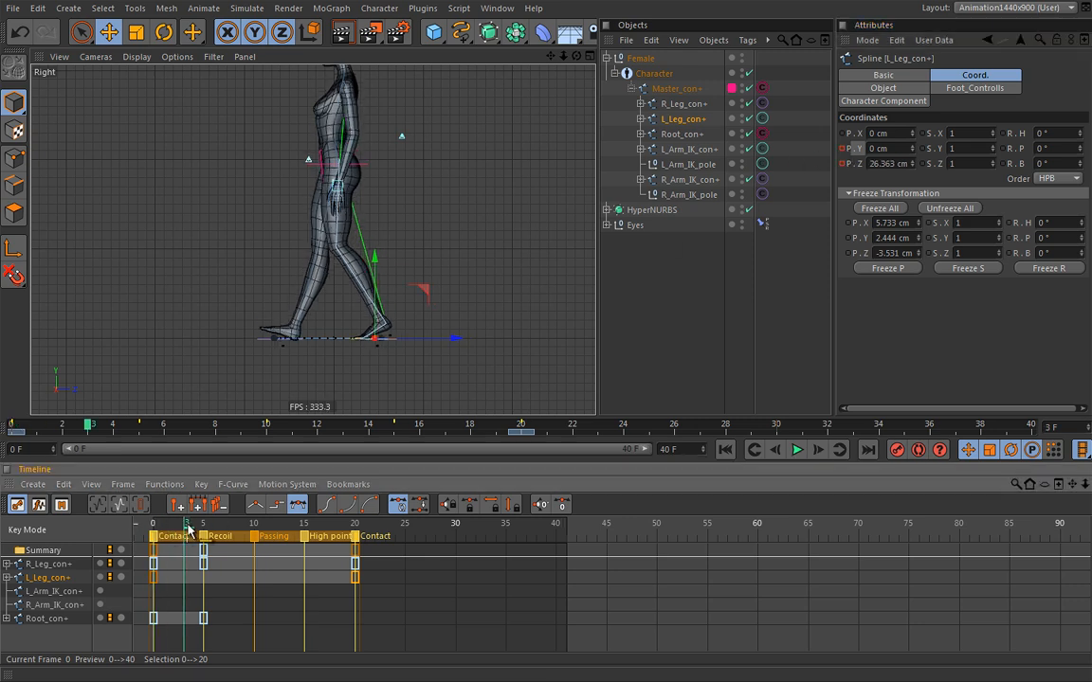
pyautogui.moveTo(208, 525); pyautogui.dragTo(254, 525)
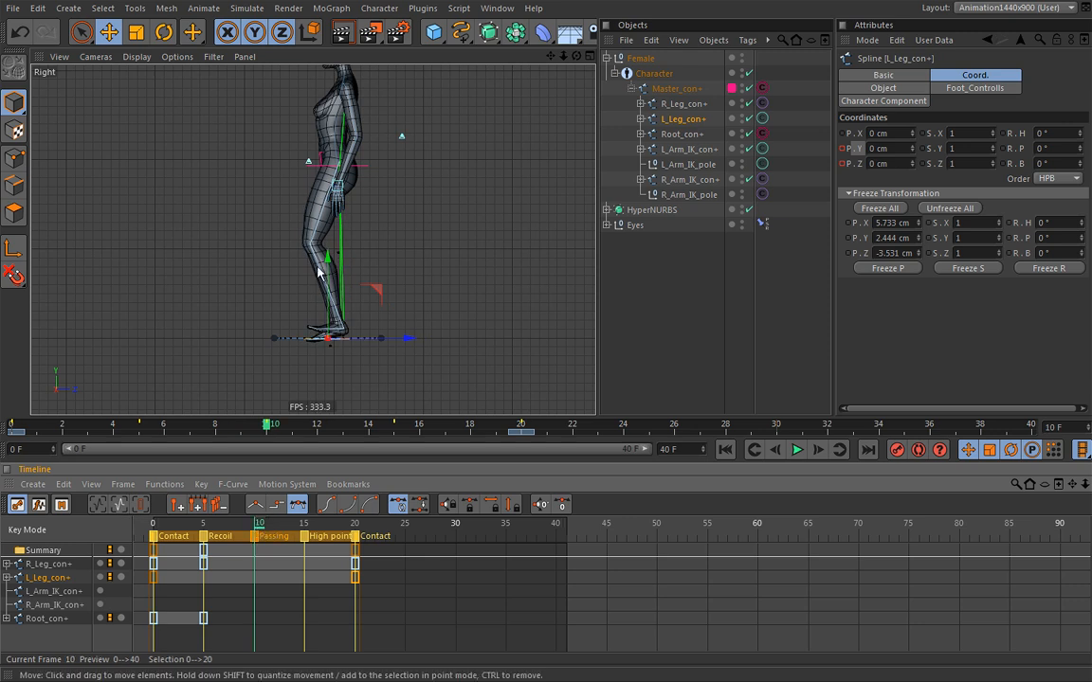
pyautogui.moveTo(327, 261); pyautogui.dragTo(329, 254)
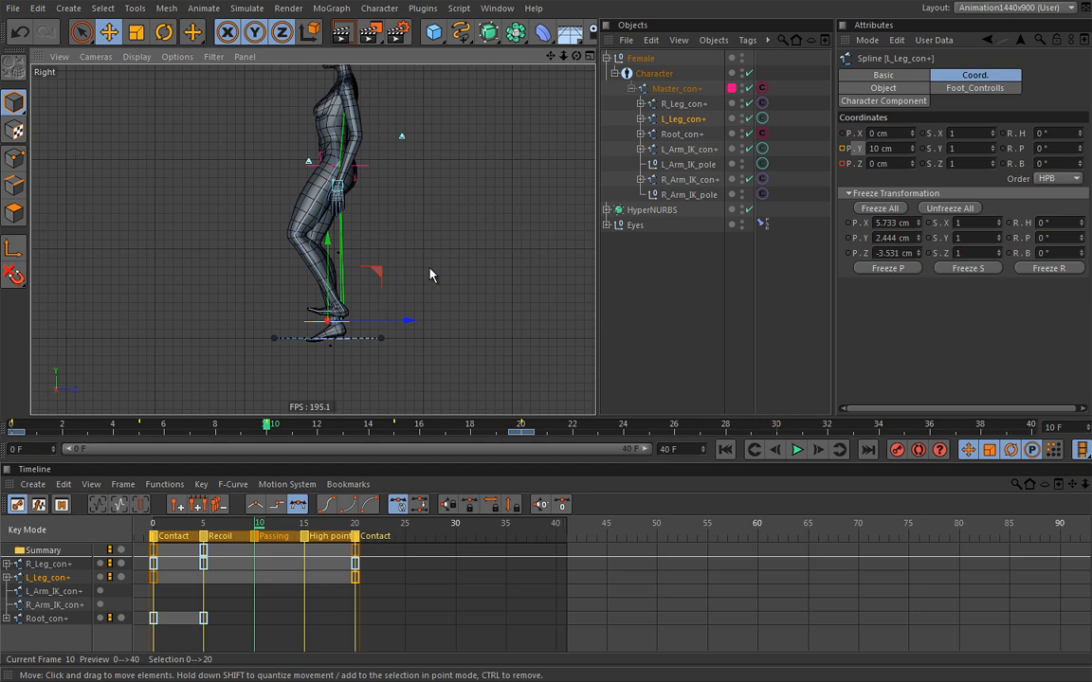
pyautogui.click(842, 149)
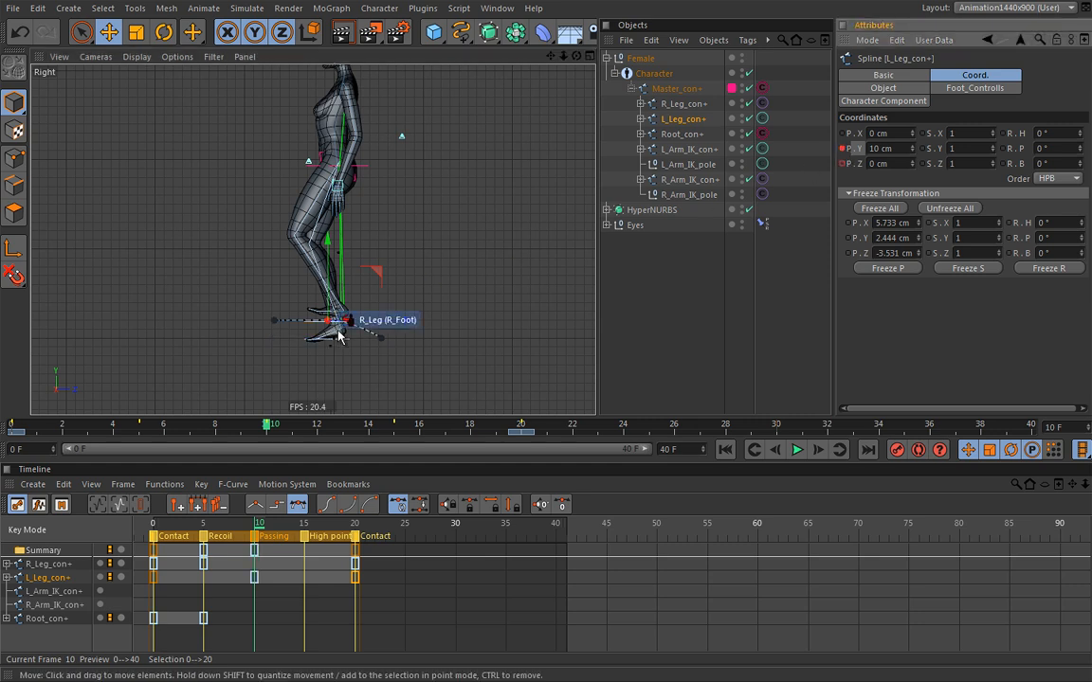
# Step: At frame 20, set the Y position of L_Leg_con+ to 0 cm, keyframe it, and scrub through the motion
pyautogui.click(268, 527)
pyautogui.moveTo(268, 531); pyautogui.dragTo(358, 527)
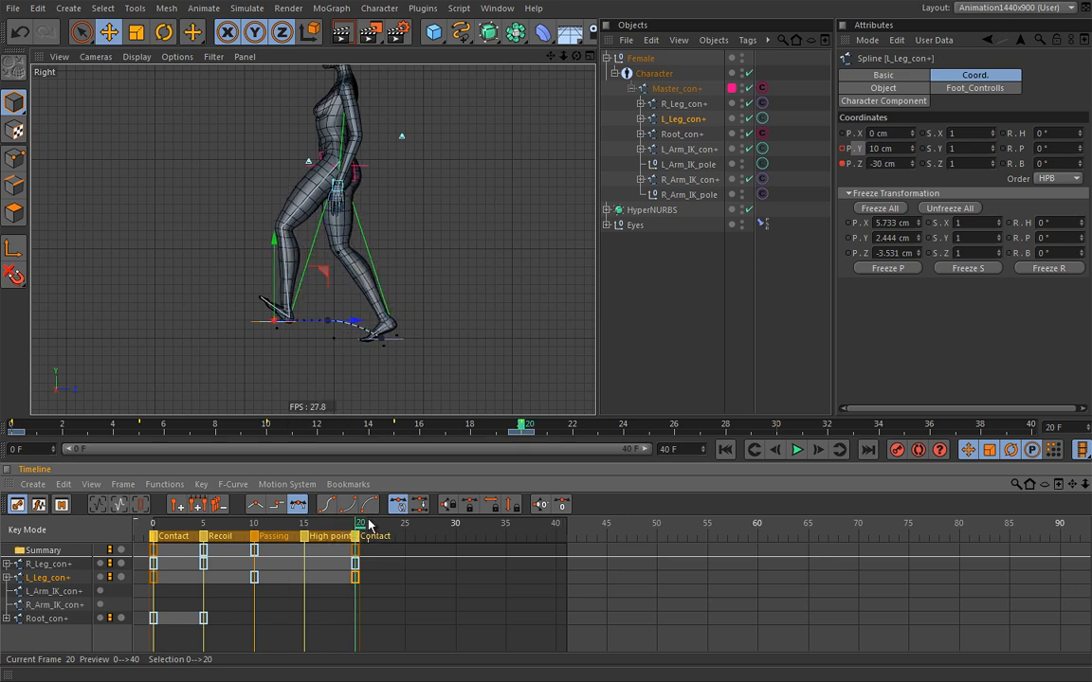
pyautogui.click(899, 149)
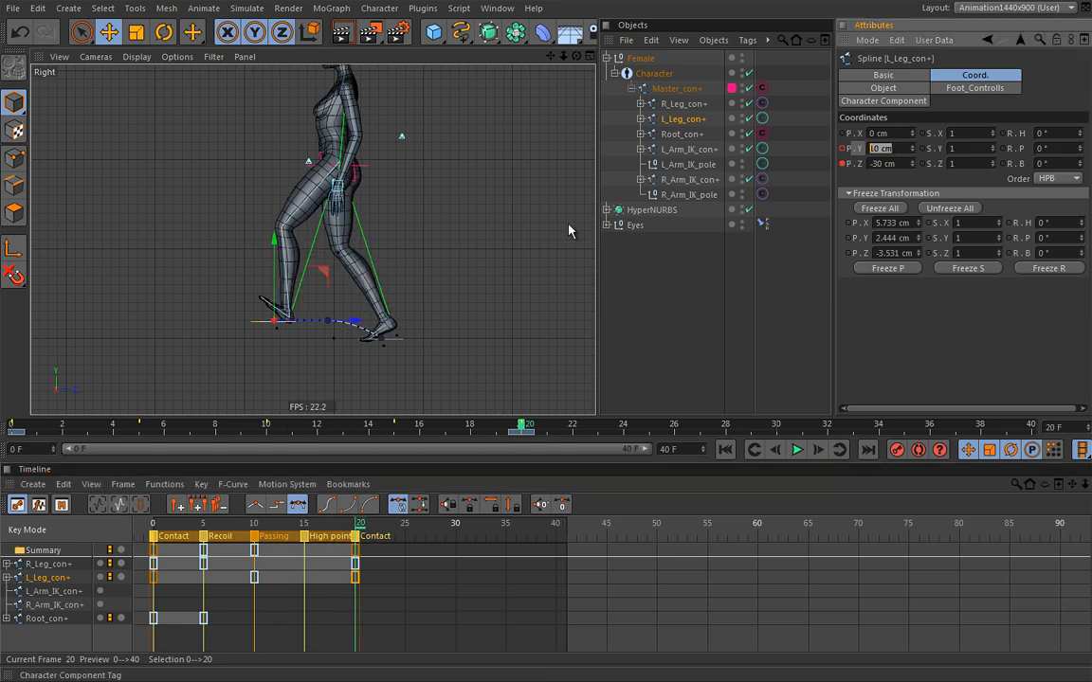
pyautogui.click(371, 536)
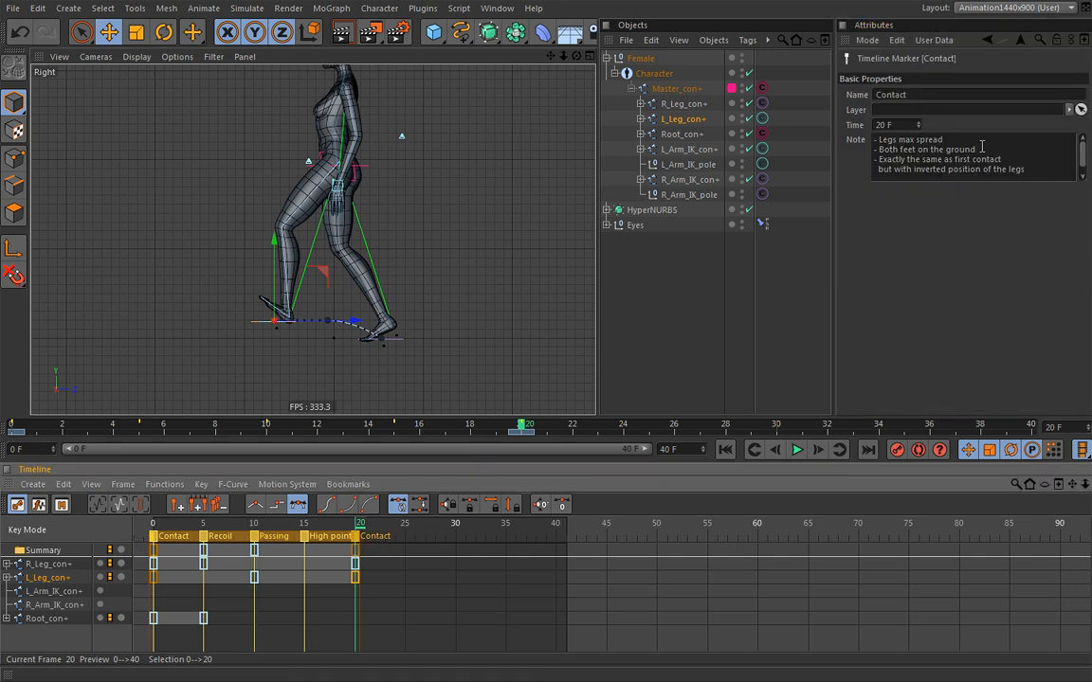
pyautogui.click(686, 120)
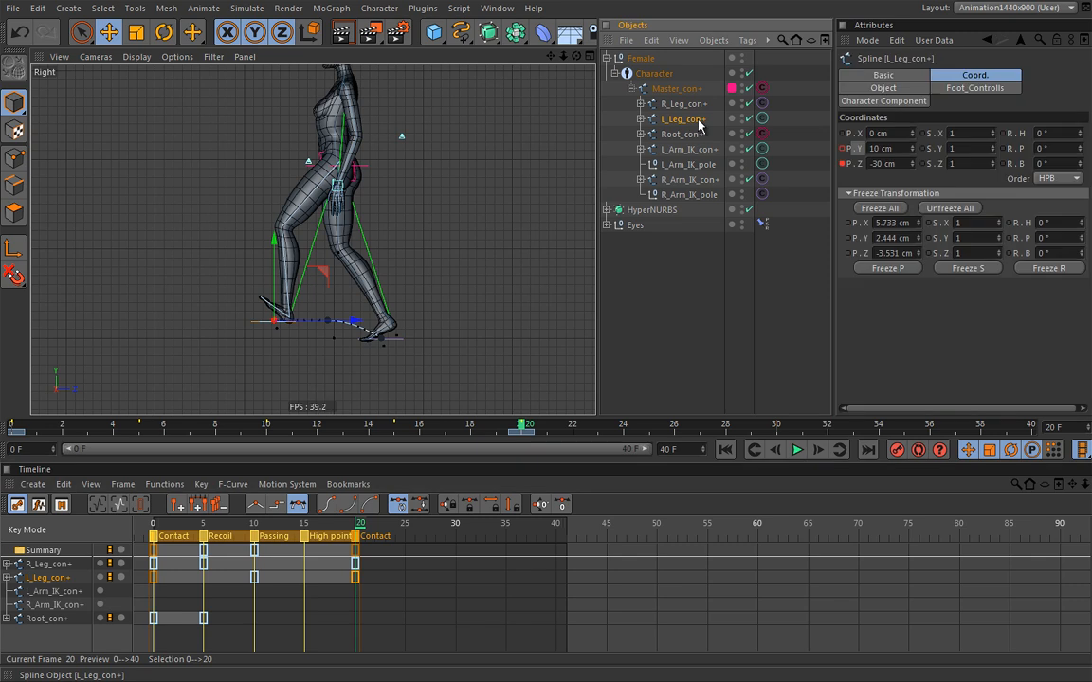
pyautogui.moveTo(914, 150); pyautogui.dragTo(895, 152)
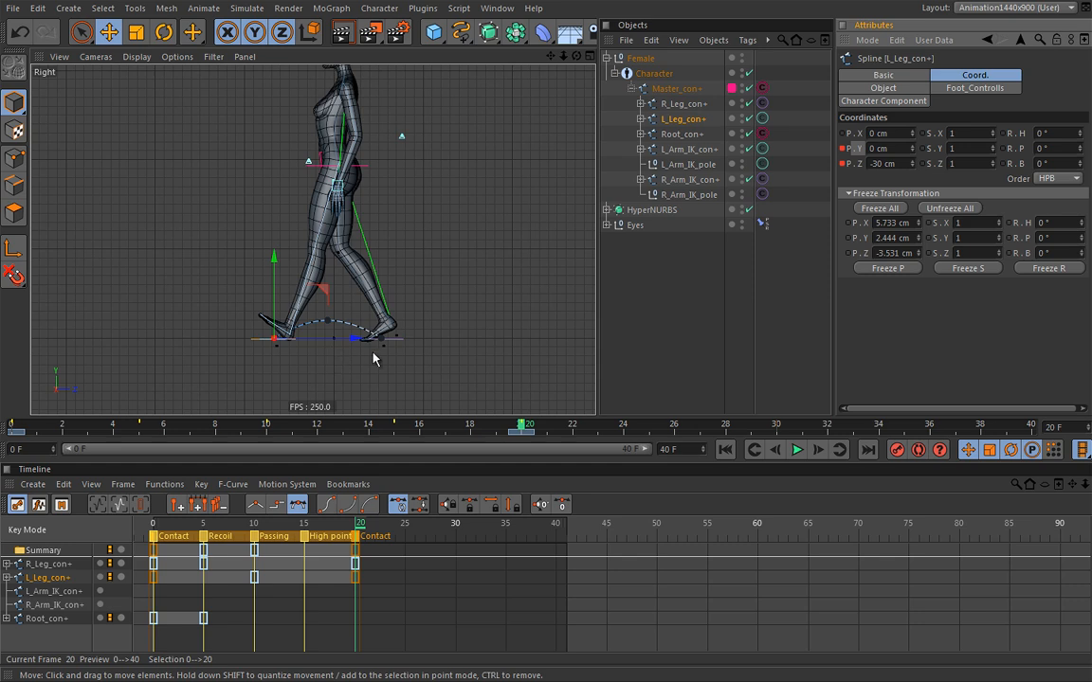
pyautogui.moveTo(354, 524)
pyautogui.mouseDown()
pyautogui.moveTo(147, 527)
pyautogui.moveTo(385, 523)
pyautogui.moveTo(359, 523)
pyautogui.mouseUp()
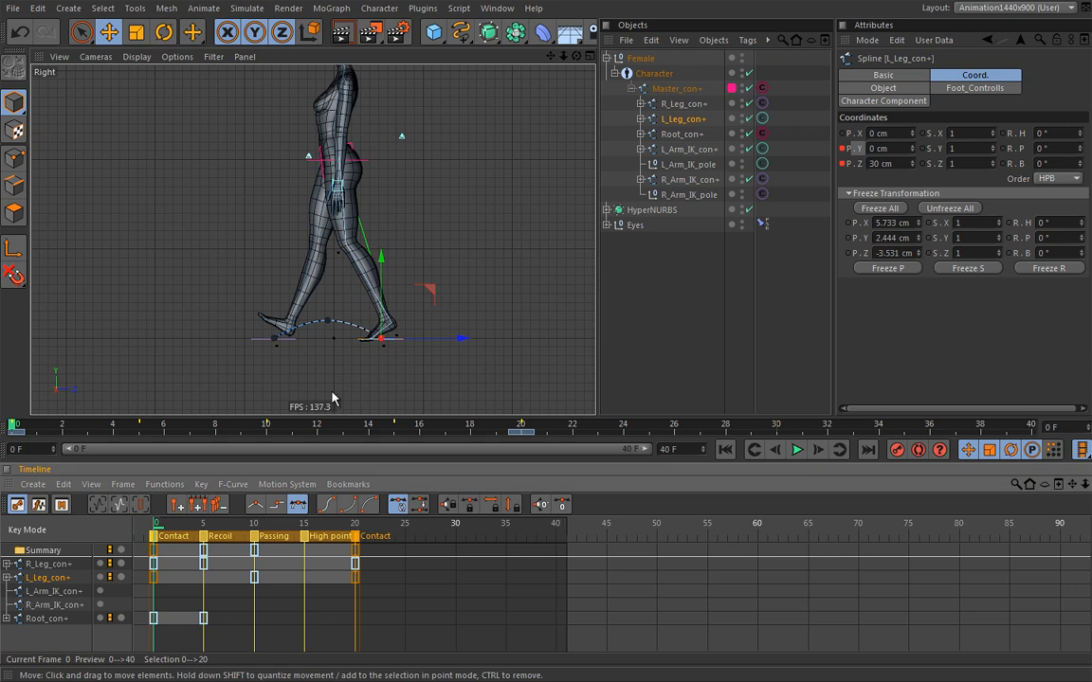
# Step: Read the High point marker's notes, and on frame 15 raise Root_con+ to a Y position of 3 cm and keyframe it
pyautogui.click(158, 525)
pyautogui.moveTo(159, 533); pyautogui.dragTo(310, 537)
pyautogui.click(310, 536)
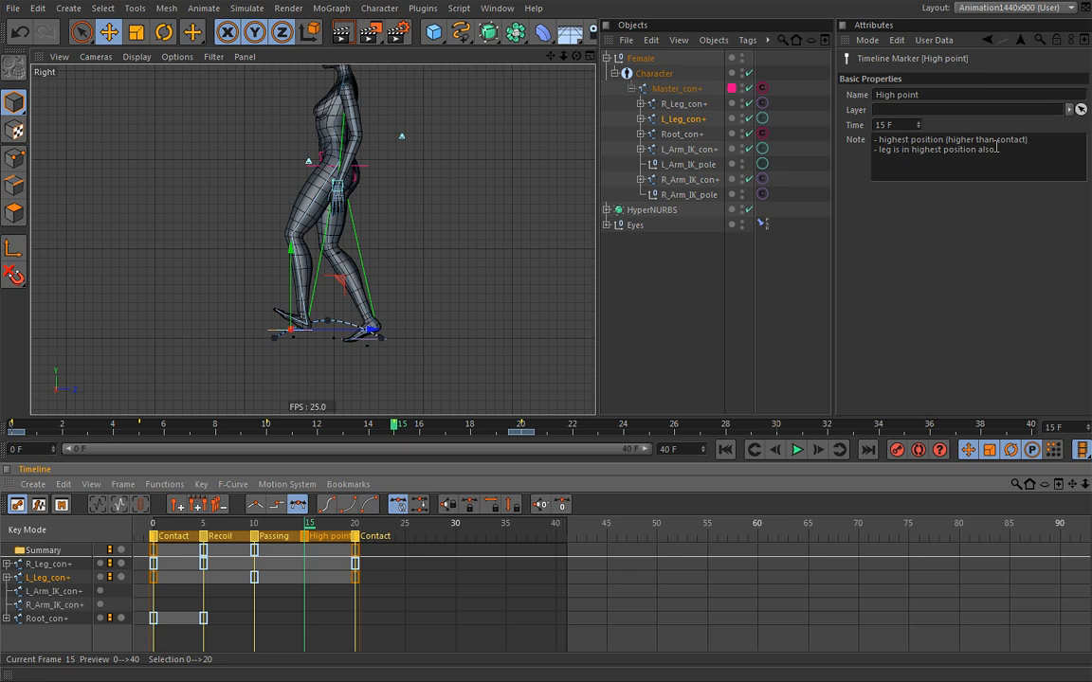
pyautogui.click(683, 133)
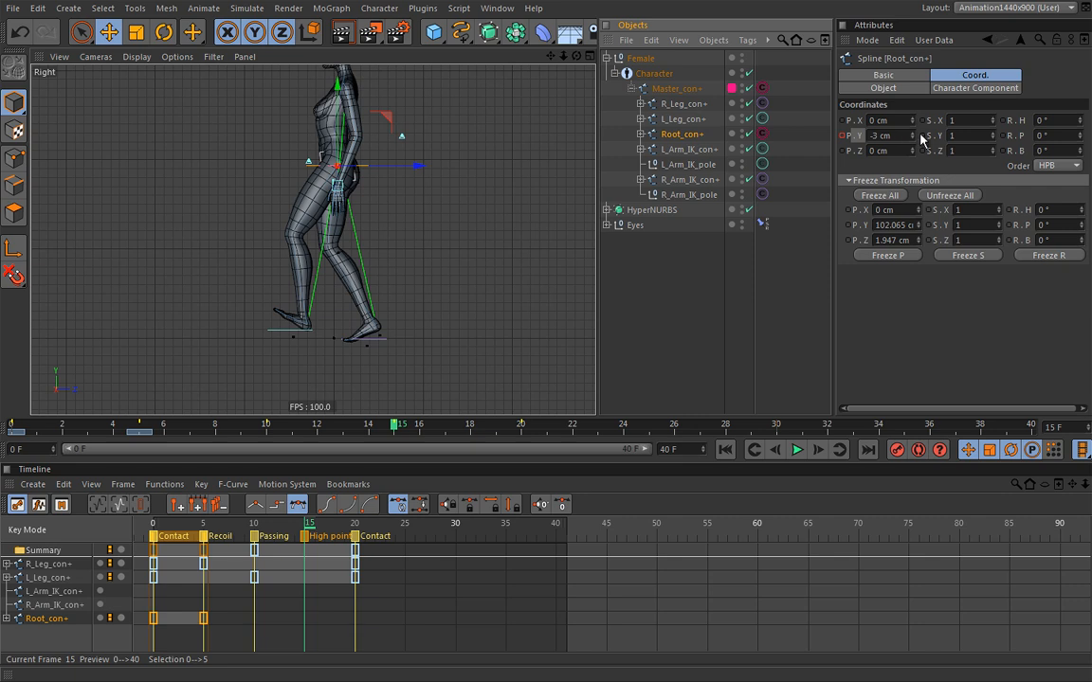
pyautogui.rightClick(914, 138)
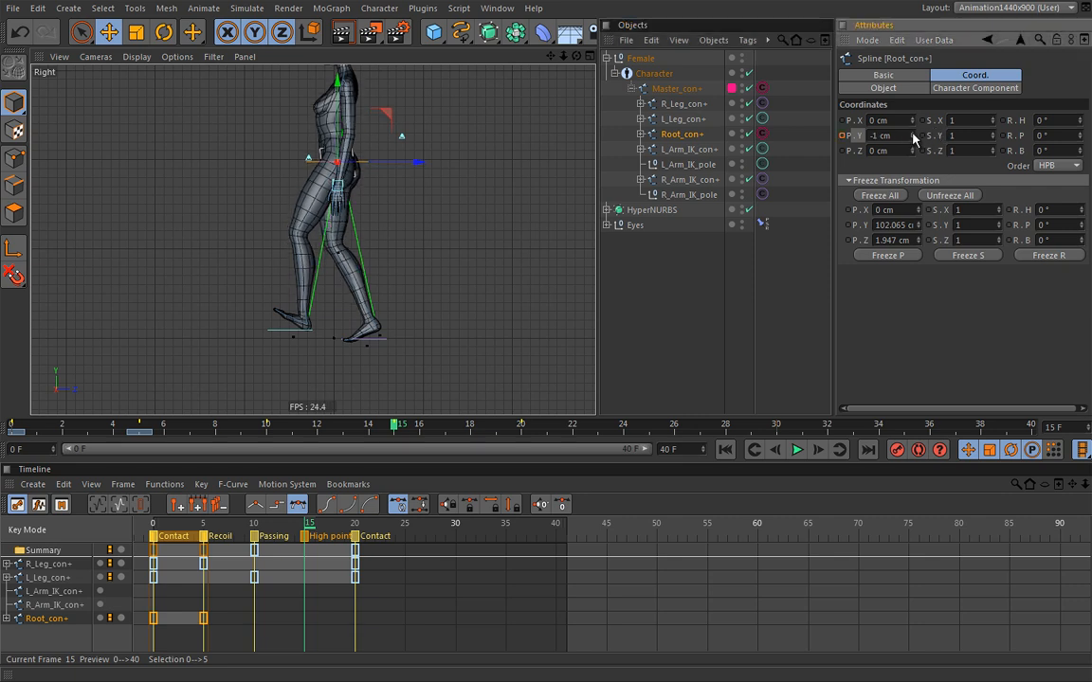
pyautogui.click(913, 135)
pyautogui.click(913, 134)
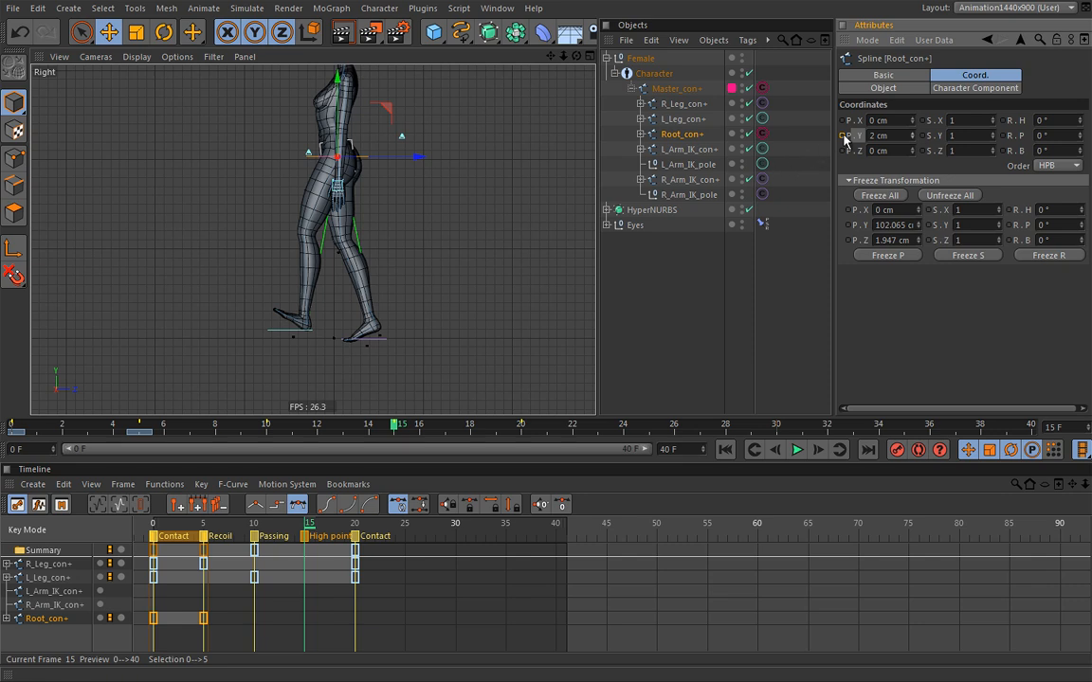
pyautogui.keyDown('ctrl'); pyautogui.click(844, 135); pyautogui.keyUp('ctrl')
pyautogui.moveTo(307, 528)
pyautogui.mouseDown()
pyautogui.moveTo(149, 537)
pyautogui.moveTo(307, 523)
pyautogui.mouseUp()
pyautogui.click(912, 133)
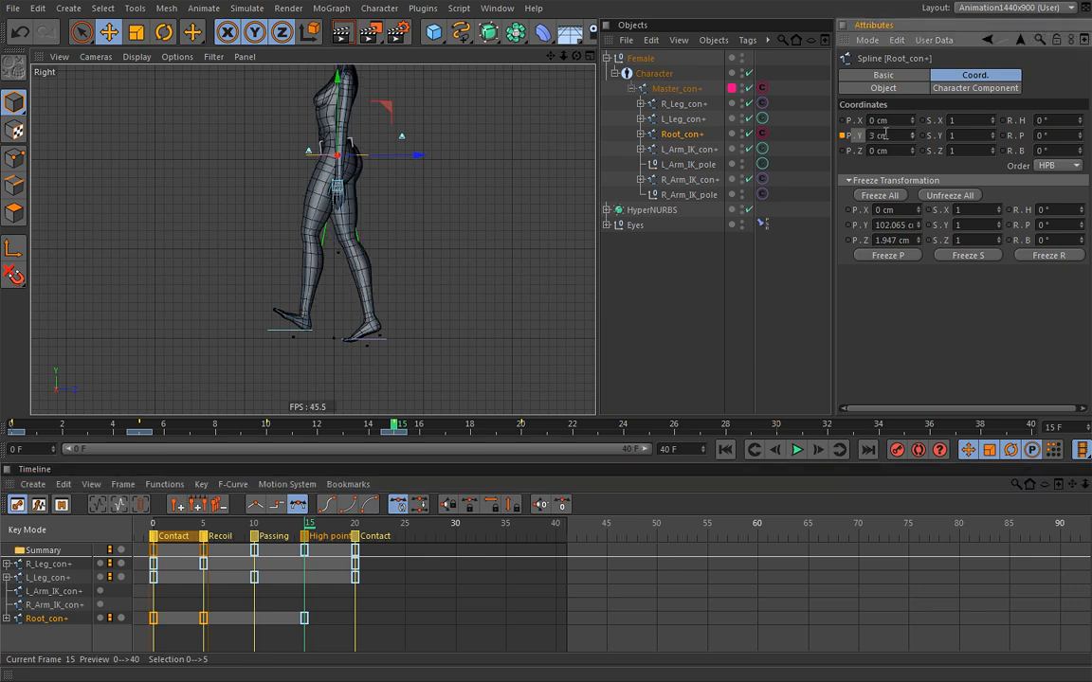
# Step: Scrub back to frame 5 and use Doodle Paint to draw a ground line under the feet and a direction arrow below the character
pyautogui.moveTo(304, 523)
pyautogui.mouseDown()
pyautogui.moveTo(190, 539)
pyautogui.moveTo(275, 539)
pyautogui.moveTo(156, 555)
pyautogui.moveTo(306, 548)
pyautogui.mouseUp()
pyautogui.moveTo(470, 328); pyautogui.dragTo(407, 347)
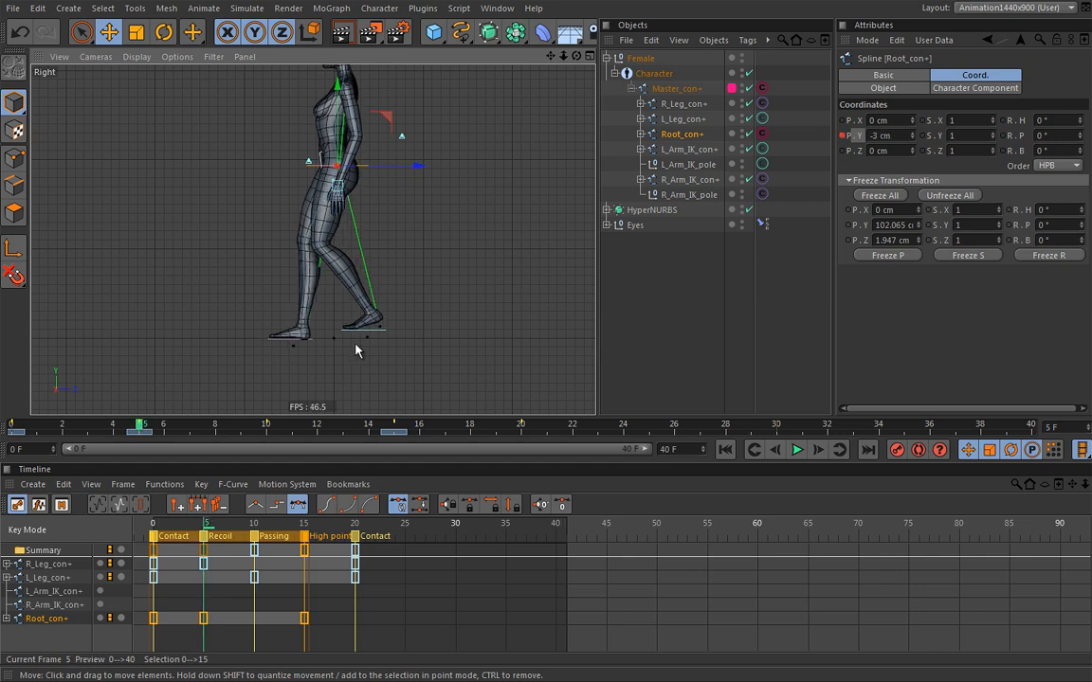
pyautogui.press('v')
pyautogui.moveTo(359, 333)
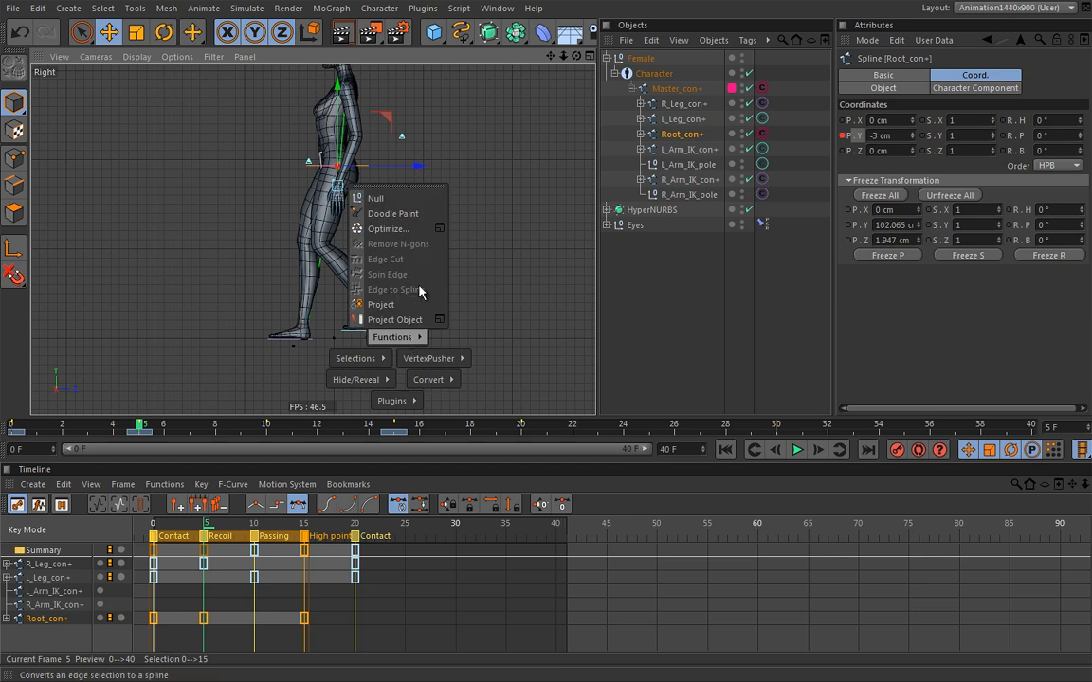
pyautogui.click(389, 212)
pyautogui.moveTo(289, 338); pyautogui.dragTo(376, 336)
pyautogui.moveTo(165, 399); pyautogui.dragTo(392, 403)
pyautogui.moveTo(181, 388); pyautogui.dragTo(168, 407)
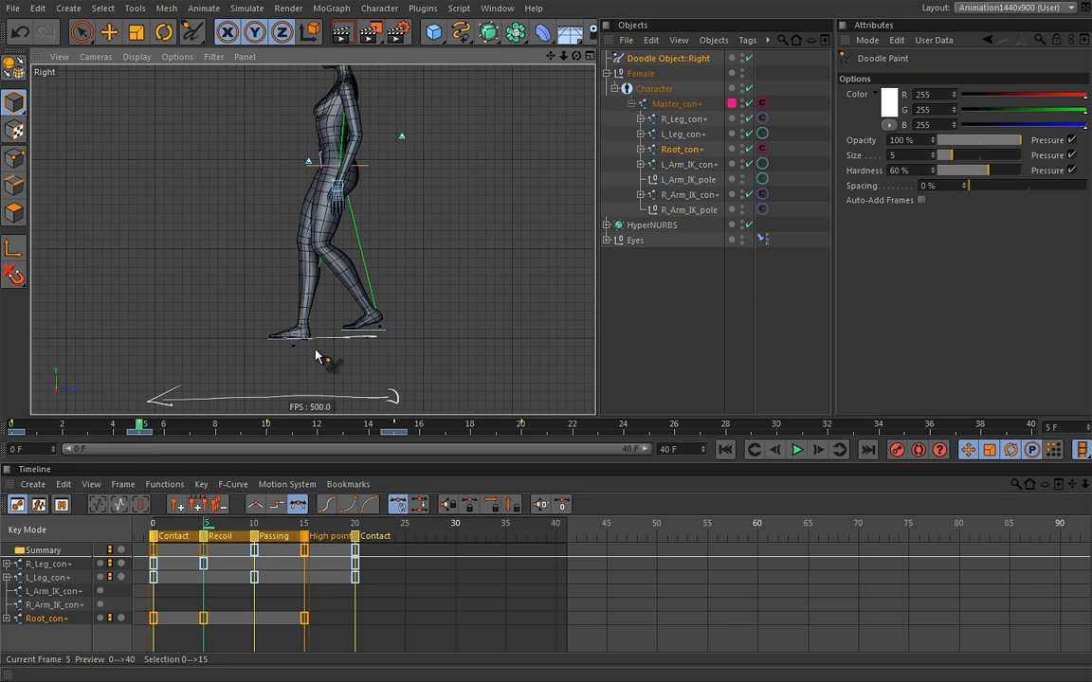
# Step: Step through the walk frame by frame from 0 to 15 and back to 10, comparing the planted foot with the drawn ground line
pyautogui.hotkey('shift', 'f')
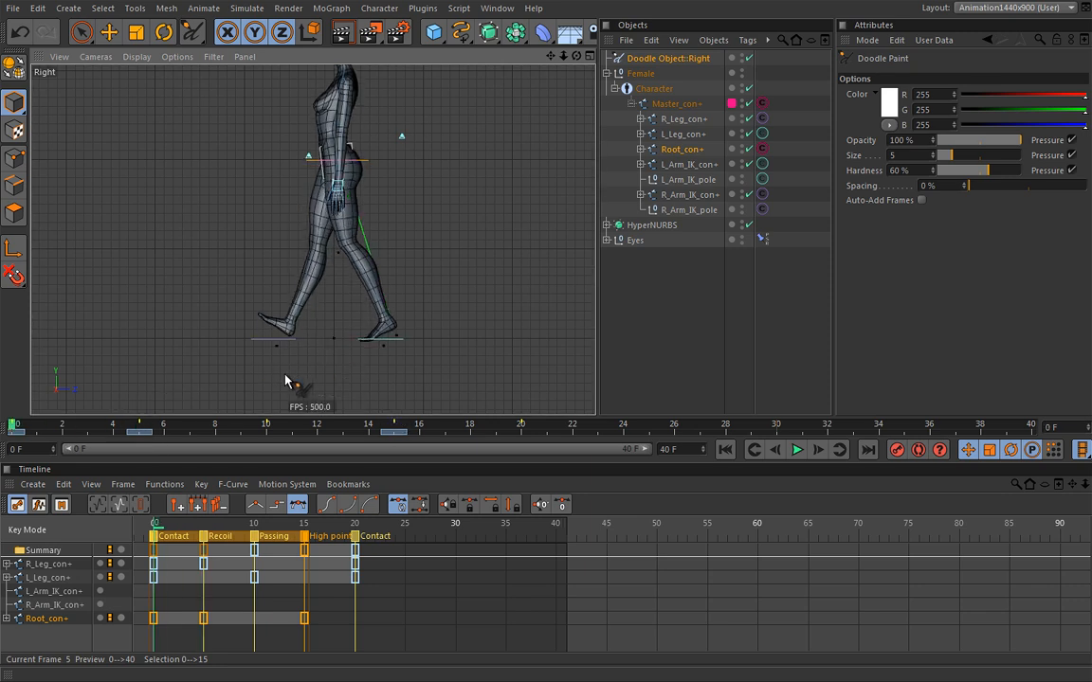
pyautogui.press('g')
pyautogui.press('g')
pyautogui.press('g')
pyautogui.press('g')
pyautogui.press('g')
pyautogui.press('g')
pyautogui.press('g')
pyautogui.press('g')
pyautogui.press('g')
pyautogui.press('g')
pyautogui.press('g')
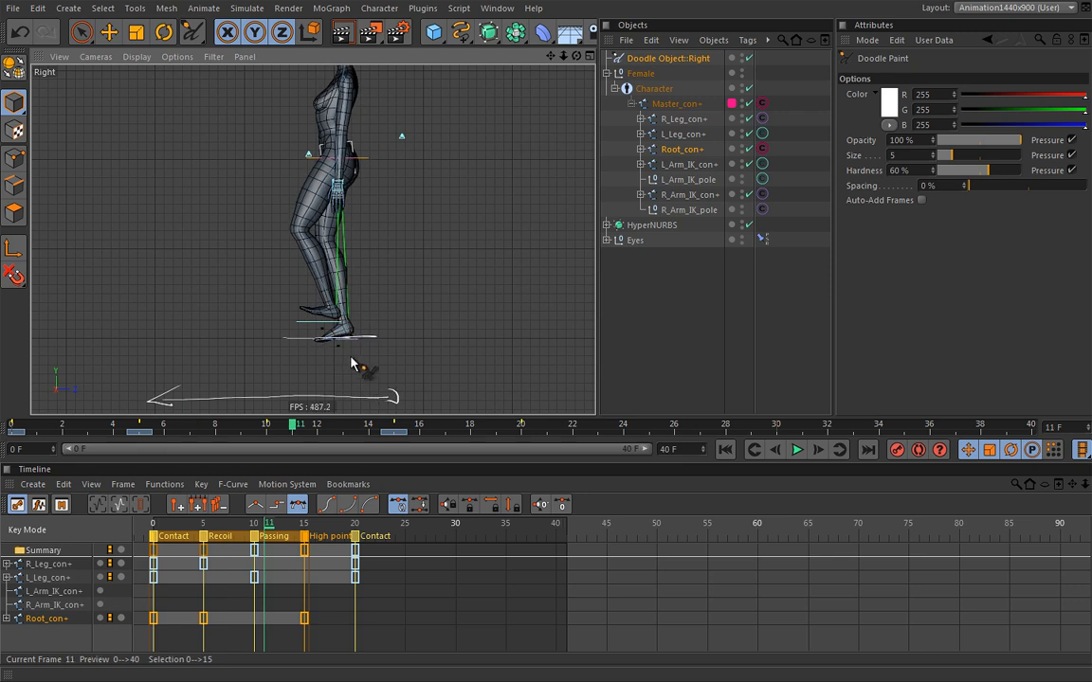
pyautogui.press('g')
pyautogui.press('g')
pyautogui.press('g')
pyautogui.press('g')
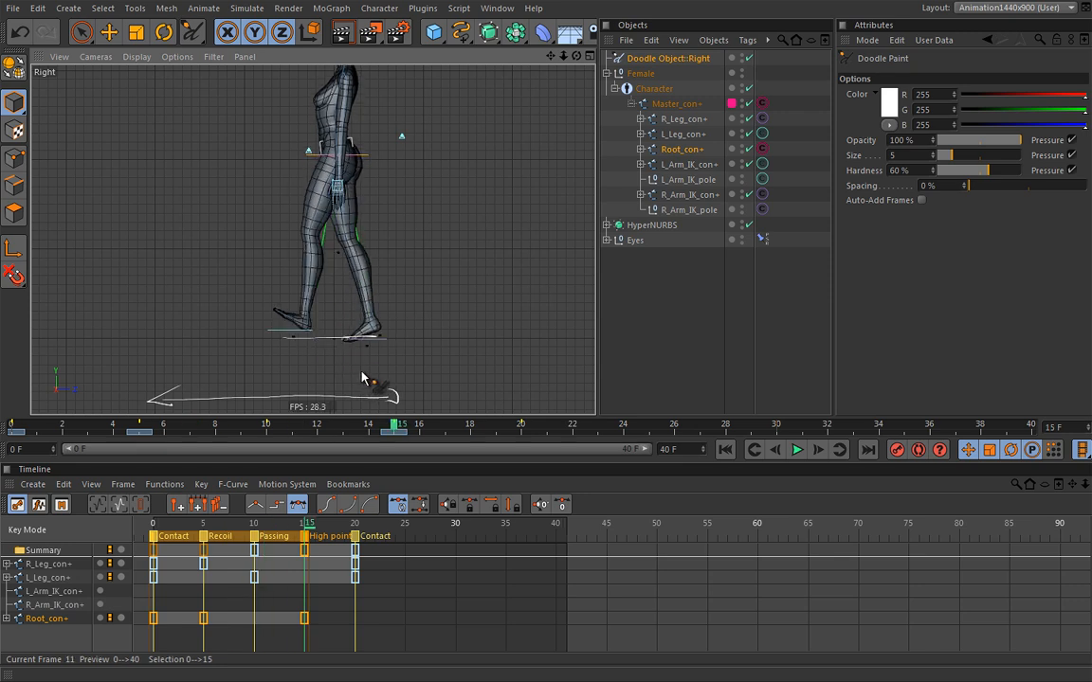
pyautogui.press('f')
pyautogui.press('f')
pyautogui.press('f')
pyautogui.press('f')
pyautogui.press('f')
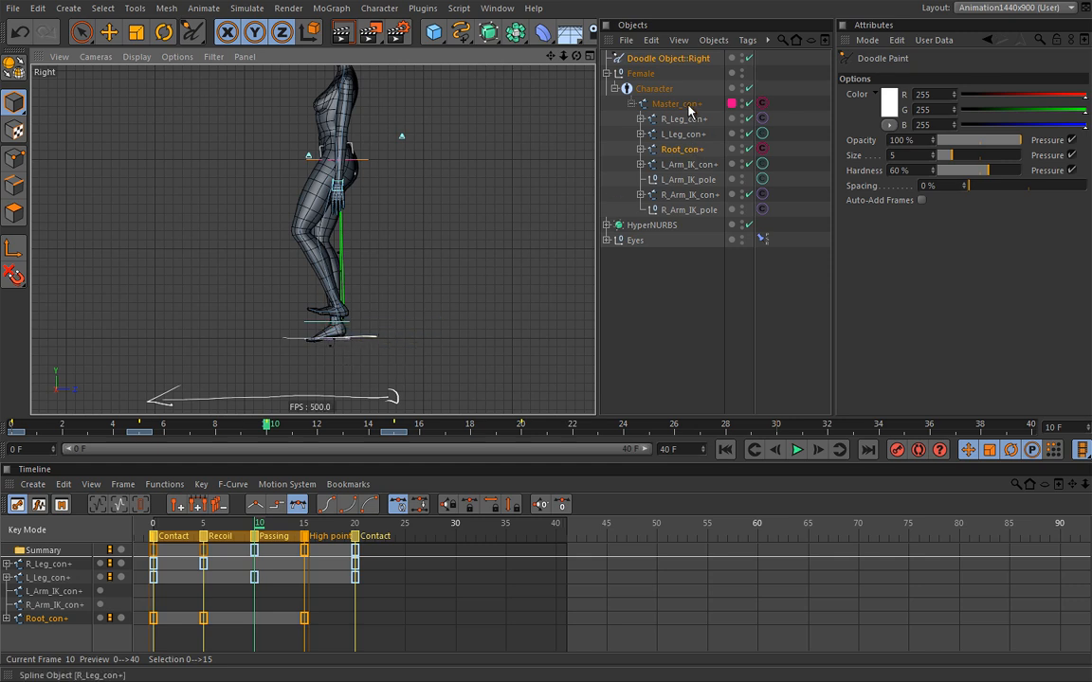
# Step: Delete the doodle object with the drawn ground line and arrow
pyautogui.click(691, 58)
pyautogui.press('Delete')
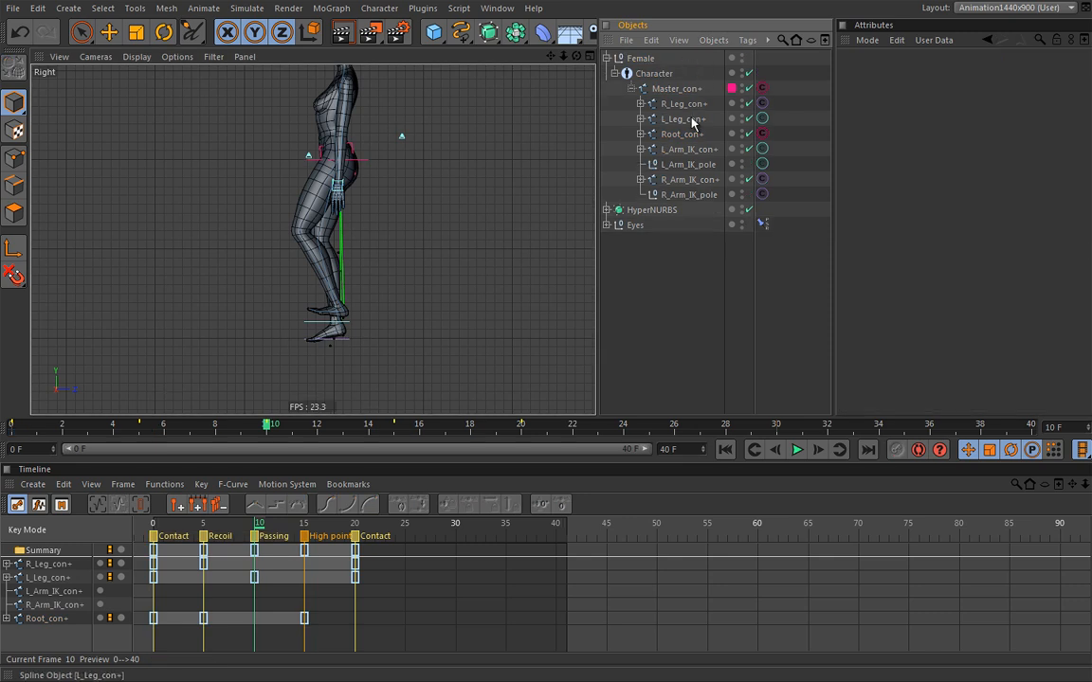
# Step: On frame 10, set Heel_Lift of R_Leg_con+ to 10 %, keyframe it, and review the motion from the start
pyautogui.click(684, 104)
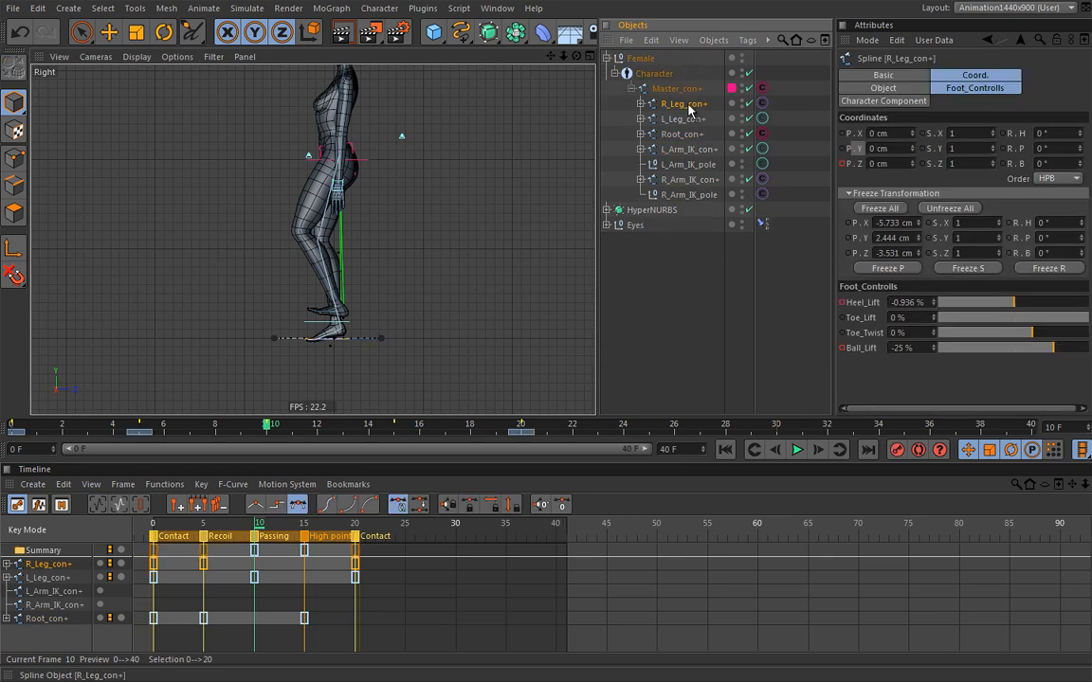
pyautogui.click(979, 88)
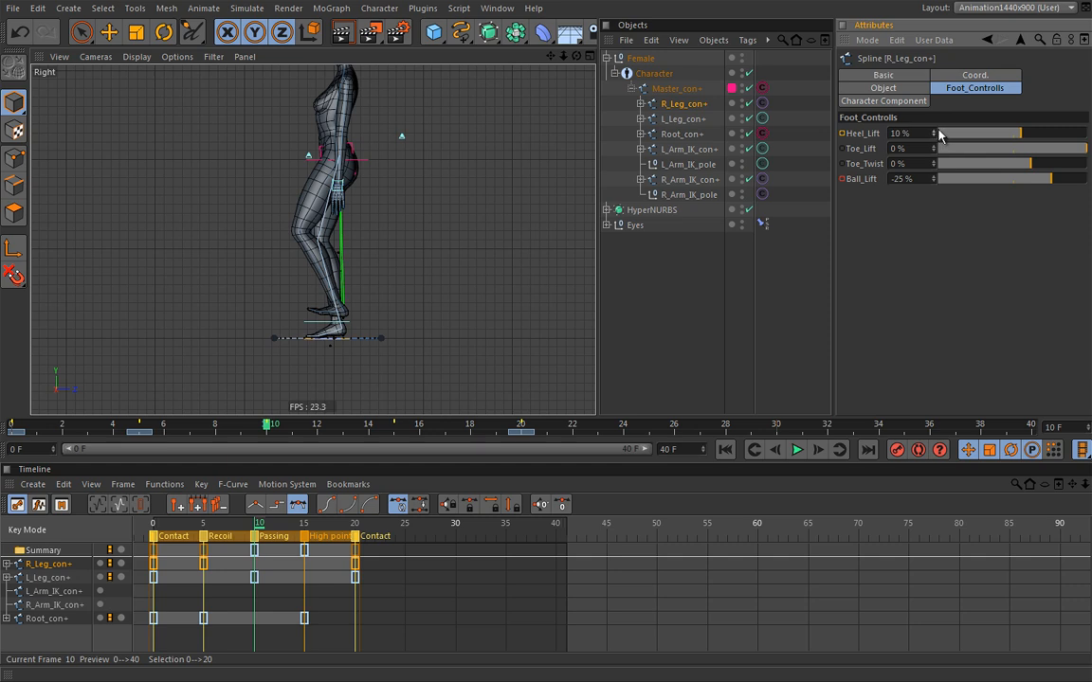
pyautogui.click(842, 134)
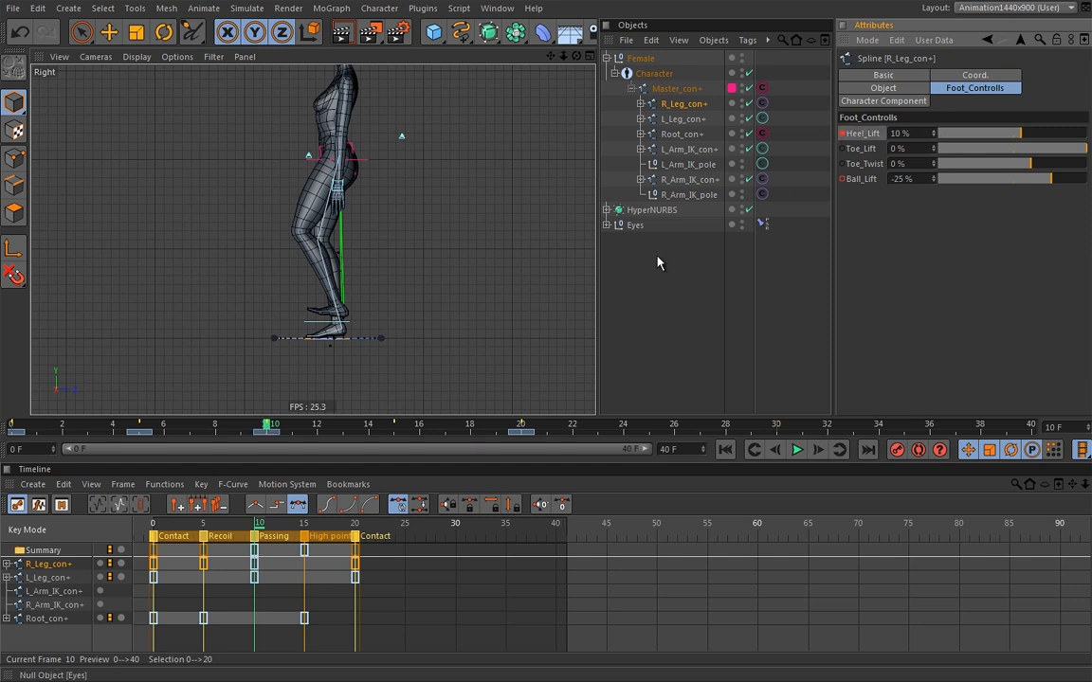
pyautogui.hotkey('shift', 'f')
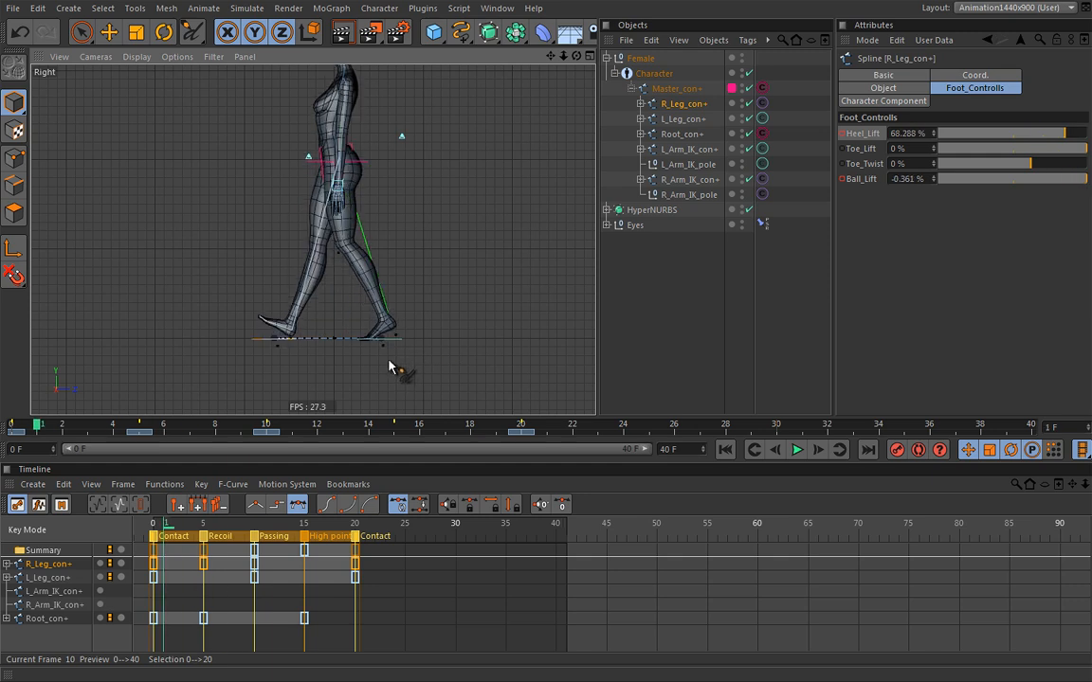
# Step: On frame 20, set the Y position of Root_con+ to 0 cm, keyframe it, and play the animation
pyautogui.click(270, 341)
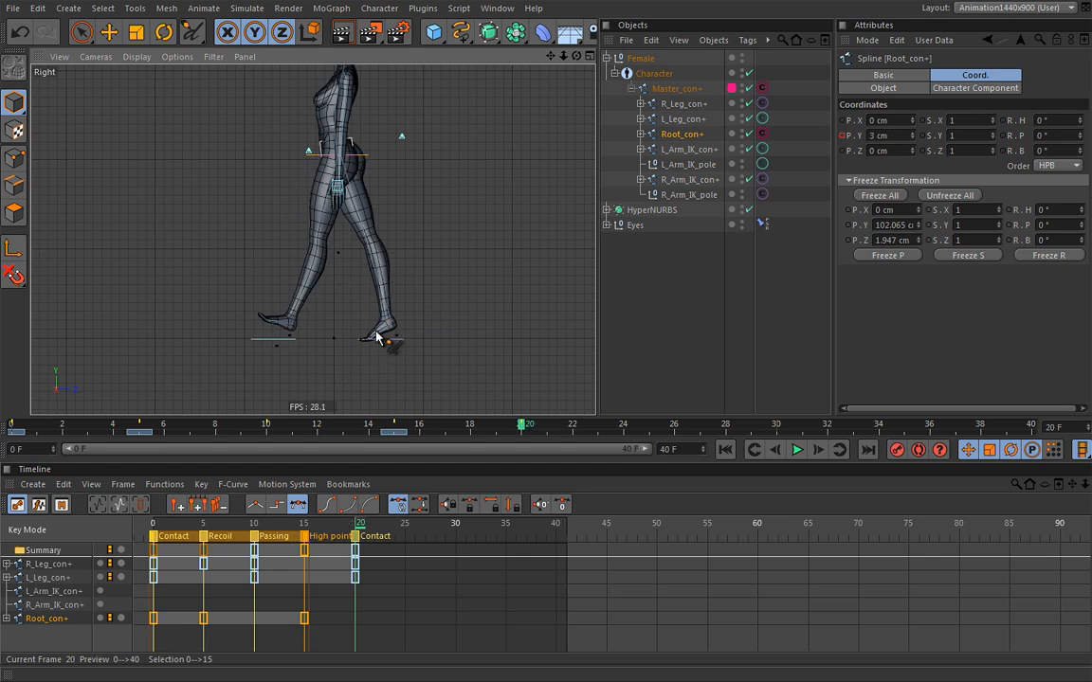
pyautogui.moveTo(912, 135); pyautogui.dragTo(848, 142)
pyautogui.keyDown('ctrl'); pyautogui.click(842, 137); pyautogui.keyUp('ctrl')
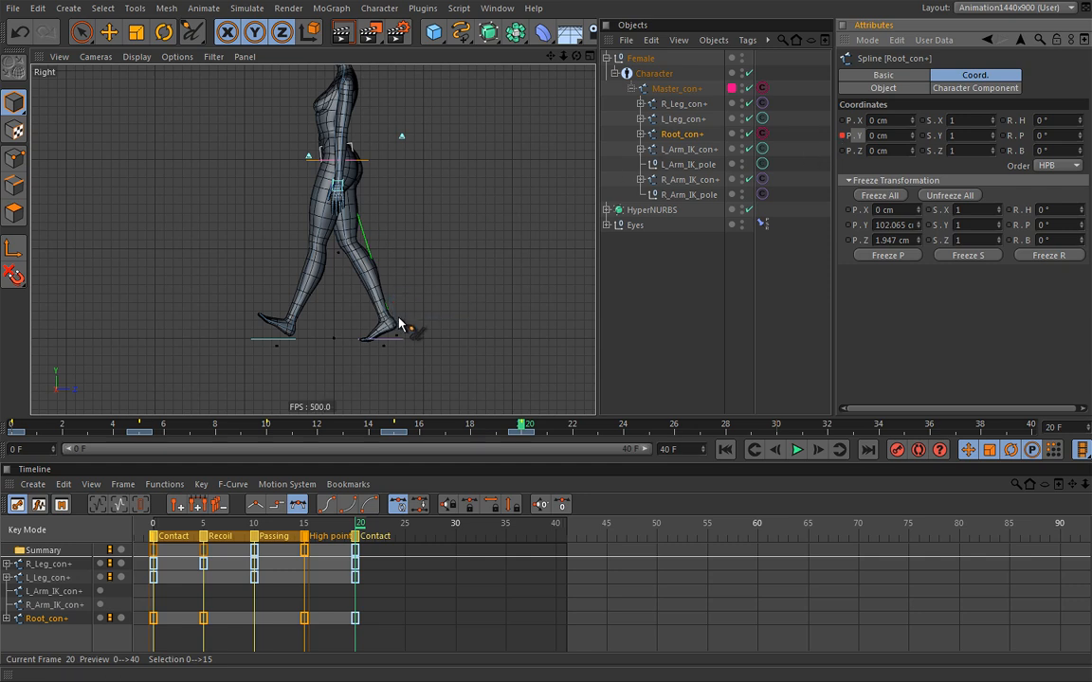
pyautogui.press('F8')
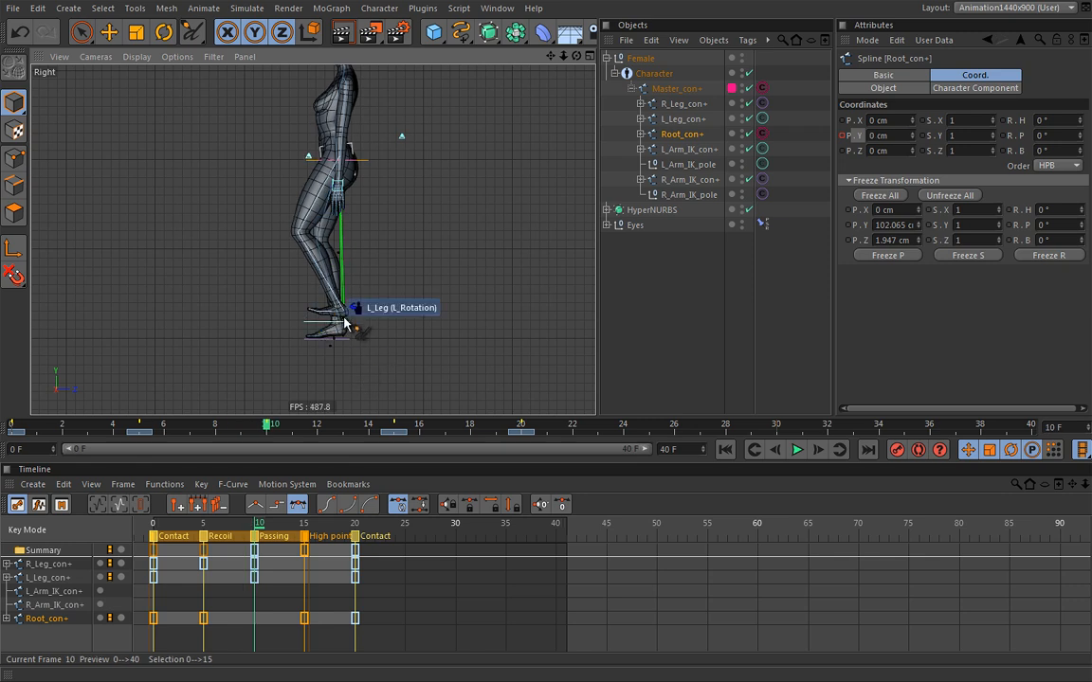
# Step: On frame 10, keyframe Heel_Lift of L_Leg_con+ at -10 %, review the motion, and lower the value further to -30 %
pyautogui.click(690, 120)
pyautogui.click(972, 89)
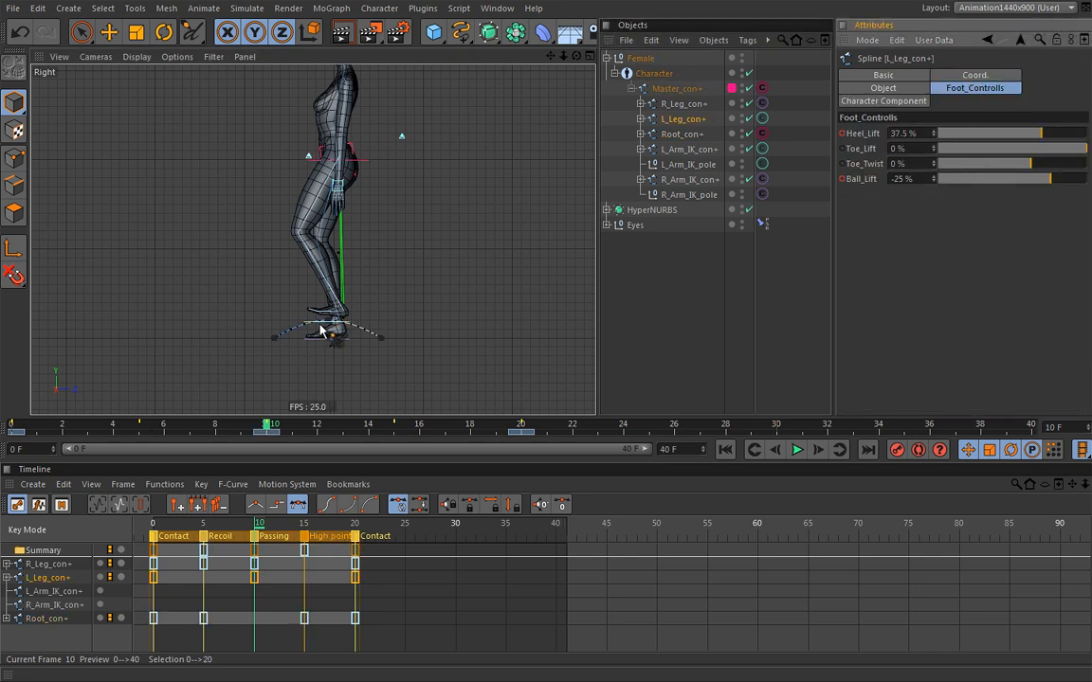
pyautogui.moveTo(1035, 137); pyautogui.dragTo(1003, 147)
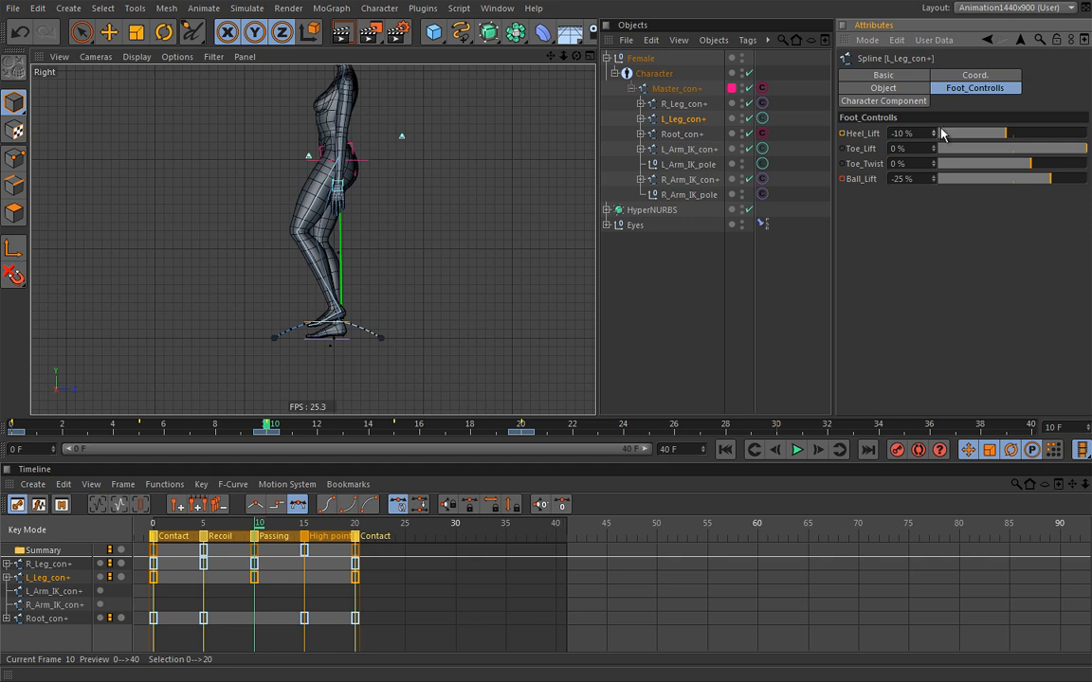
pyautogui.click(842, 134)
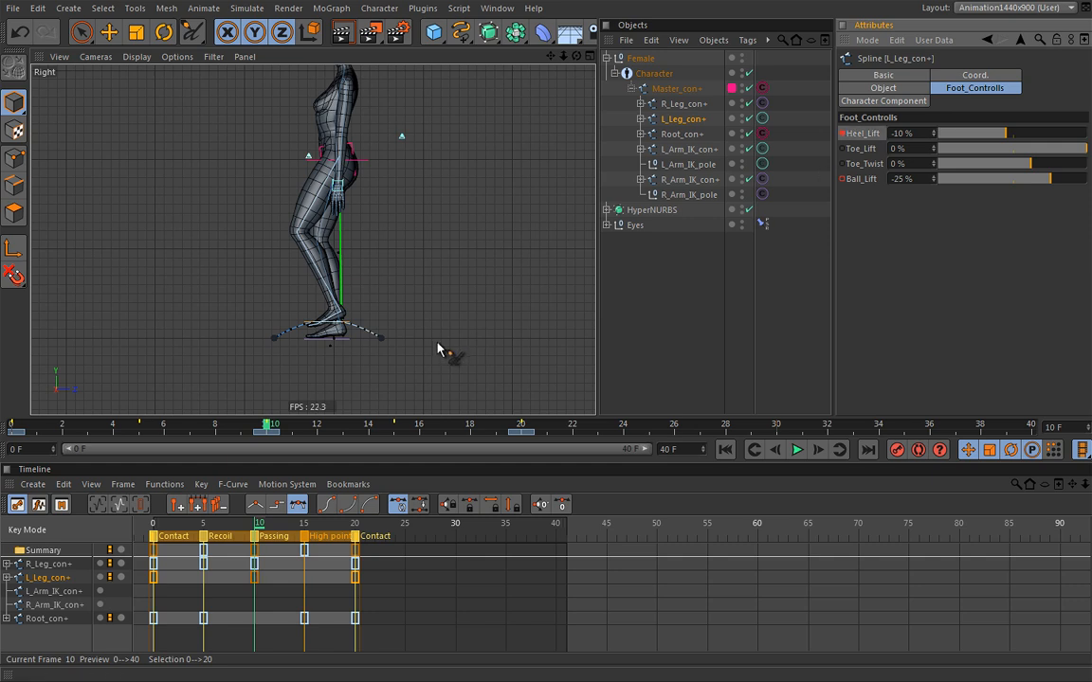
pyautogui.hotkey('shift', 'f')
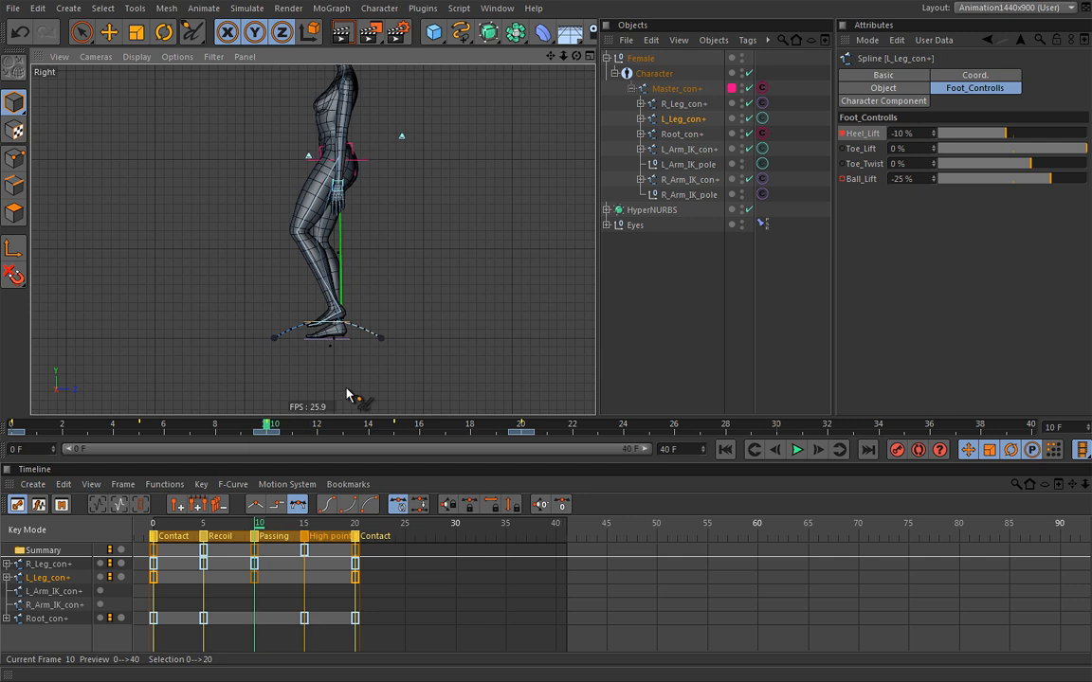
pyautogui.moveTo(1004, 134); pyautogui.dragTo(992, 140)
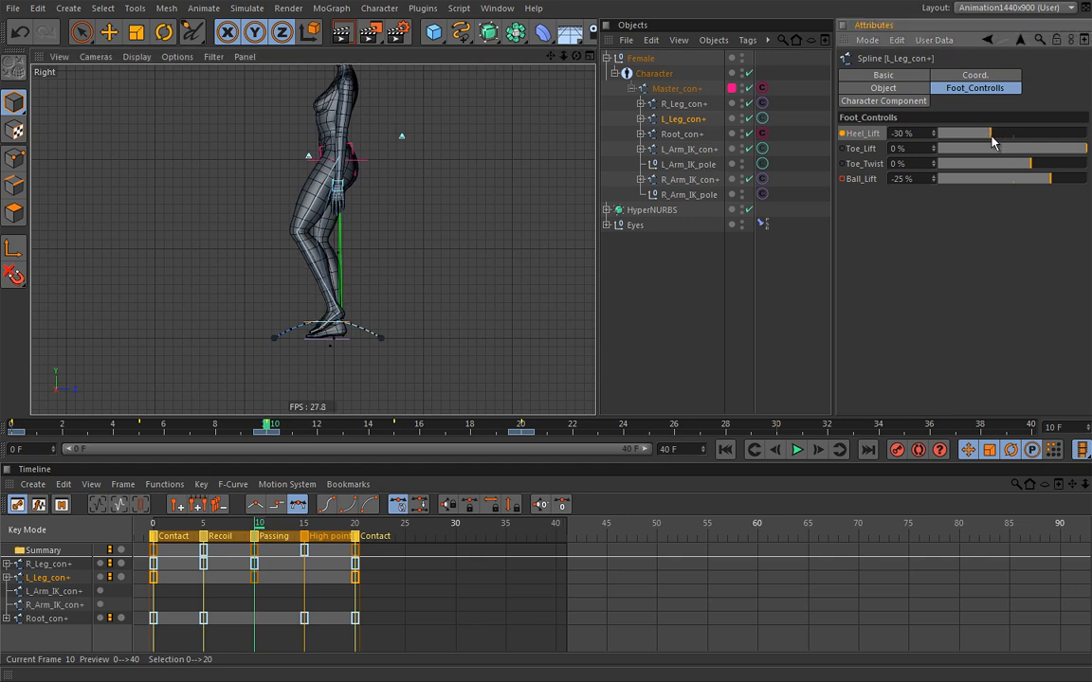
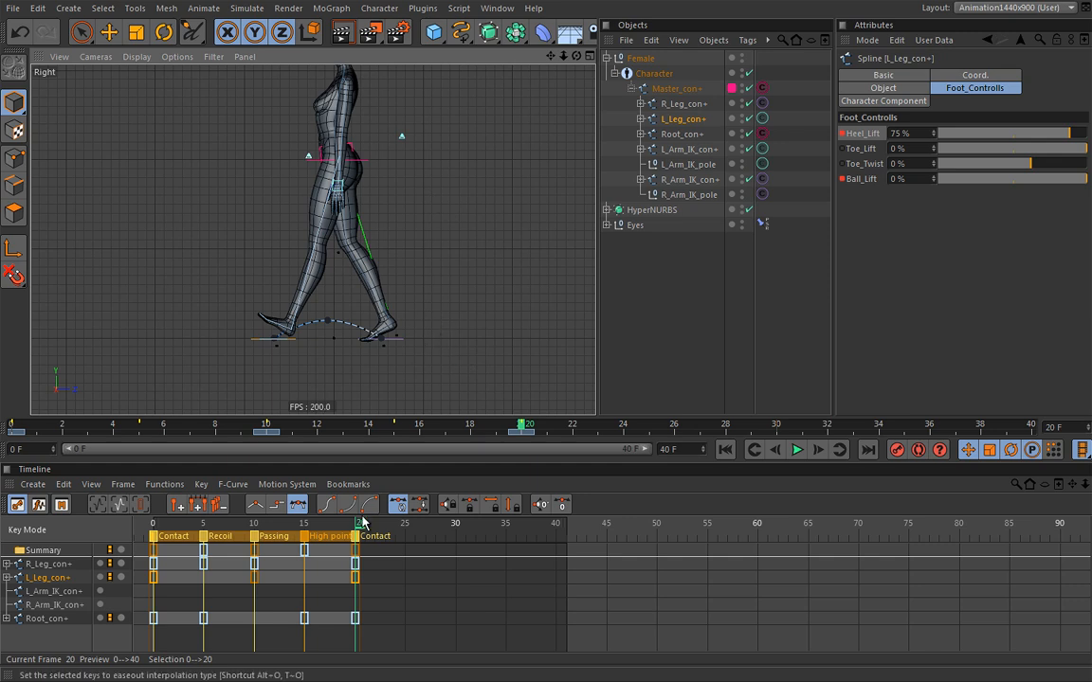
# Step: On frame 0, move L_Arm_IK_con+ forward to an X position of 20 cm and keyframe it
pyautogui.moveTo(354, 530); pyautogui.dragTo(148, 534)
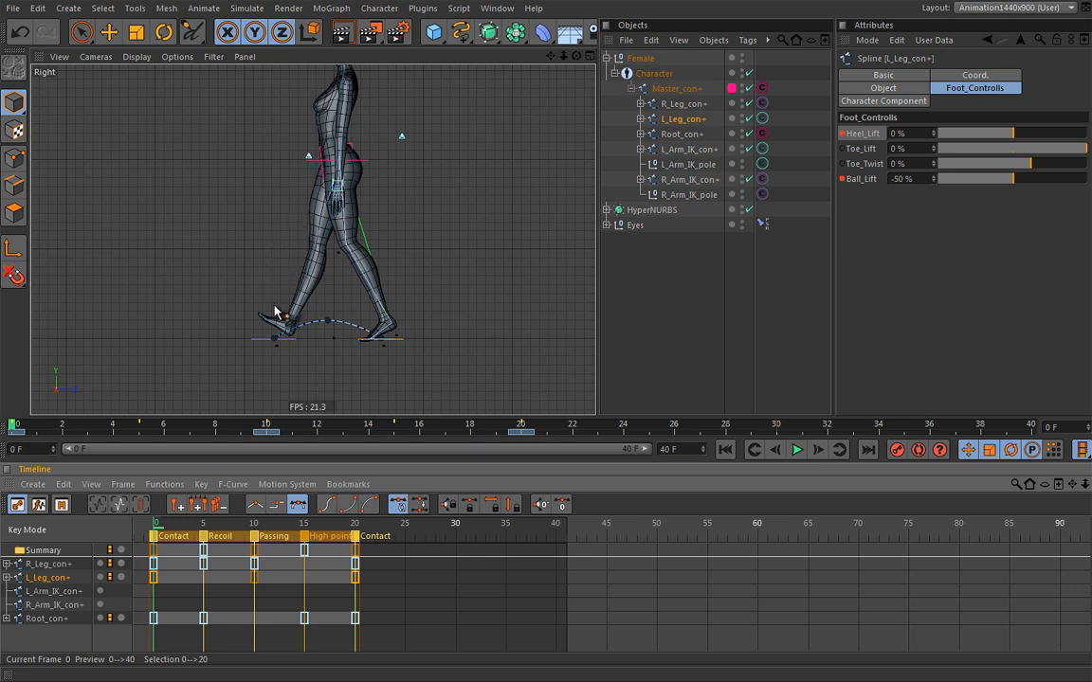
pyautogui.click(323, 202)
pyautogui.press('e')
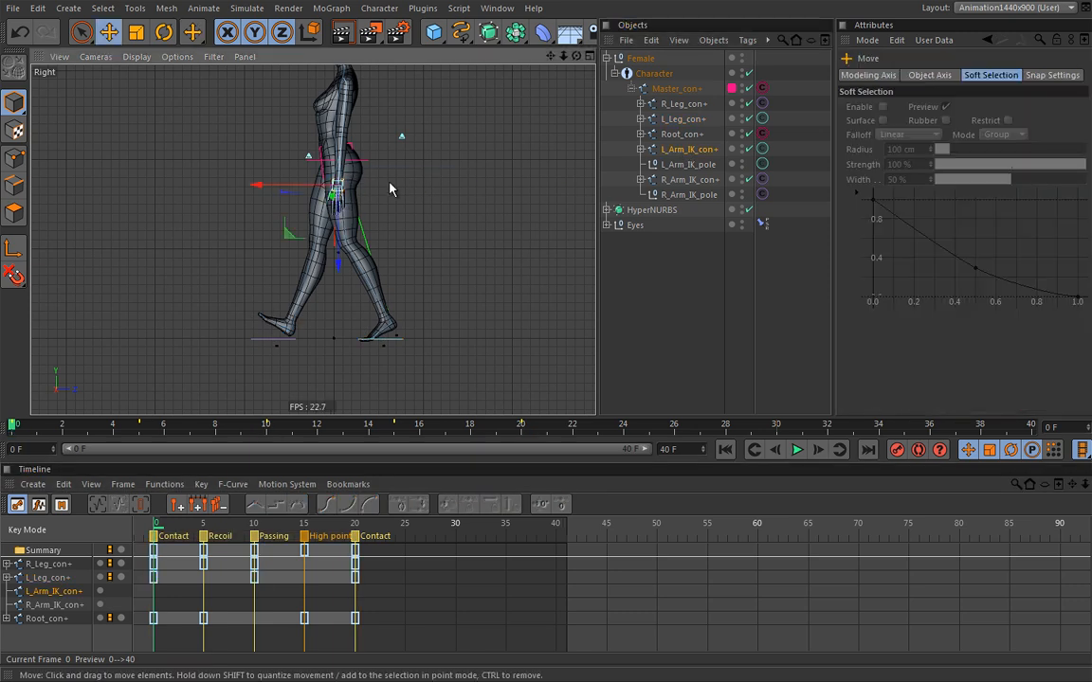
pyautogui.moveTo(259, 189); pyautogui.dragTo(221, 194)
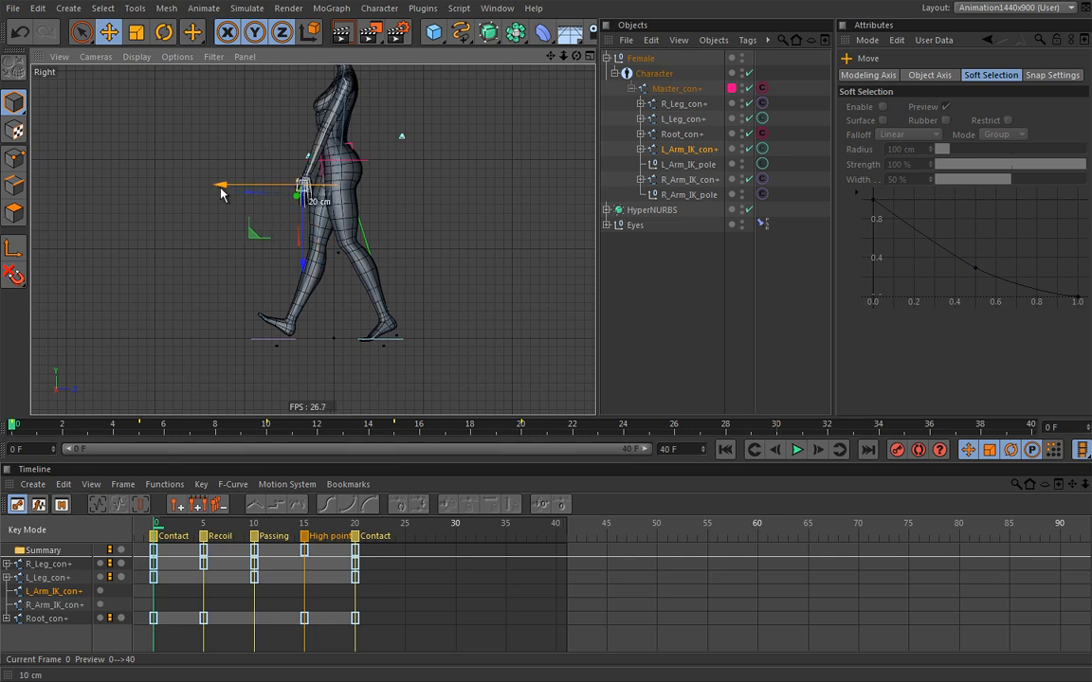
pyautogui.click(697, 149)
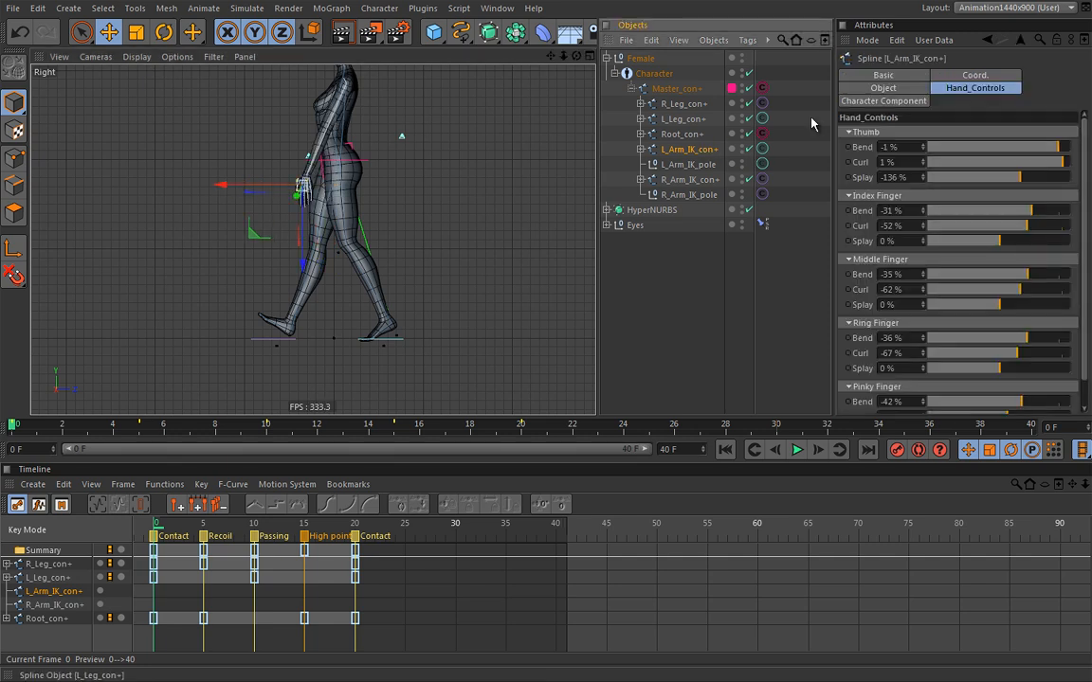
pyautogui.click(973, 76)
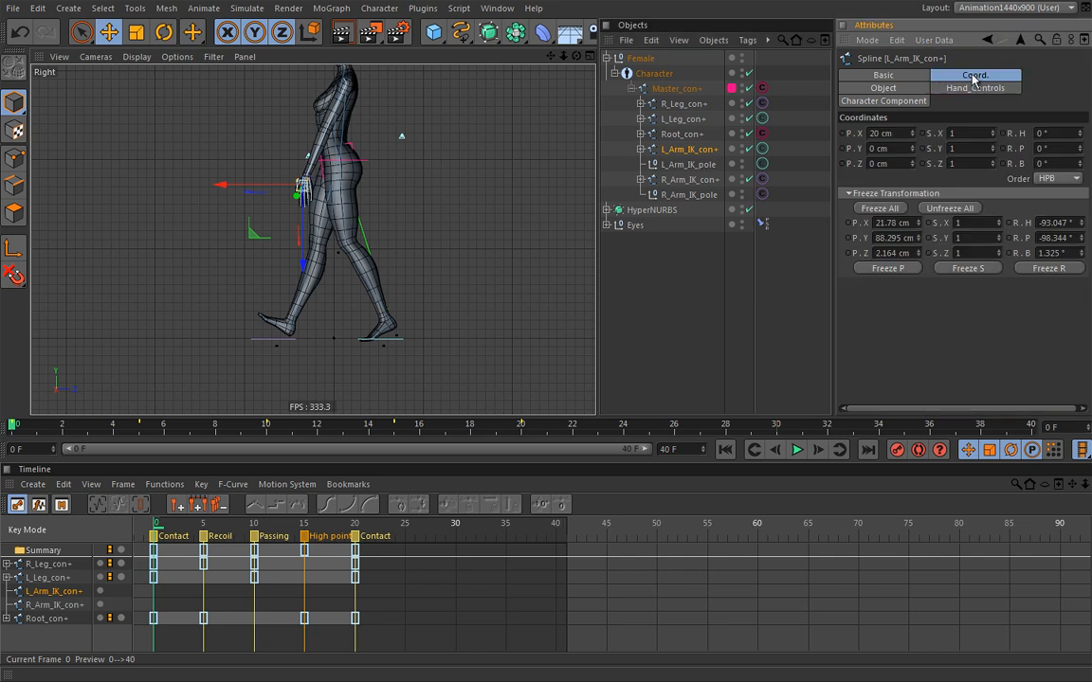
pyautogui.keyDown('ctrl'); pyautogui.click(843, 134); pyautogui.keyUp('ctrl')
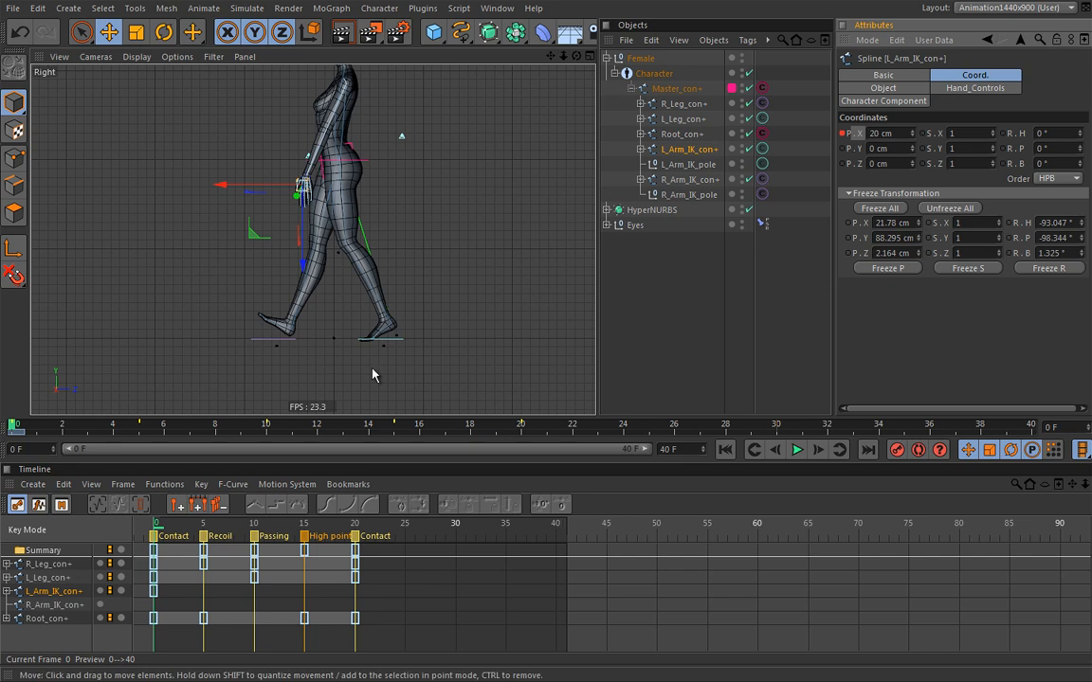
# Step: On frame 20, move L_Arm_IK_con+ backward to an X position of -20 cm and keyframe it
pyautogui.press('F8')
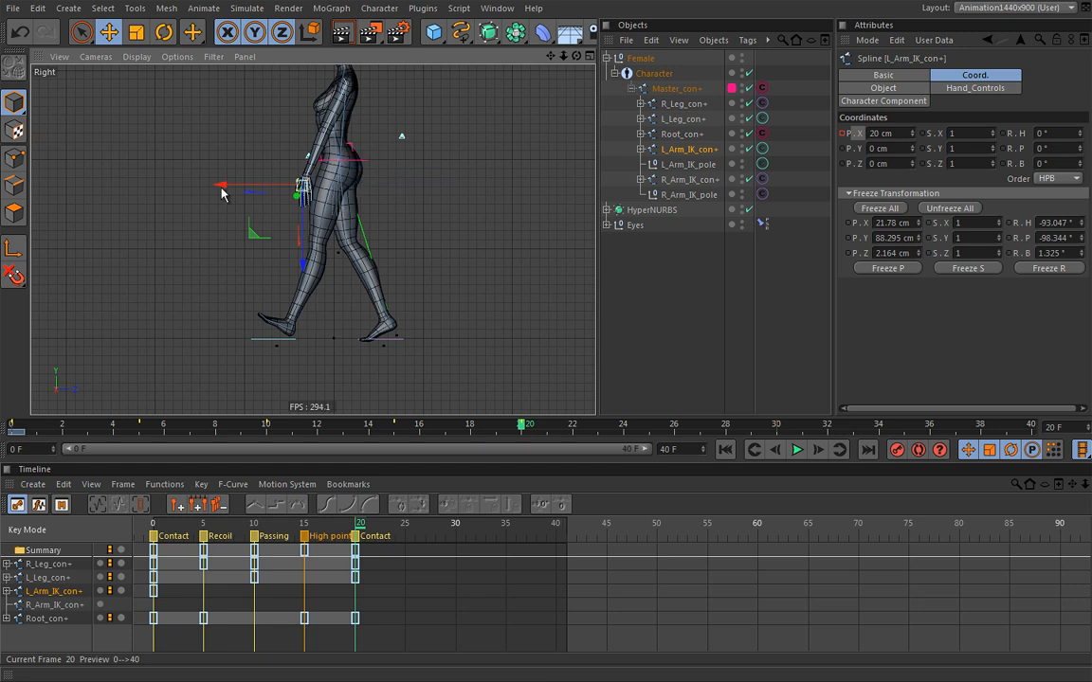
pyautogui.moveTo(222, 189); pyautogui.dragTo(293, 188)
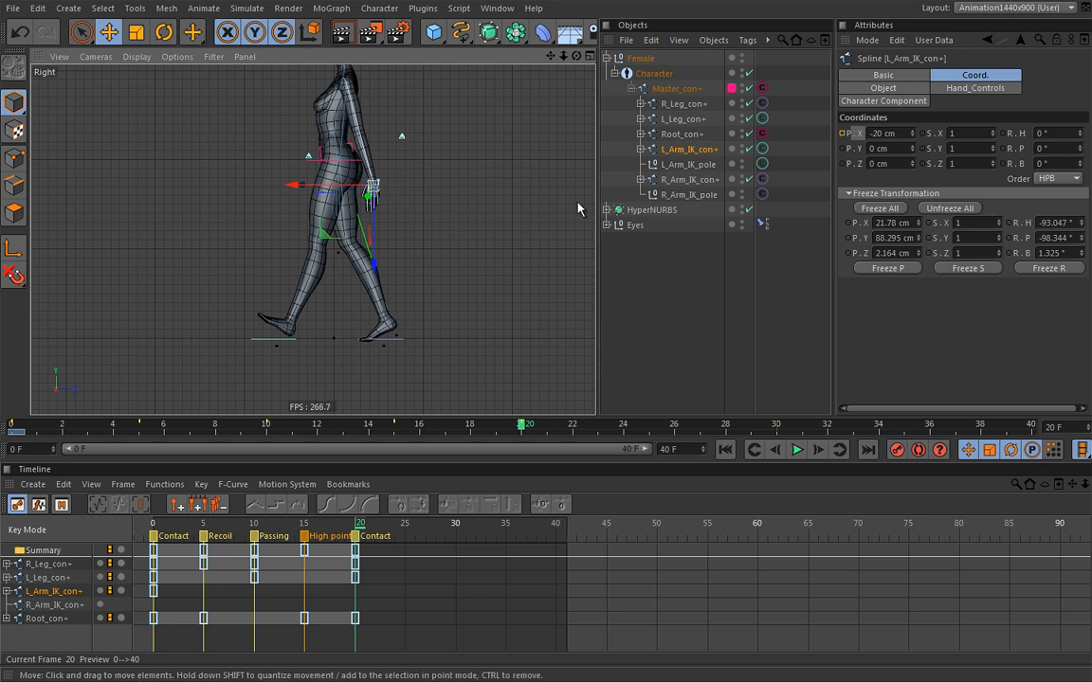
pyautogui.click(842, 133)
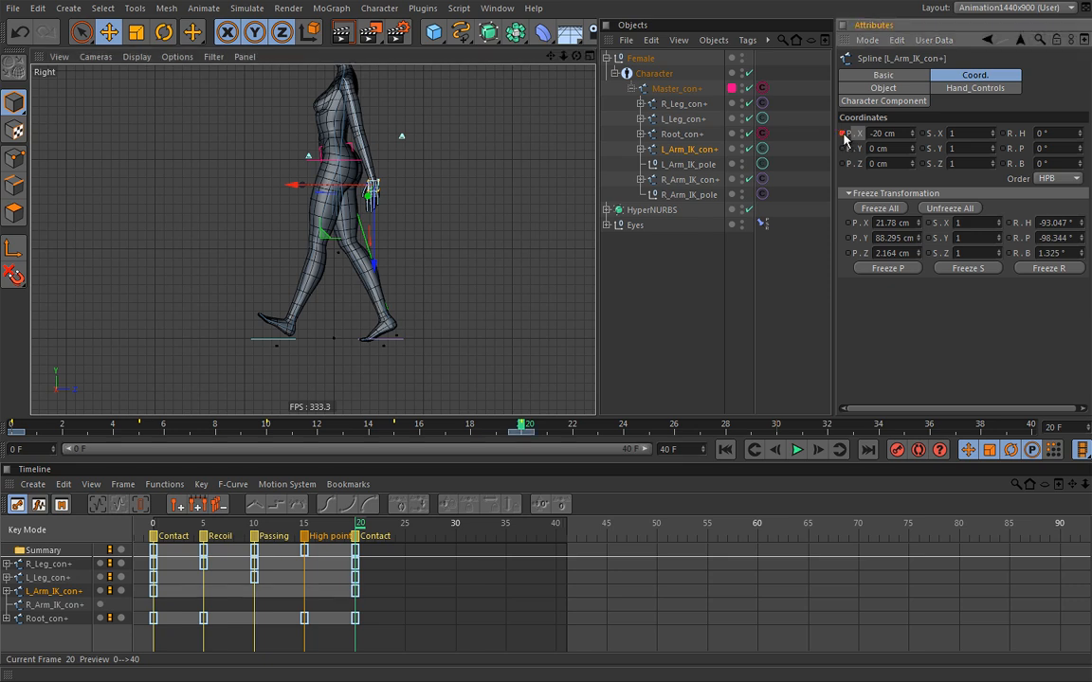
# Step: On frame 0, move R_Arm_IK_con+ backward to an X position of 20 cm and keyframe it
pyautogui.moveTo(360, 522); pyautogui.dragTo(149, 538)
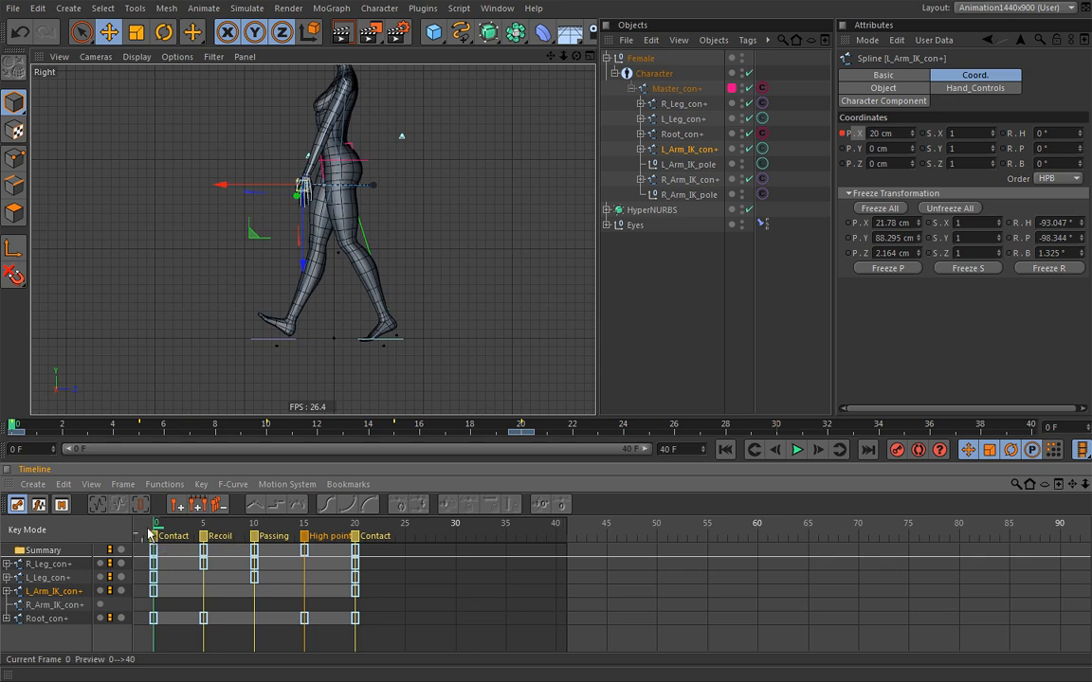
pyautogui.click(693, 182)
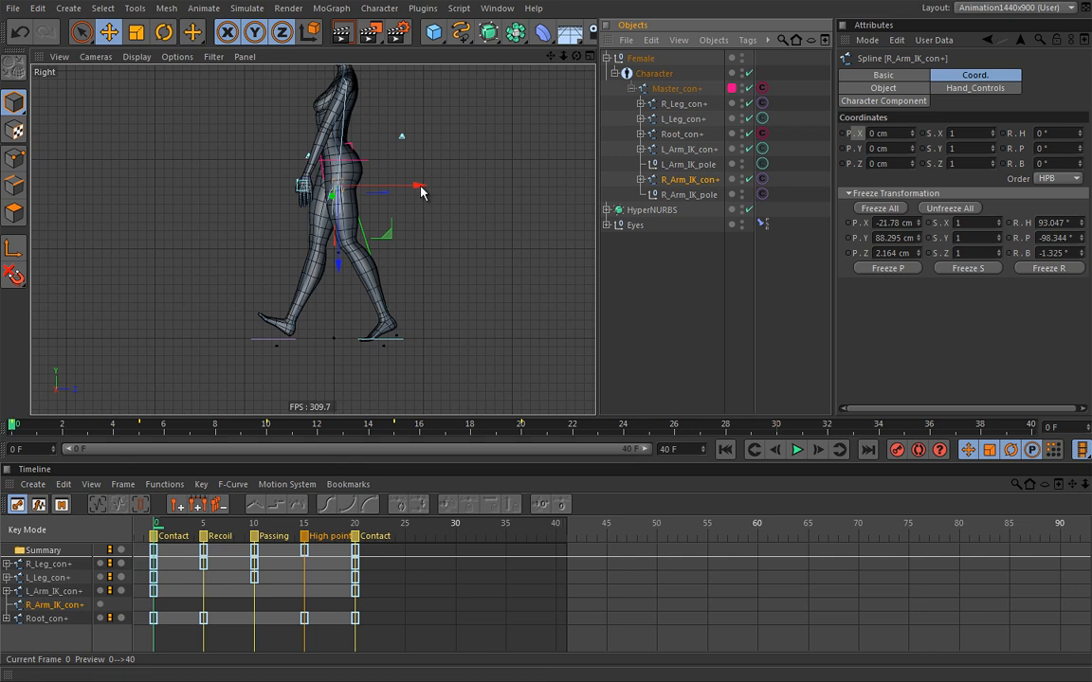
pyautogui.moveTo(418, 191); pyautogui.dragTo(453, 190)
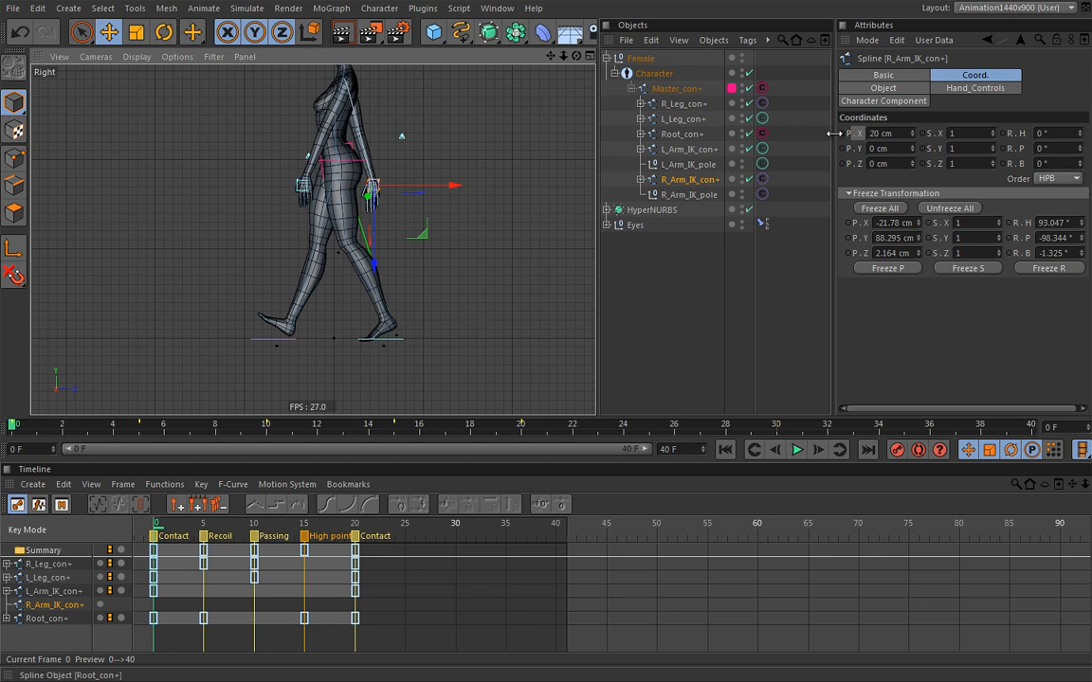
pyautogui.keyDown('ctrl'); pyautogui.click(841, 133); pyautogui.keyUp('ctrl')
# Step: On frame 20, move R_Arm_IK_con+ forward to an X position of -20 cm, keyframe it, and review the arm swing
pyautogui.moveTo(157, 527); pyautogui.dragTo(357, 523)
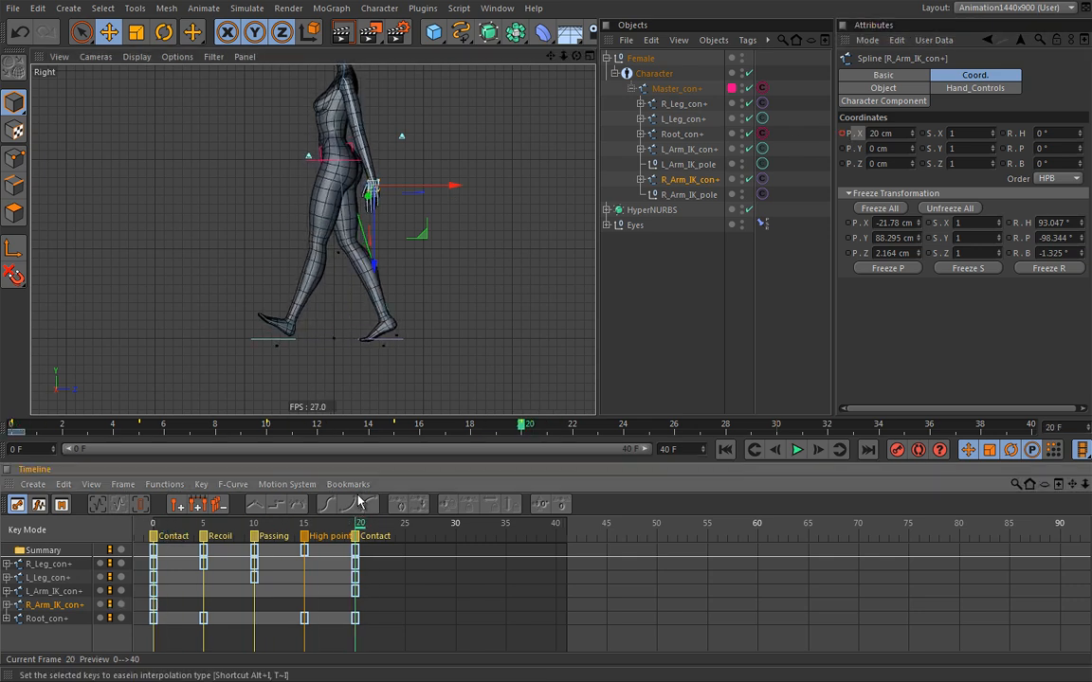
pyautogui.moveTo(457, 188); pyautogui.dragTo(378, 201)
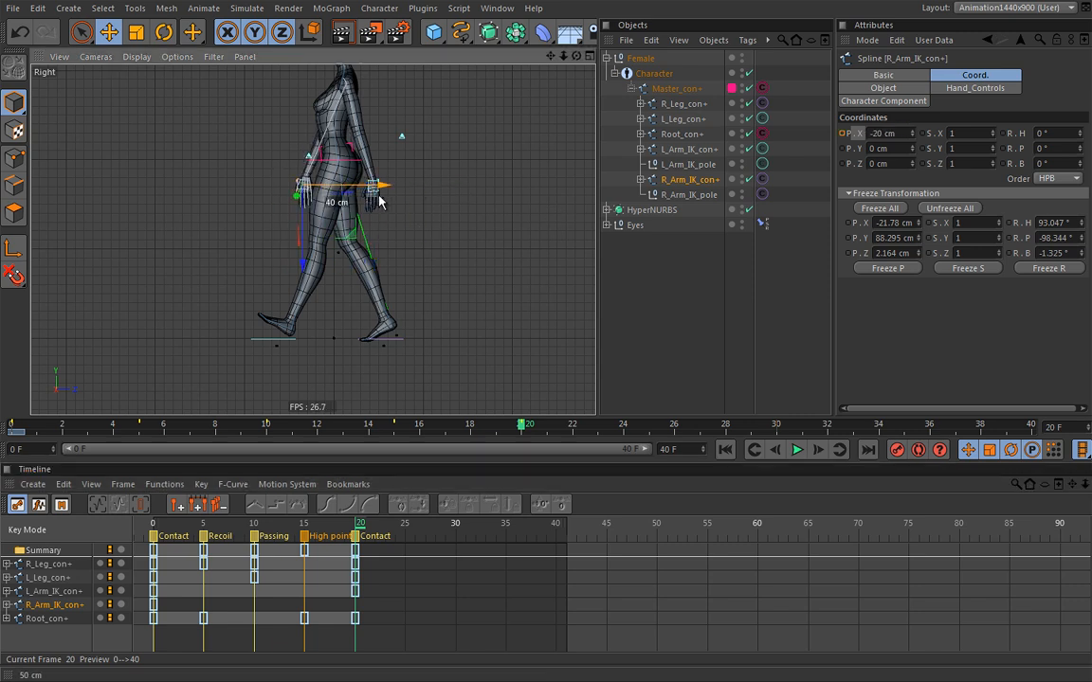
pyautogui.click(843, 133)
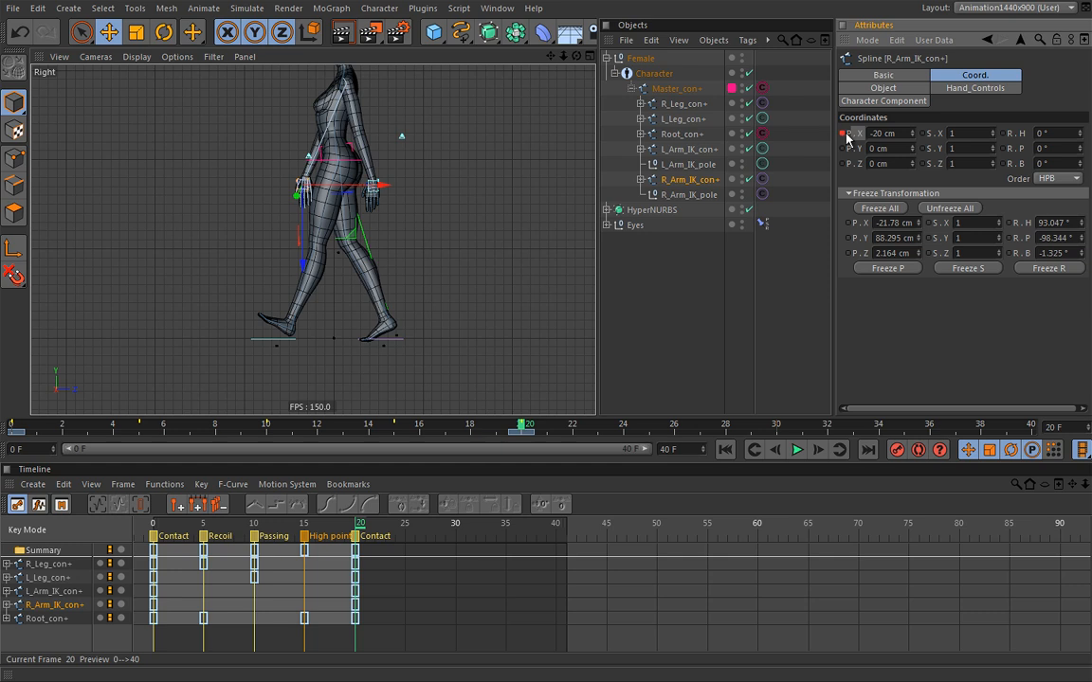
pyautogui.press('F8')
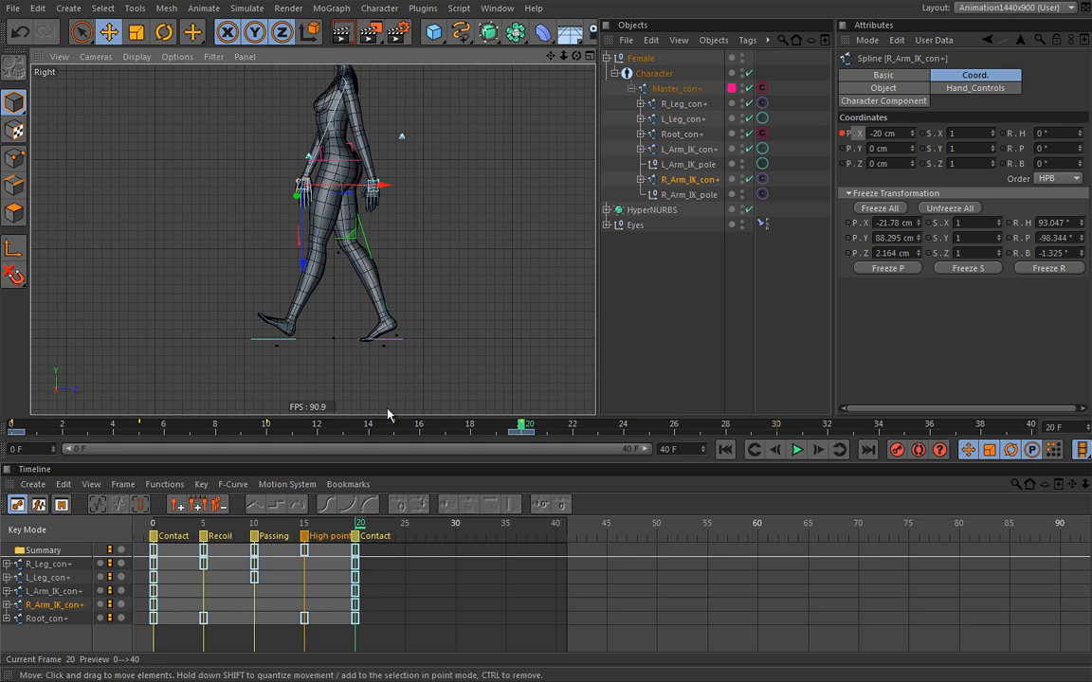
pyautogui.moveTo(323, 366); pyautogui.dragTo(428, 371)
pyautogui.moveTo(400, 361); pyautogui.dragTo(202, 399)
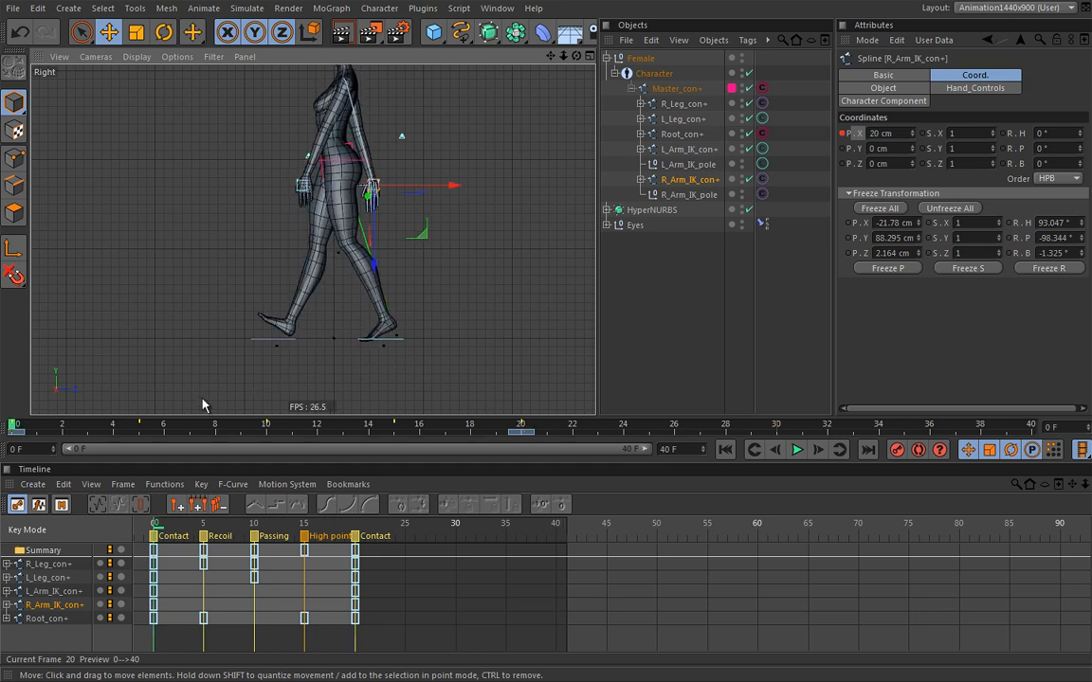
# Step: Copy all controller keys from frame 0 to frame 40 and check the pose there
pyautogui.click(155, 554)
pyautogui.keyDown('ctrl'); pyautogui.moveTo(156, 559); pyautogui.dragTo(557, 546); pyautogui.keyUp('ctrl')
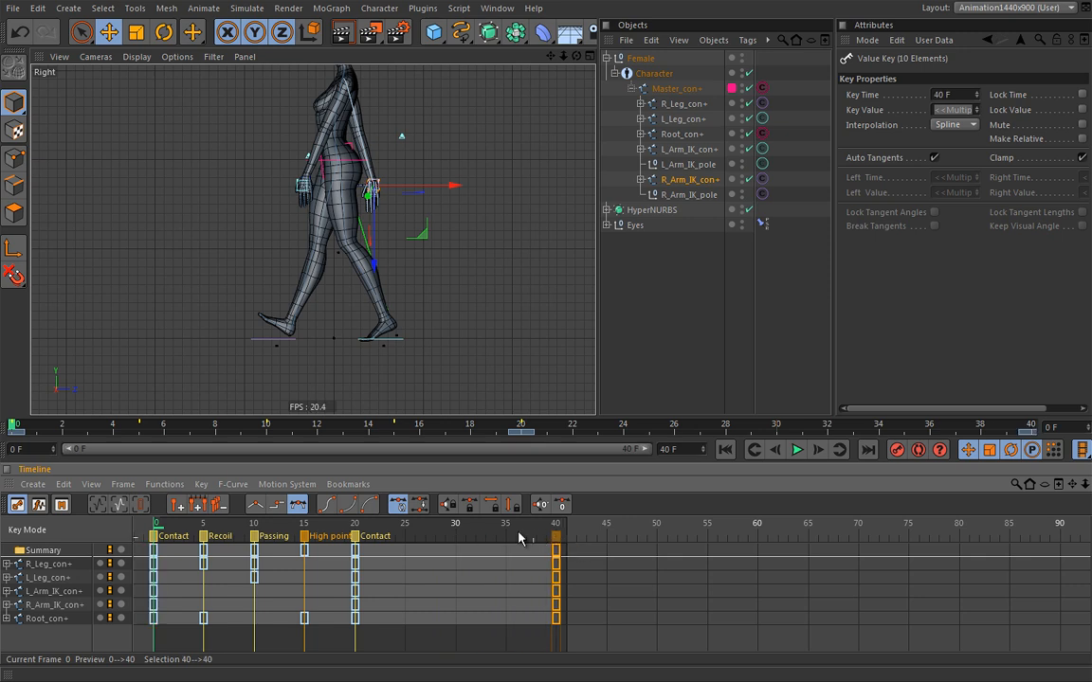
pyautogui.moveTo(162, 531); pyautogui.dragTo(559, 527)
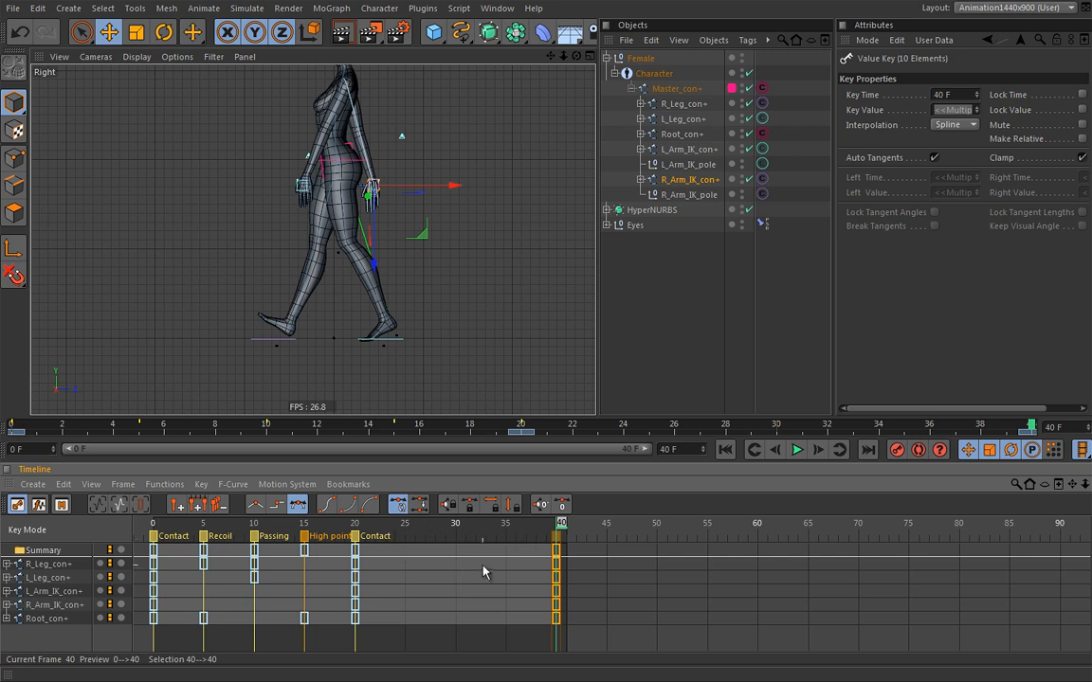
# Step: On frame 10, shift Root_con+ forward to a Z position of about -3.4 cm
pyautogui.moveTo(433, 327); pyautogui.dragTo(285, 384)
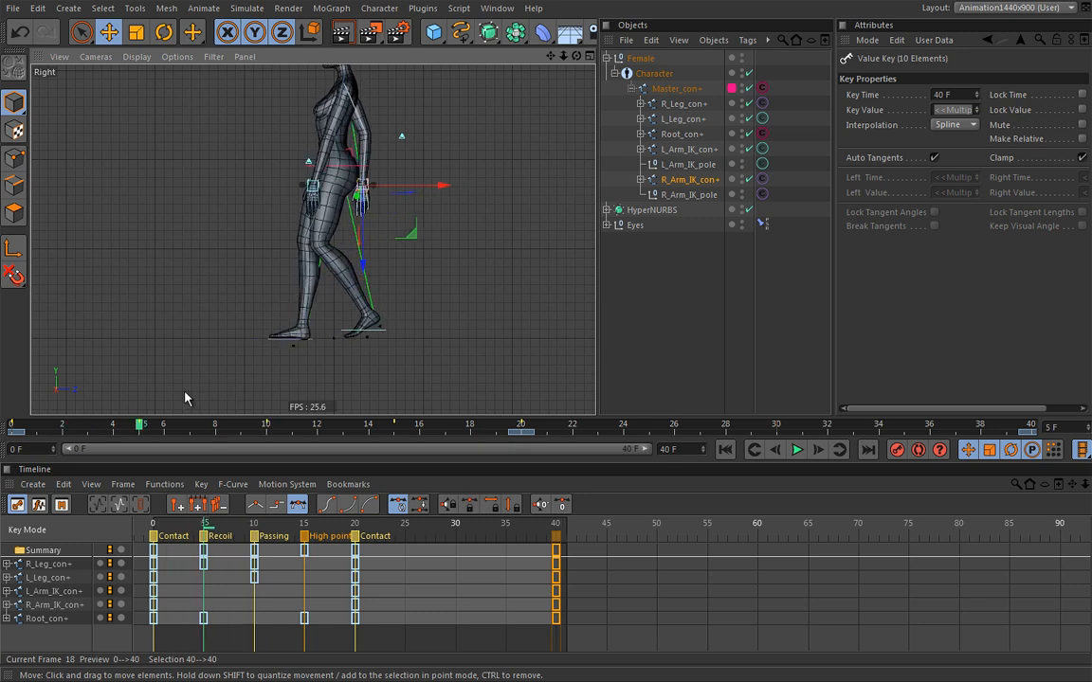
pyautogui.click(375, 169)
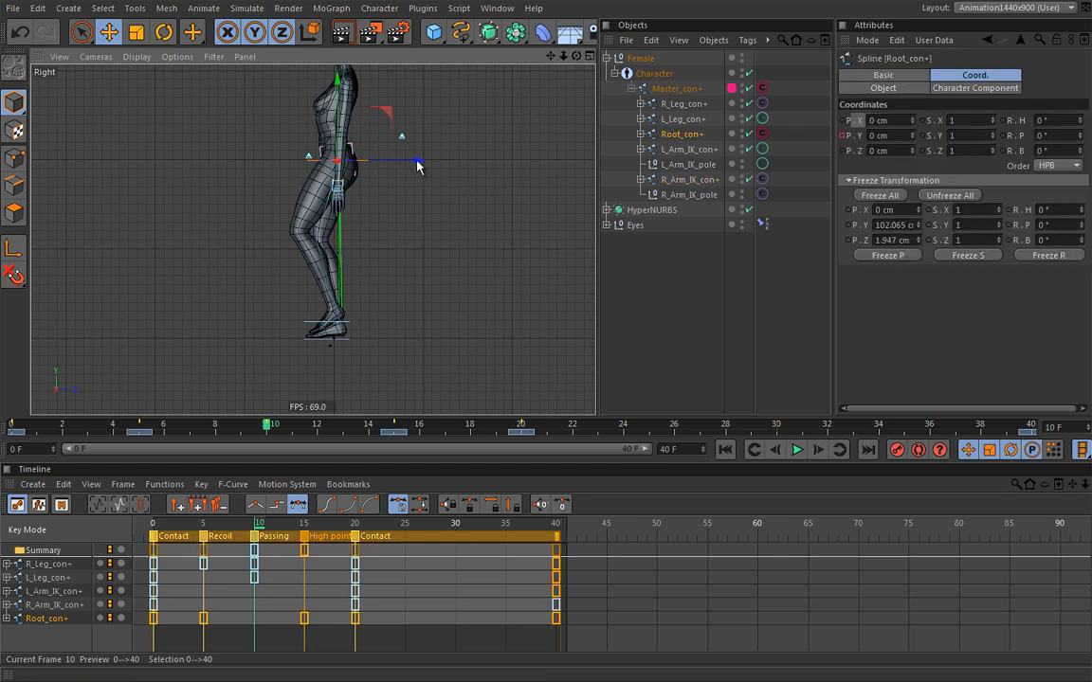
pyautogui.moveTo(422, 166); pyautogui.dragTo(412, 167)
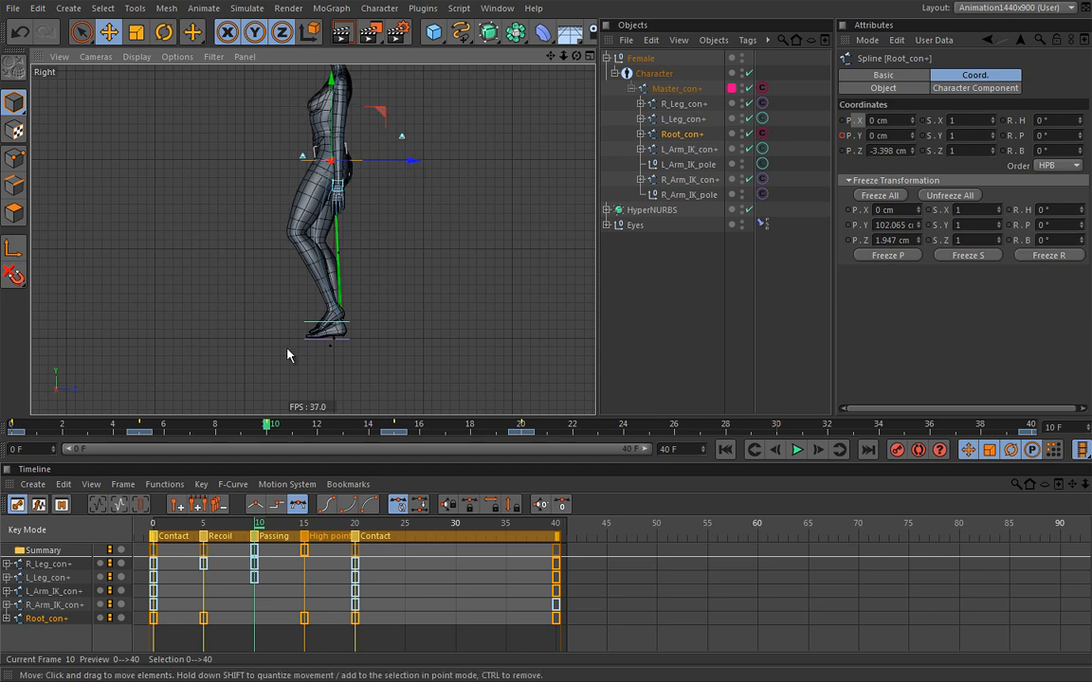